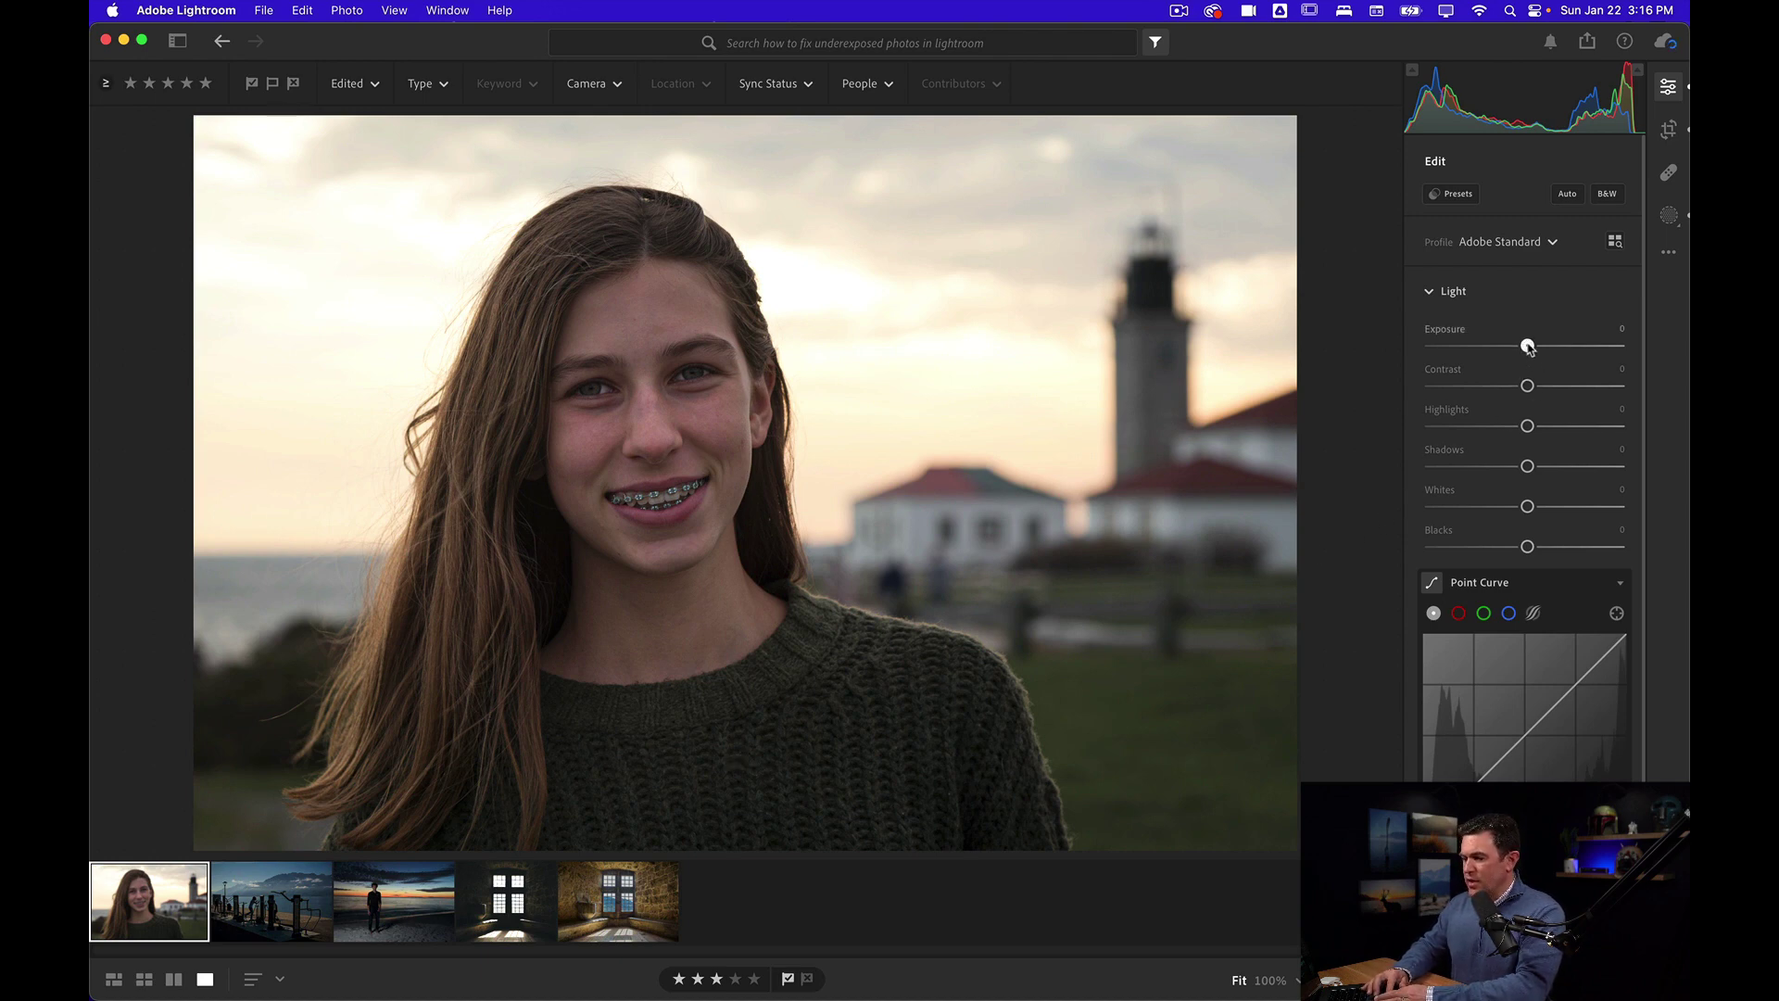
# Raise the lighthouse portrait's Exposure to +1.12
pyautogui.moveTo(1527, 346); pyautogui.dragTo(1549, 348)
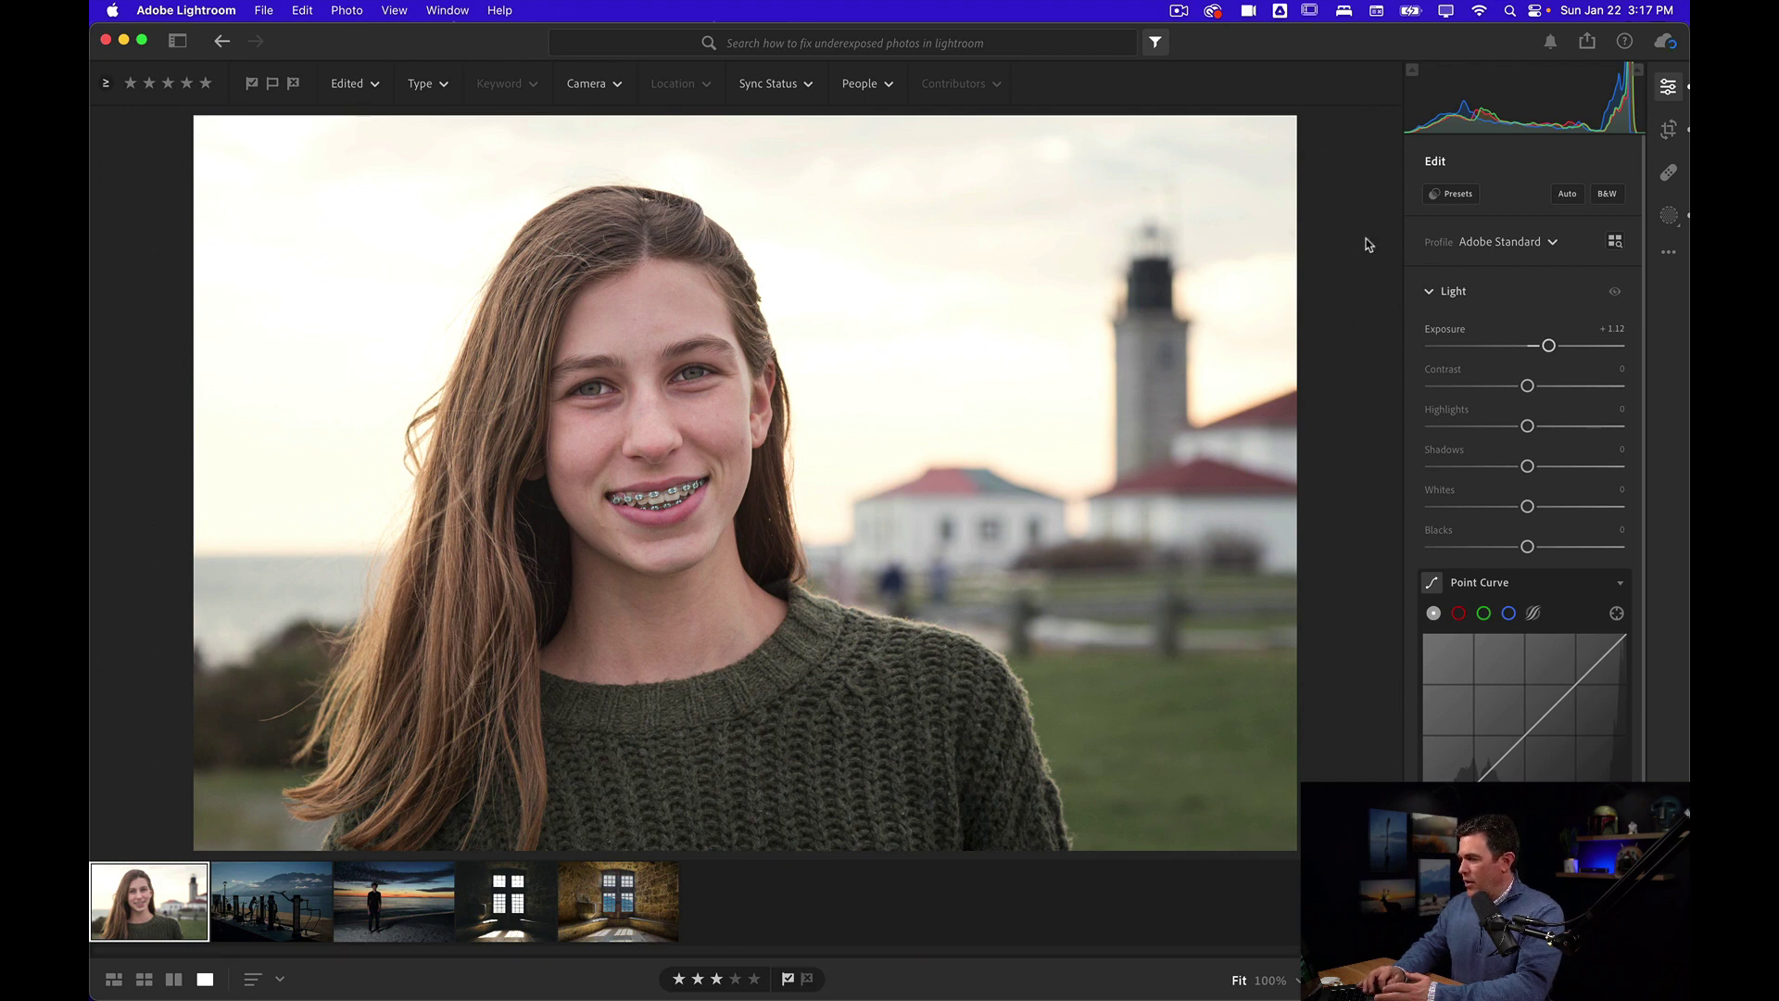
# Try a higher Exposure on the portrait, then reset it back to 0
pyautogui.doubleClick(1549, 349)
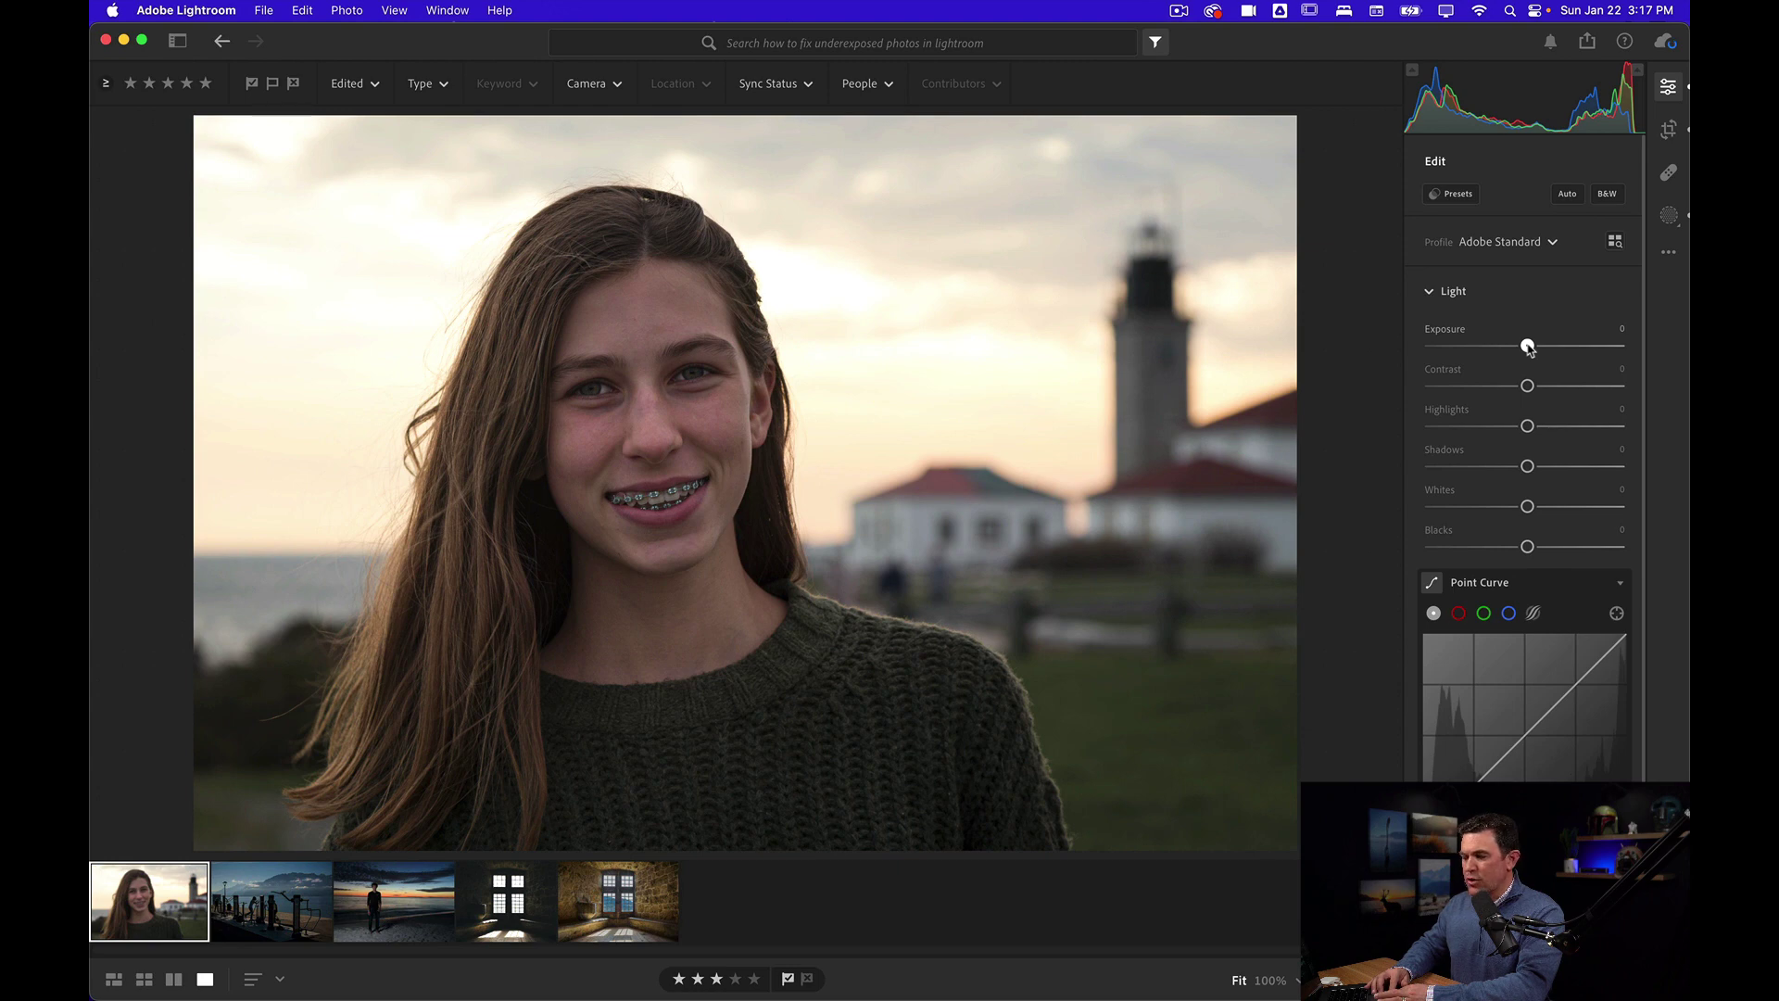
pyautogui.moveTo(1528, 347); pyautogui.dragTo(1545, 347)
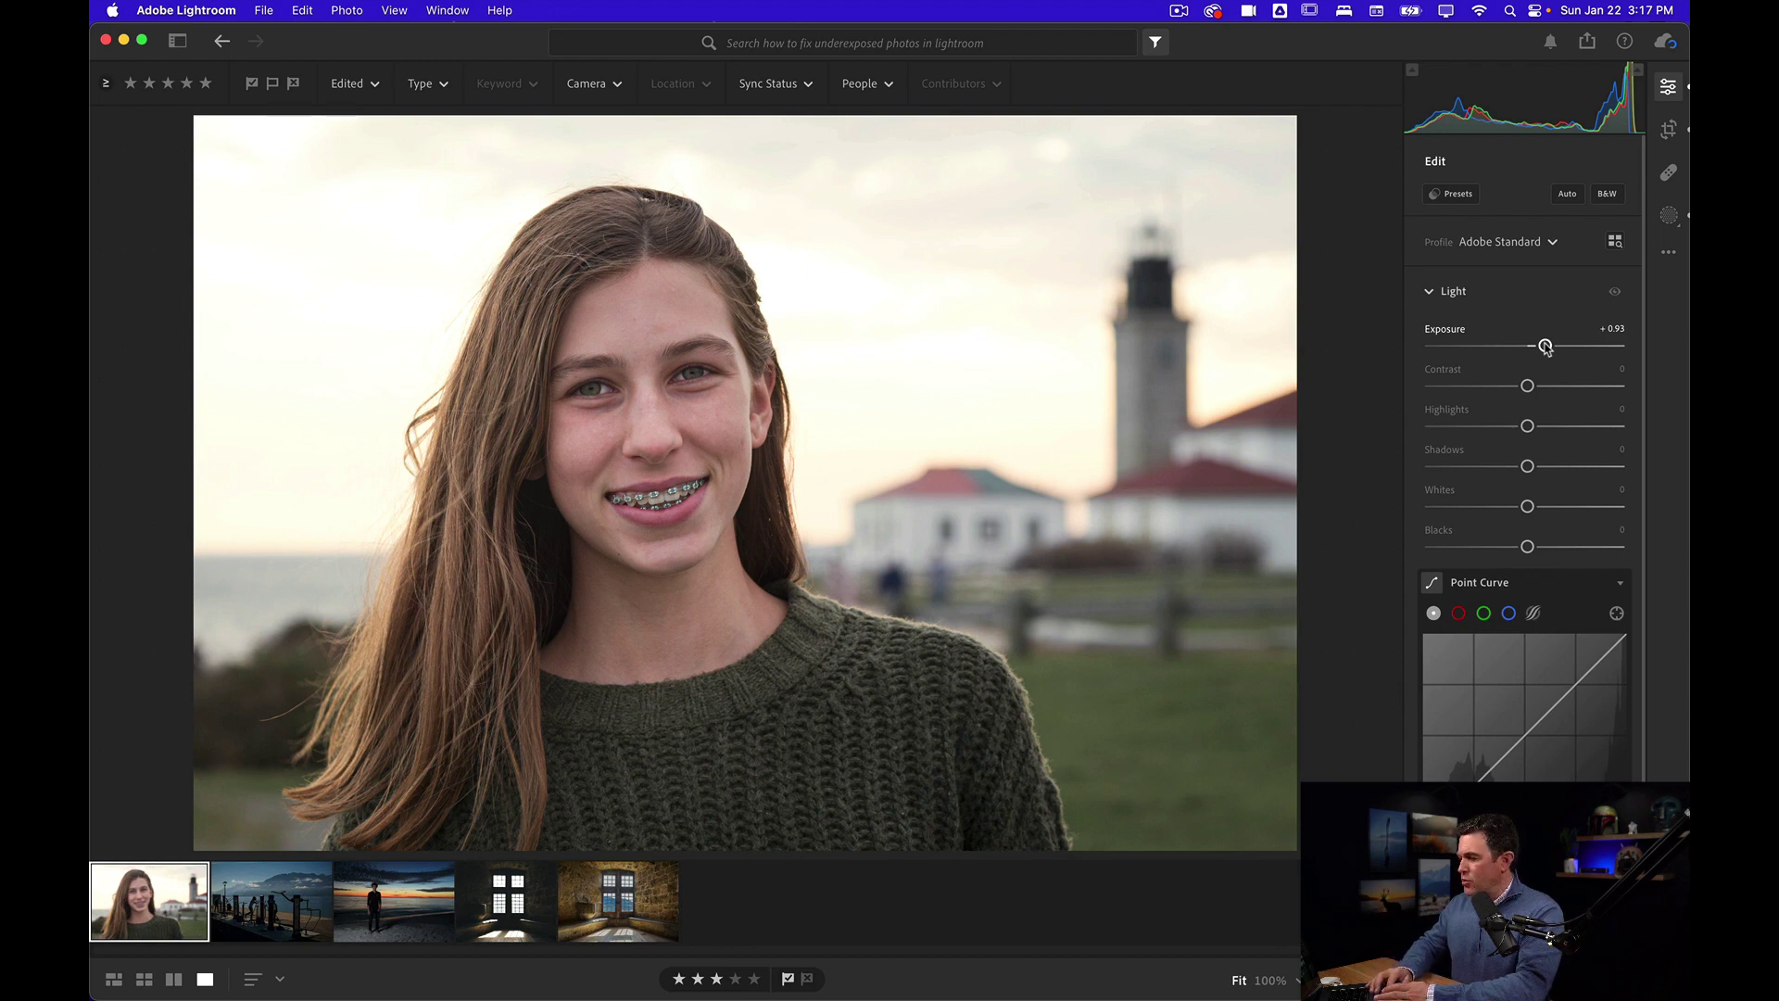
pyautogui.doubleClick(1545, 346)
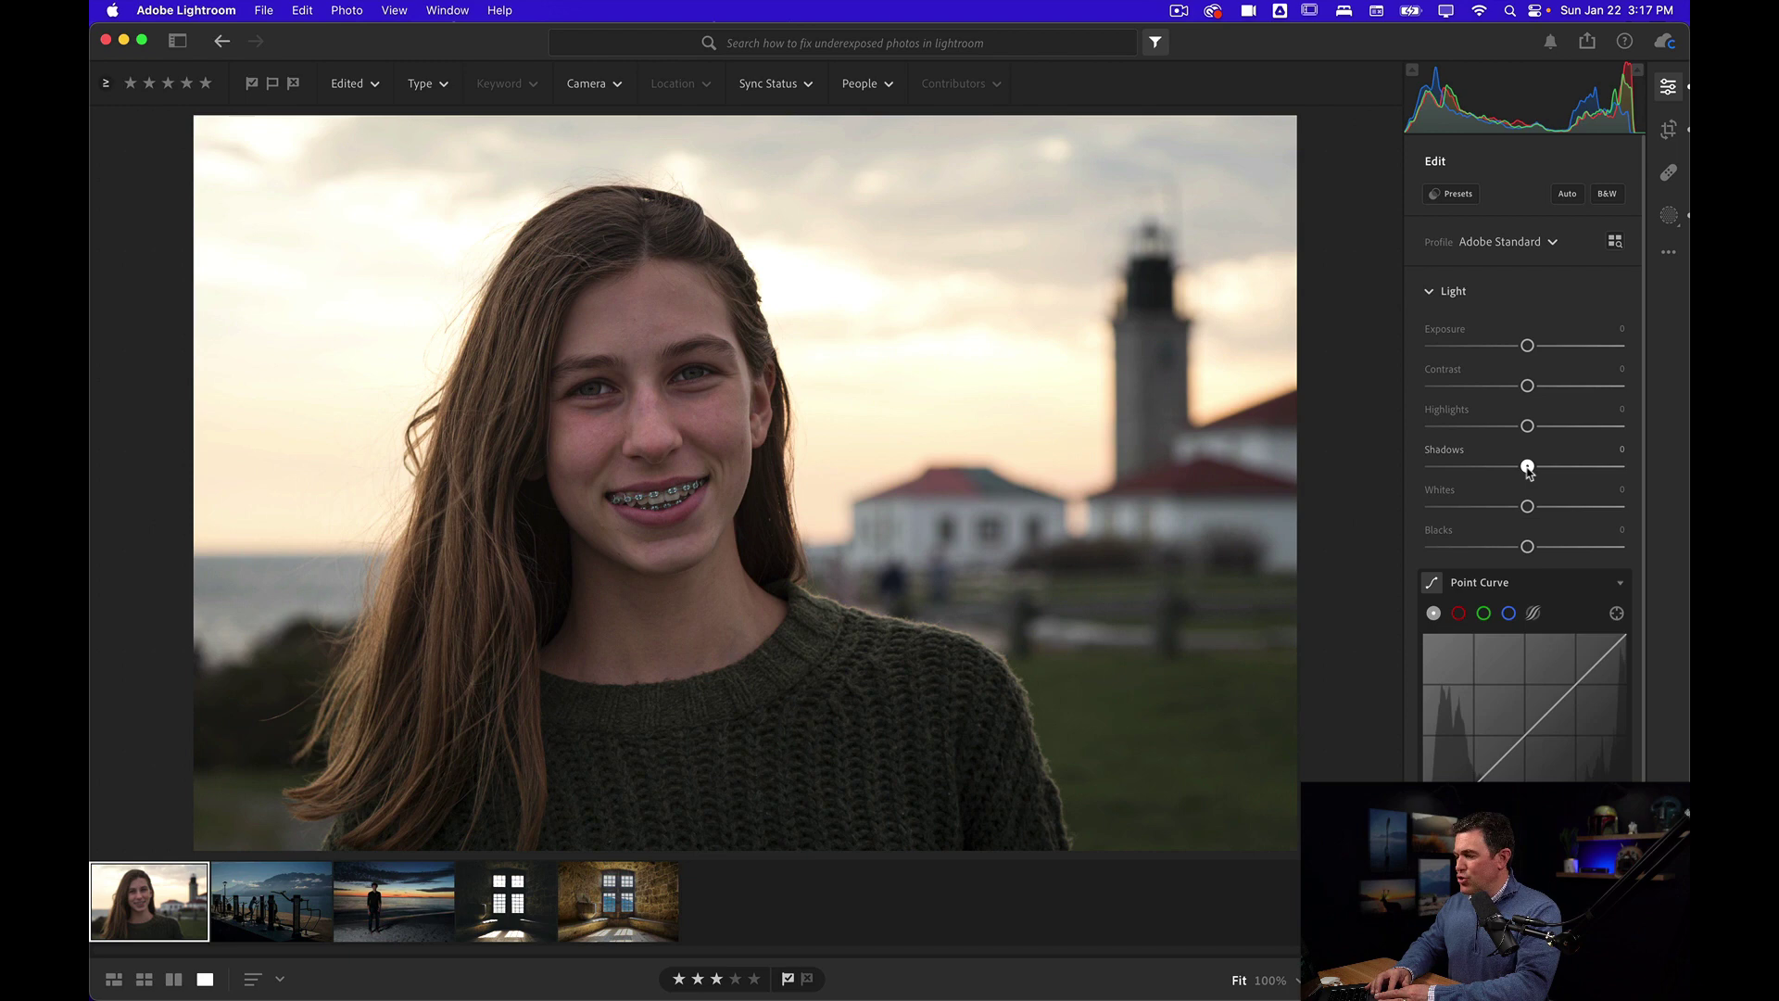
# Lift Shadows to about +58 to brighten her face
pyautogui.moveTo(1528, 470); pyautogui.dragTo(1590, 473)
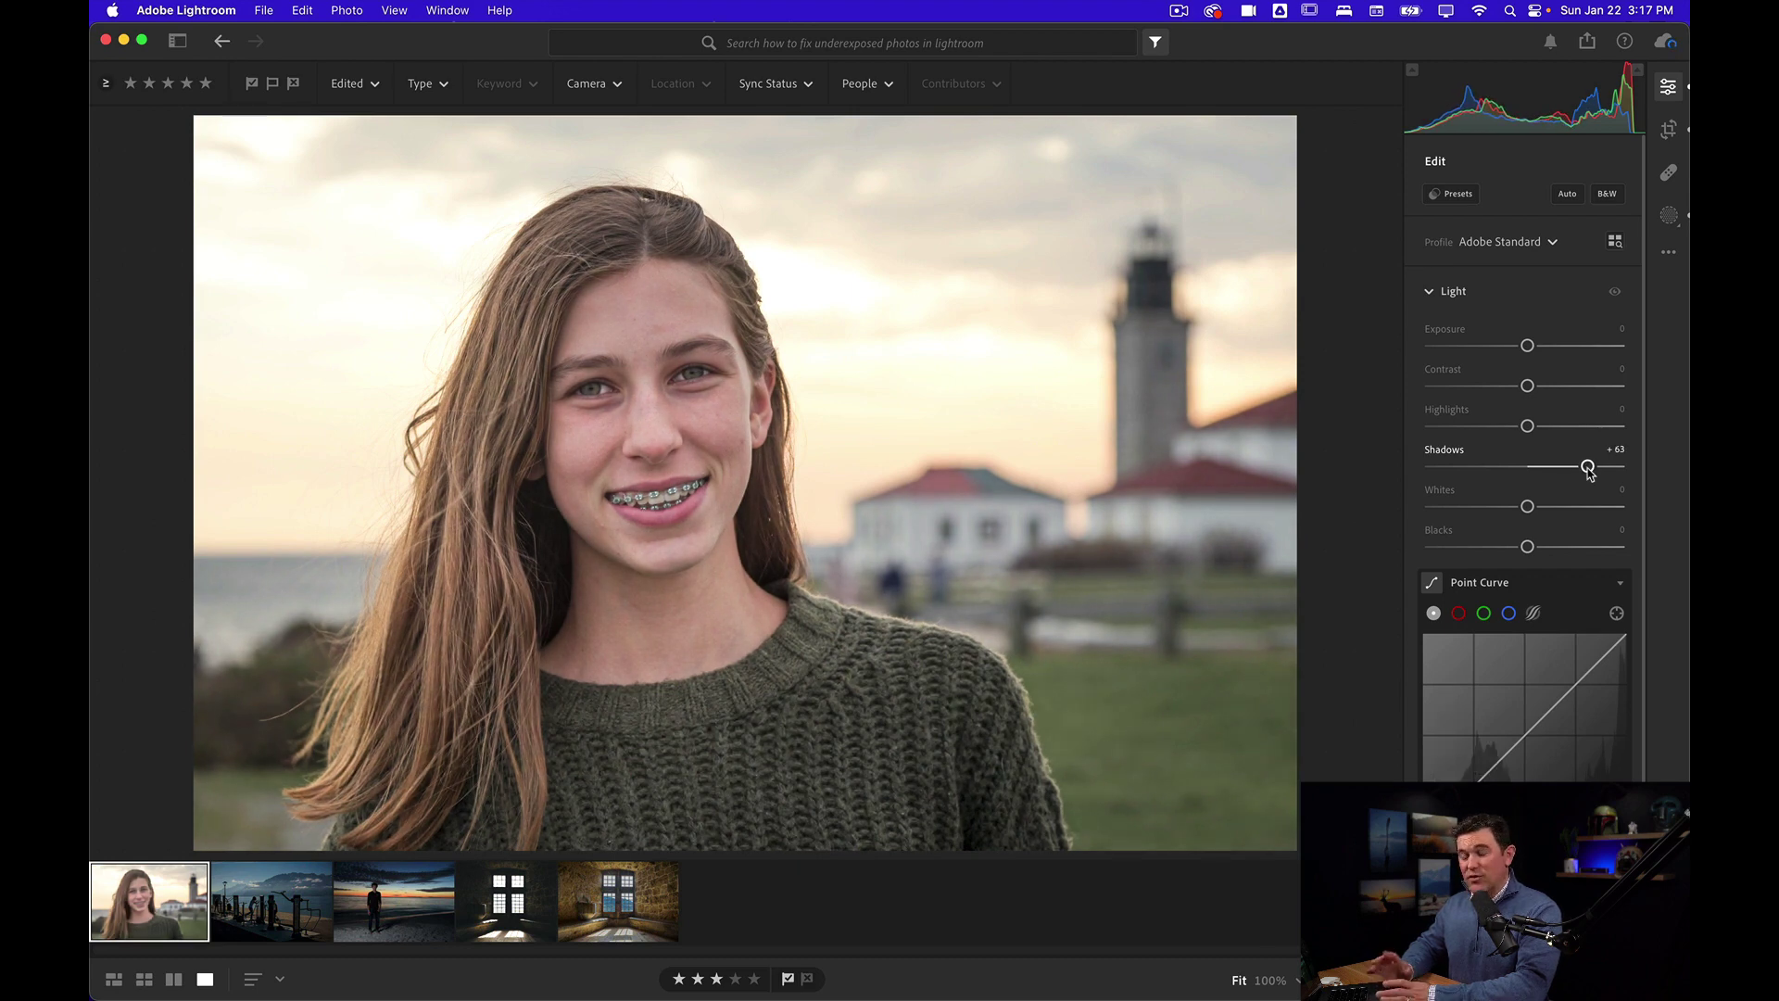
pyautogui.doubleClick(1588, 468)
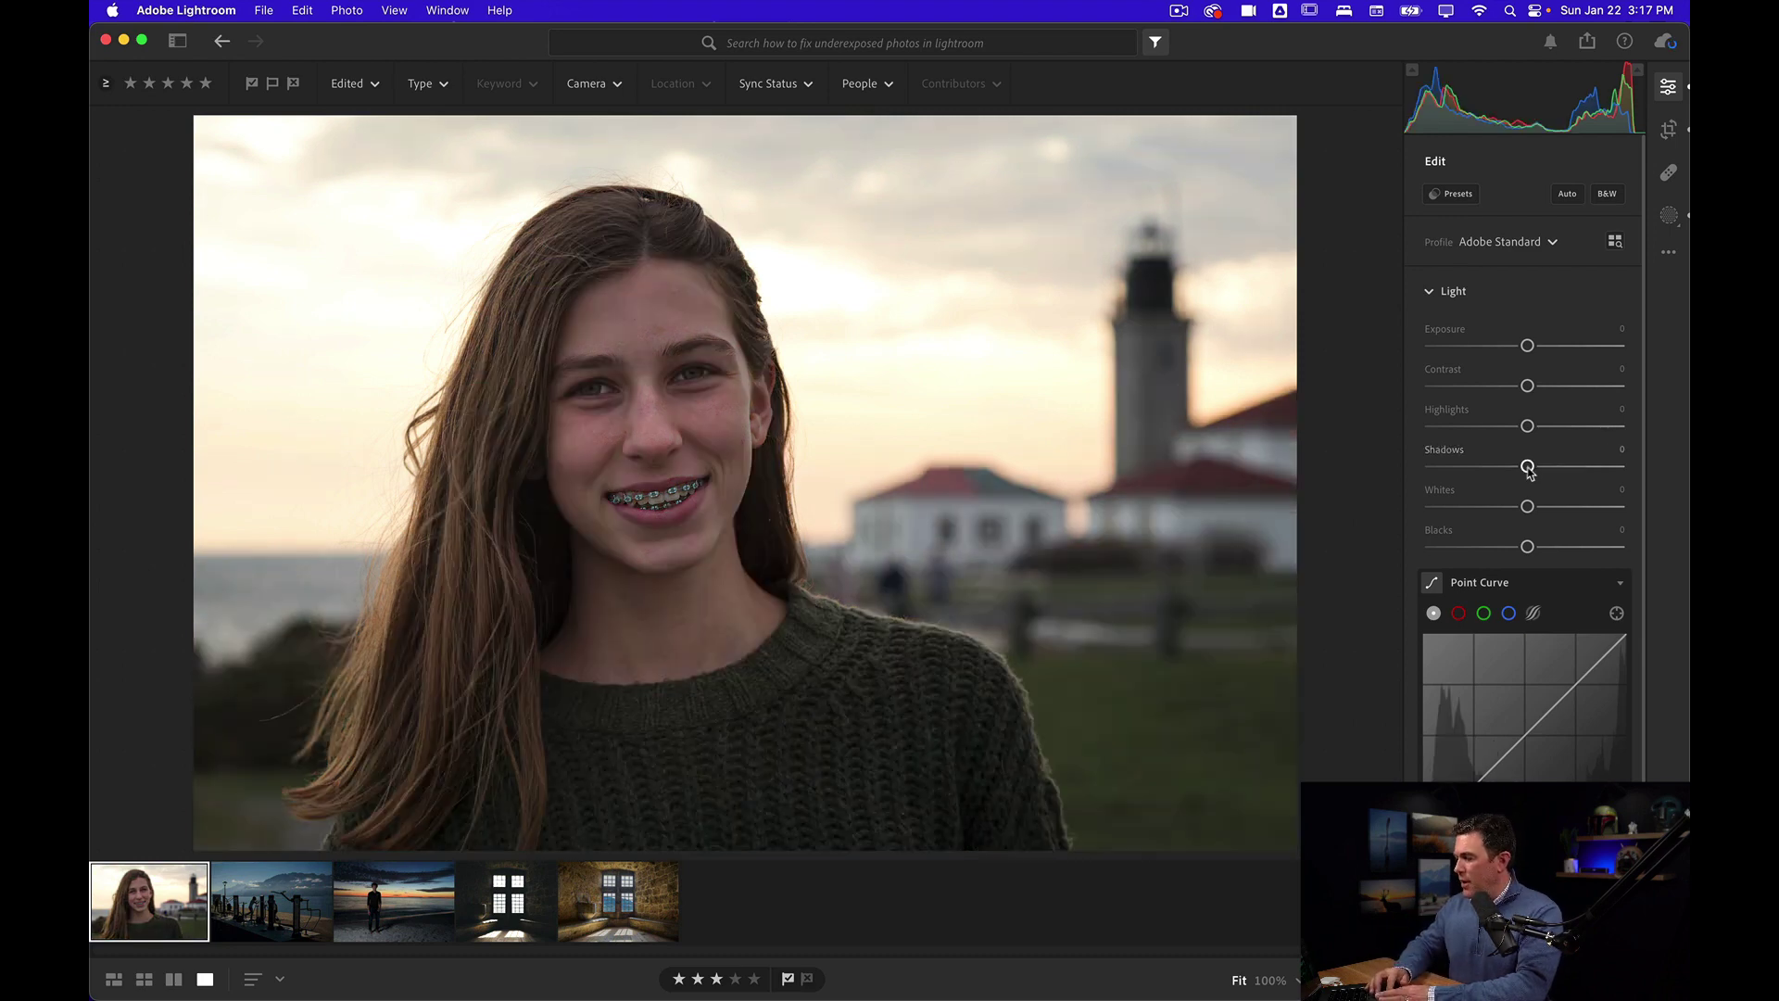
pyautogui.moveTo(1529, 470); pyautogui.dragTo(1586, 474)
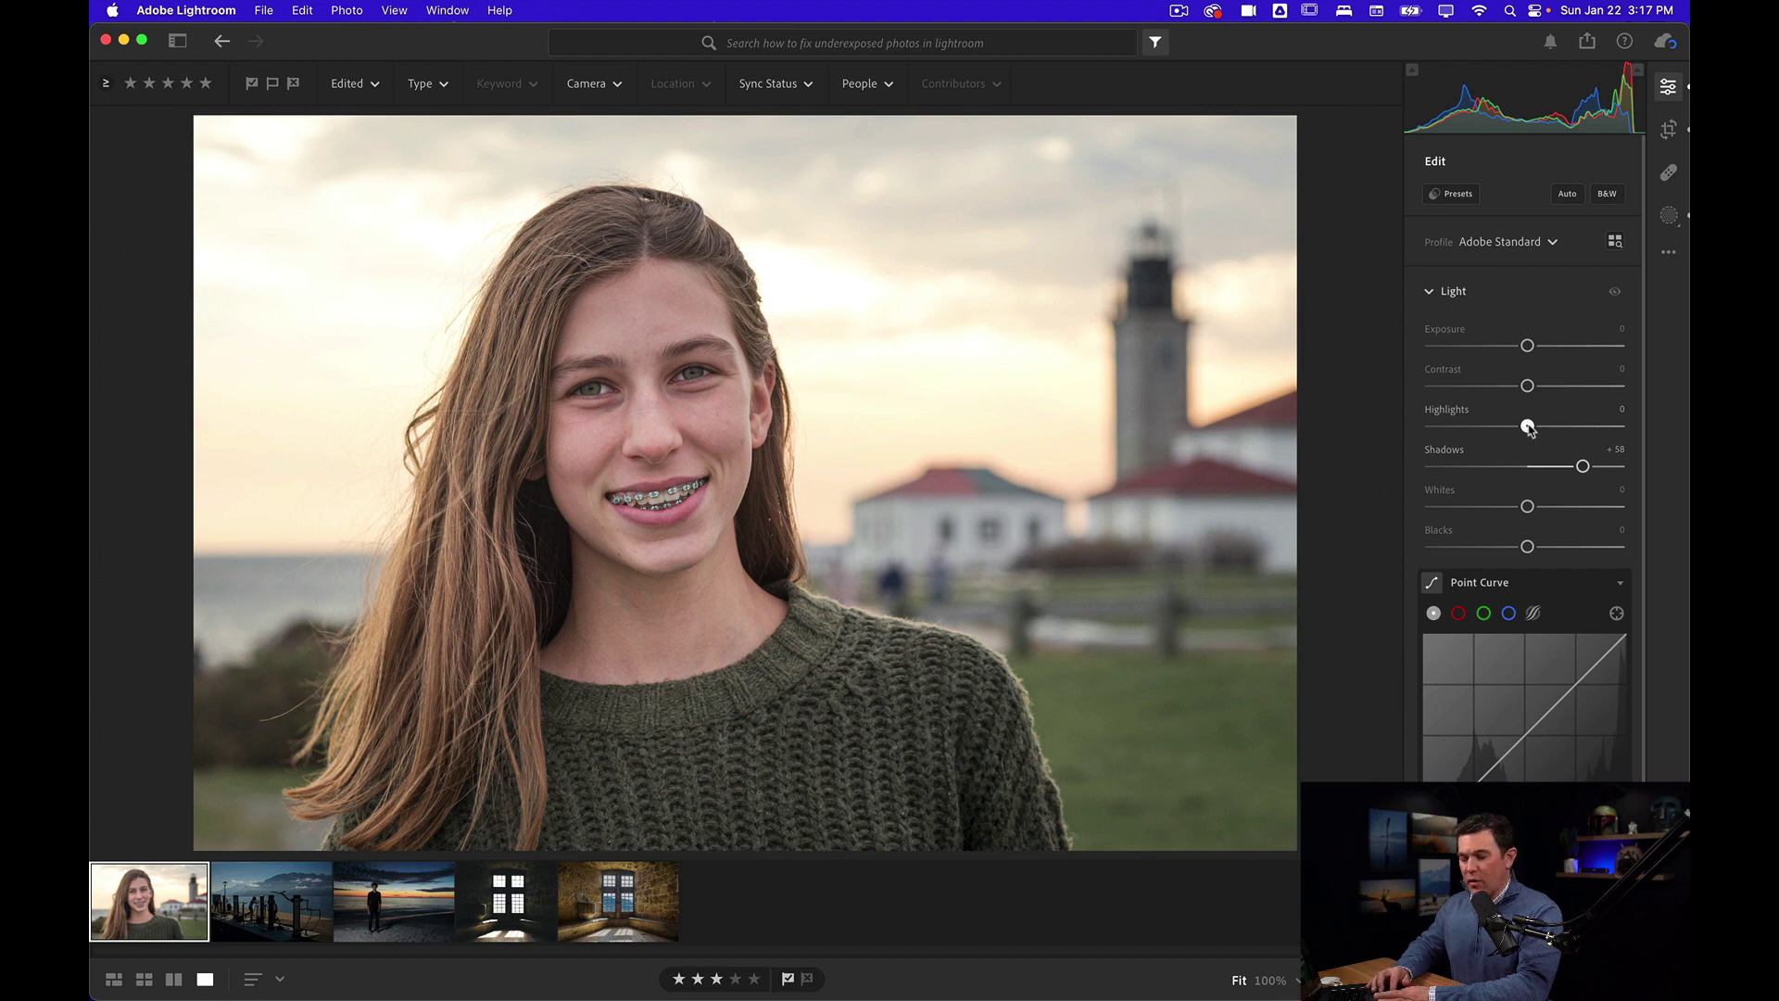
# Pull Highlights down to −23 and Blacks to −31, then compare before and after
pyautogui.moveTo(1529, 428); pyautogui.dragTo(1508, 429)
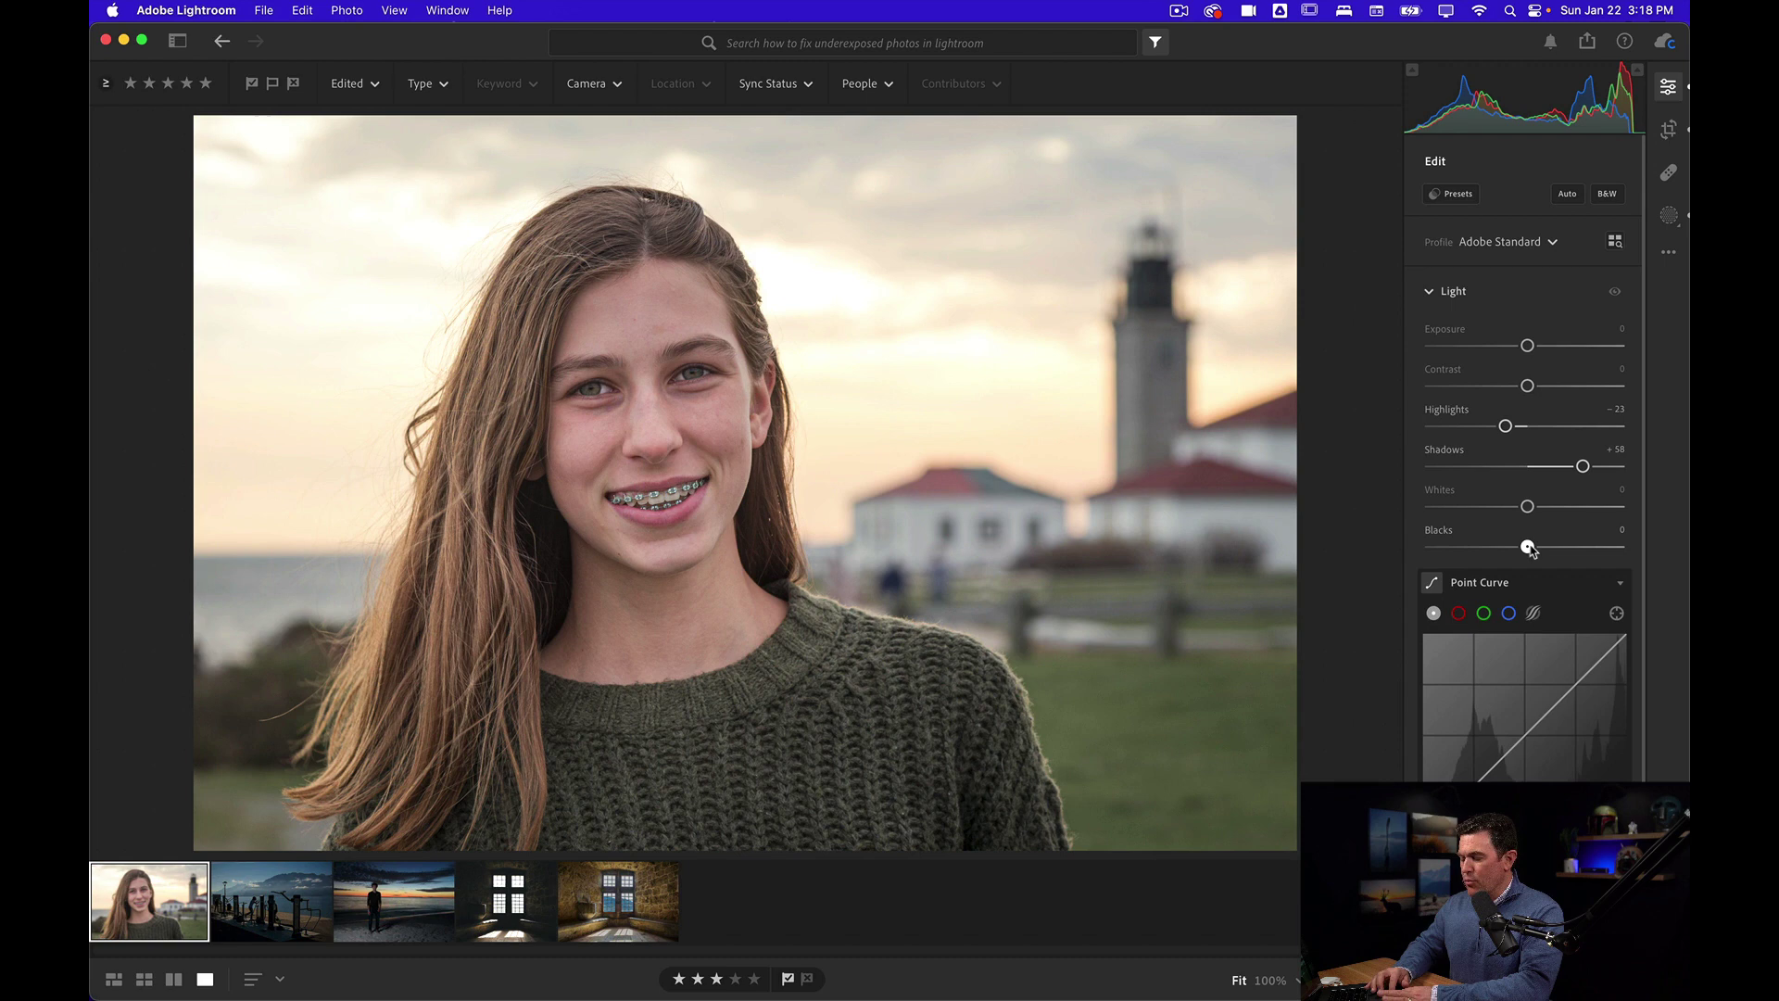
pyautogui.moveTo(1530, 545); pyautogui.dragTo(1500, 551)
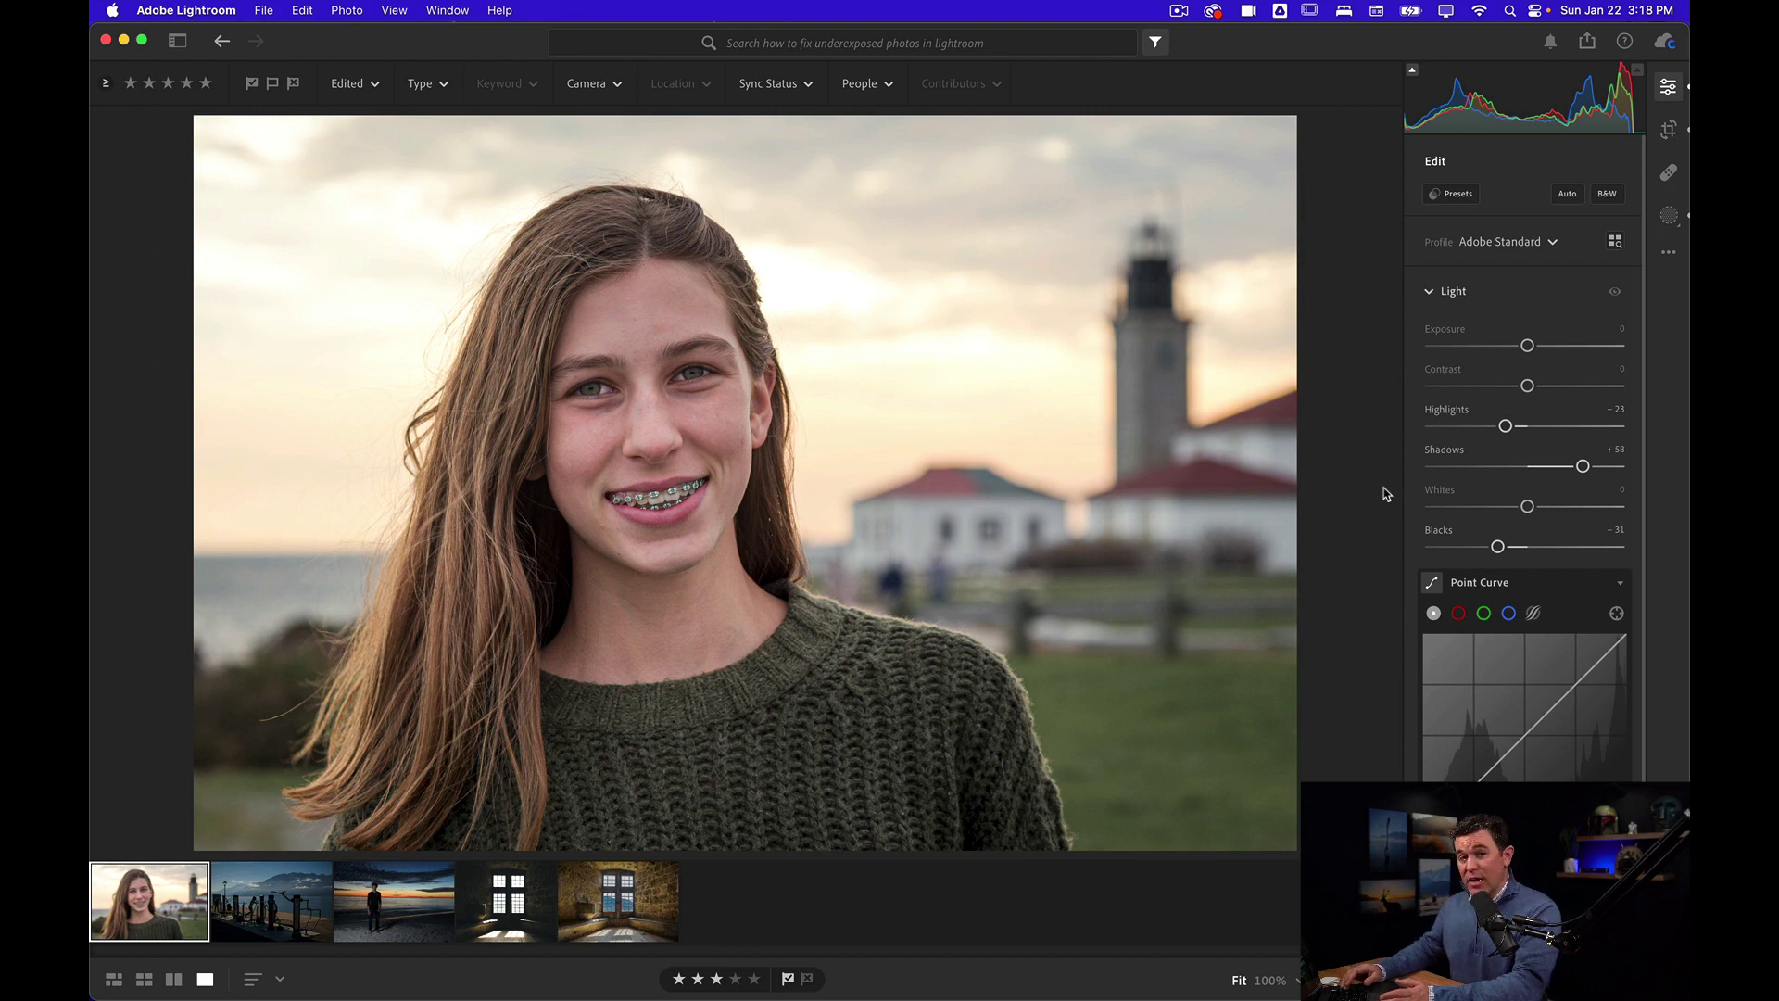
pyautogui.press('\\')
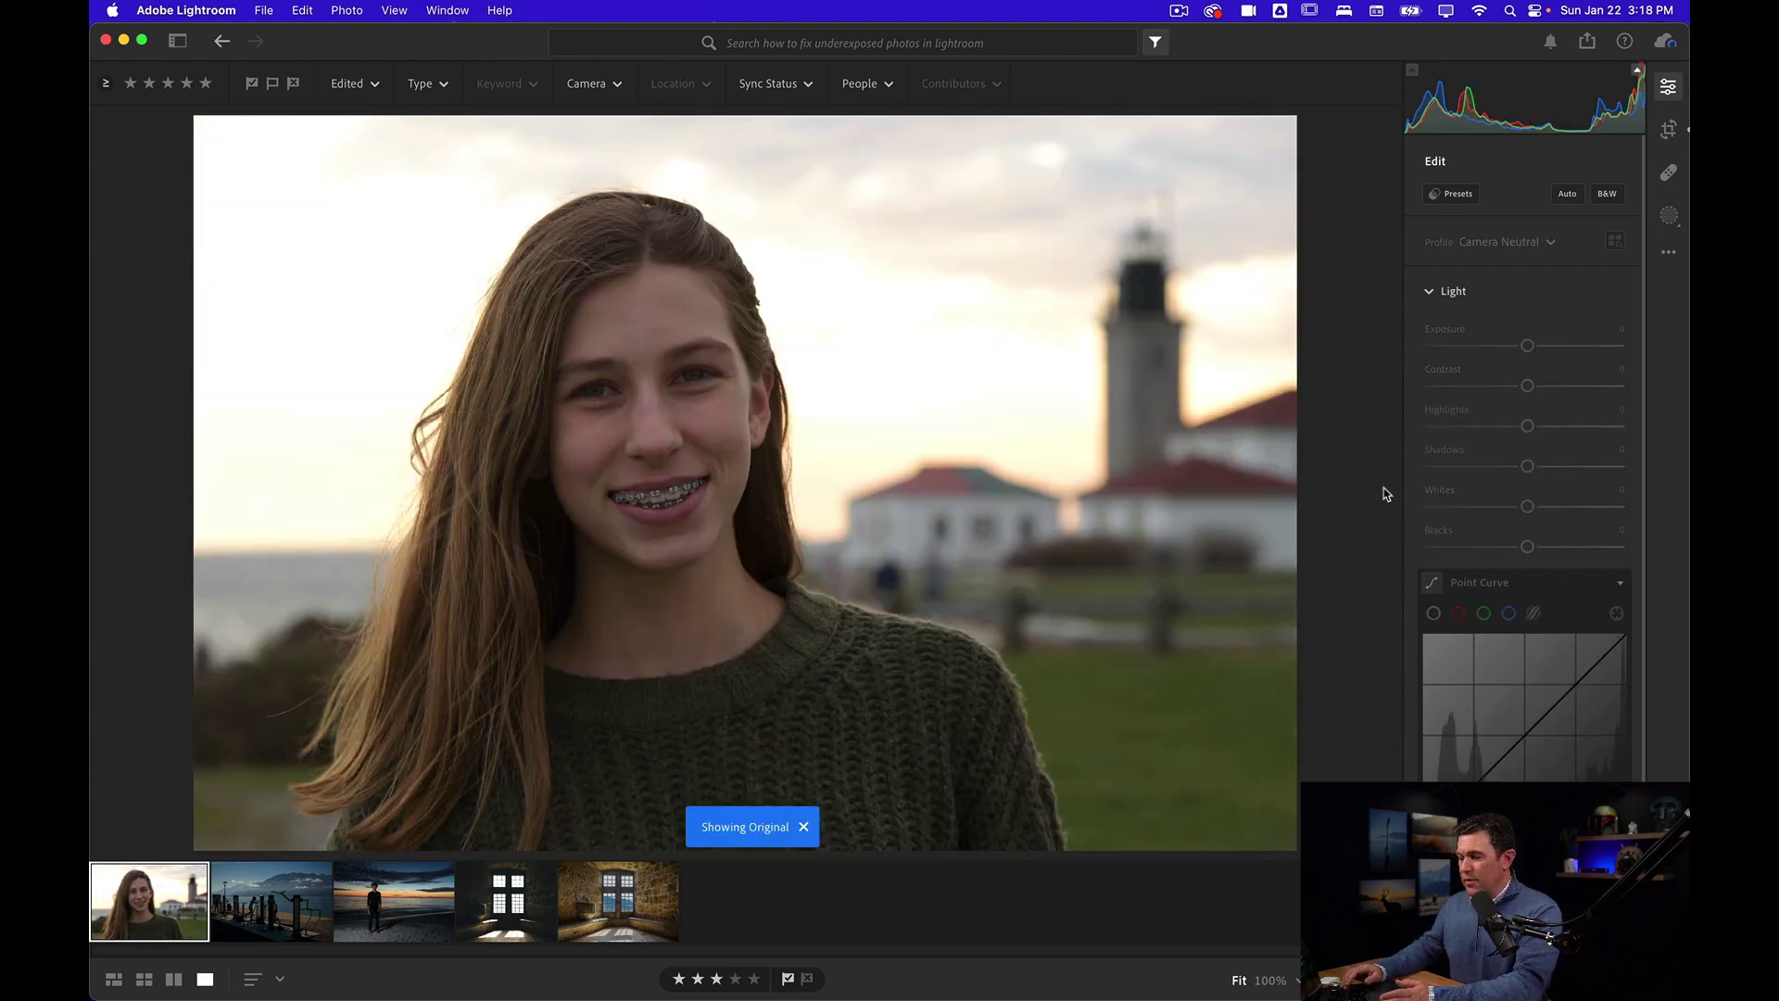
pyautogui.press('\\')
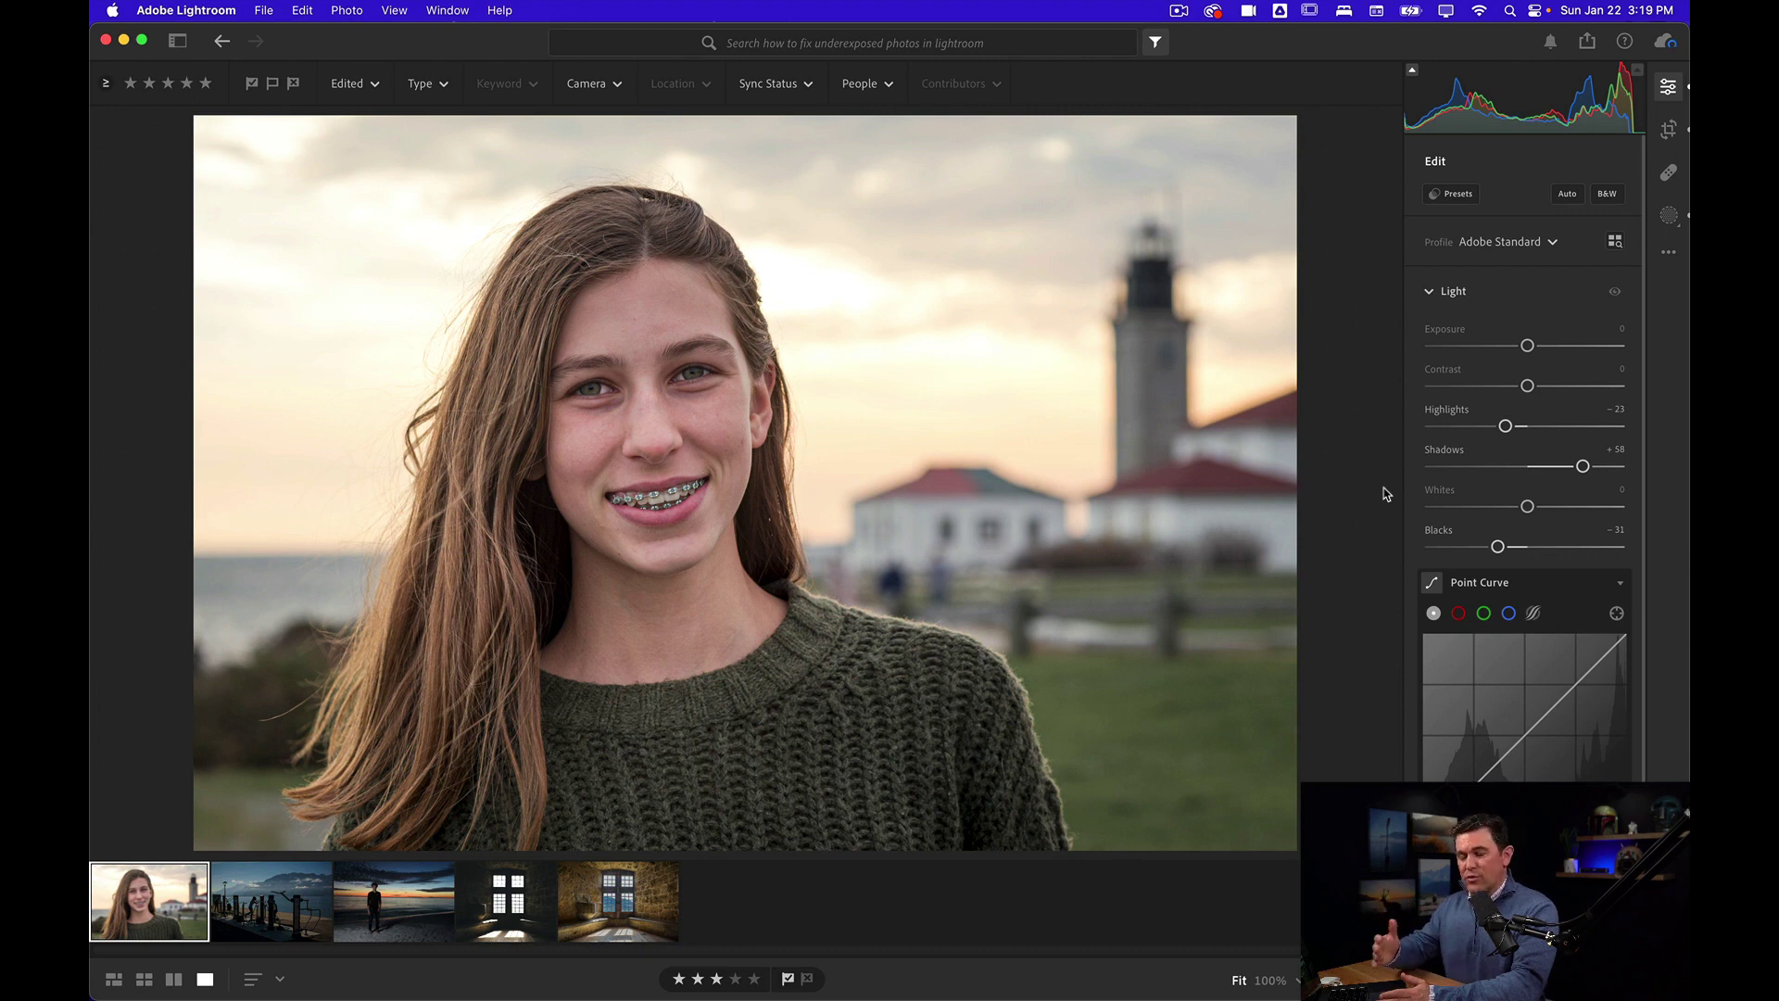
# Open the lakeside exercise photo and set Shadows +100 and Exposure +1.50
pyautogui.click(284, 919)
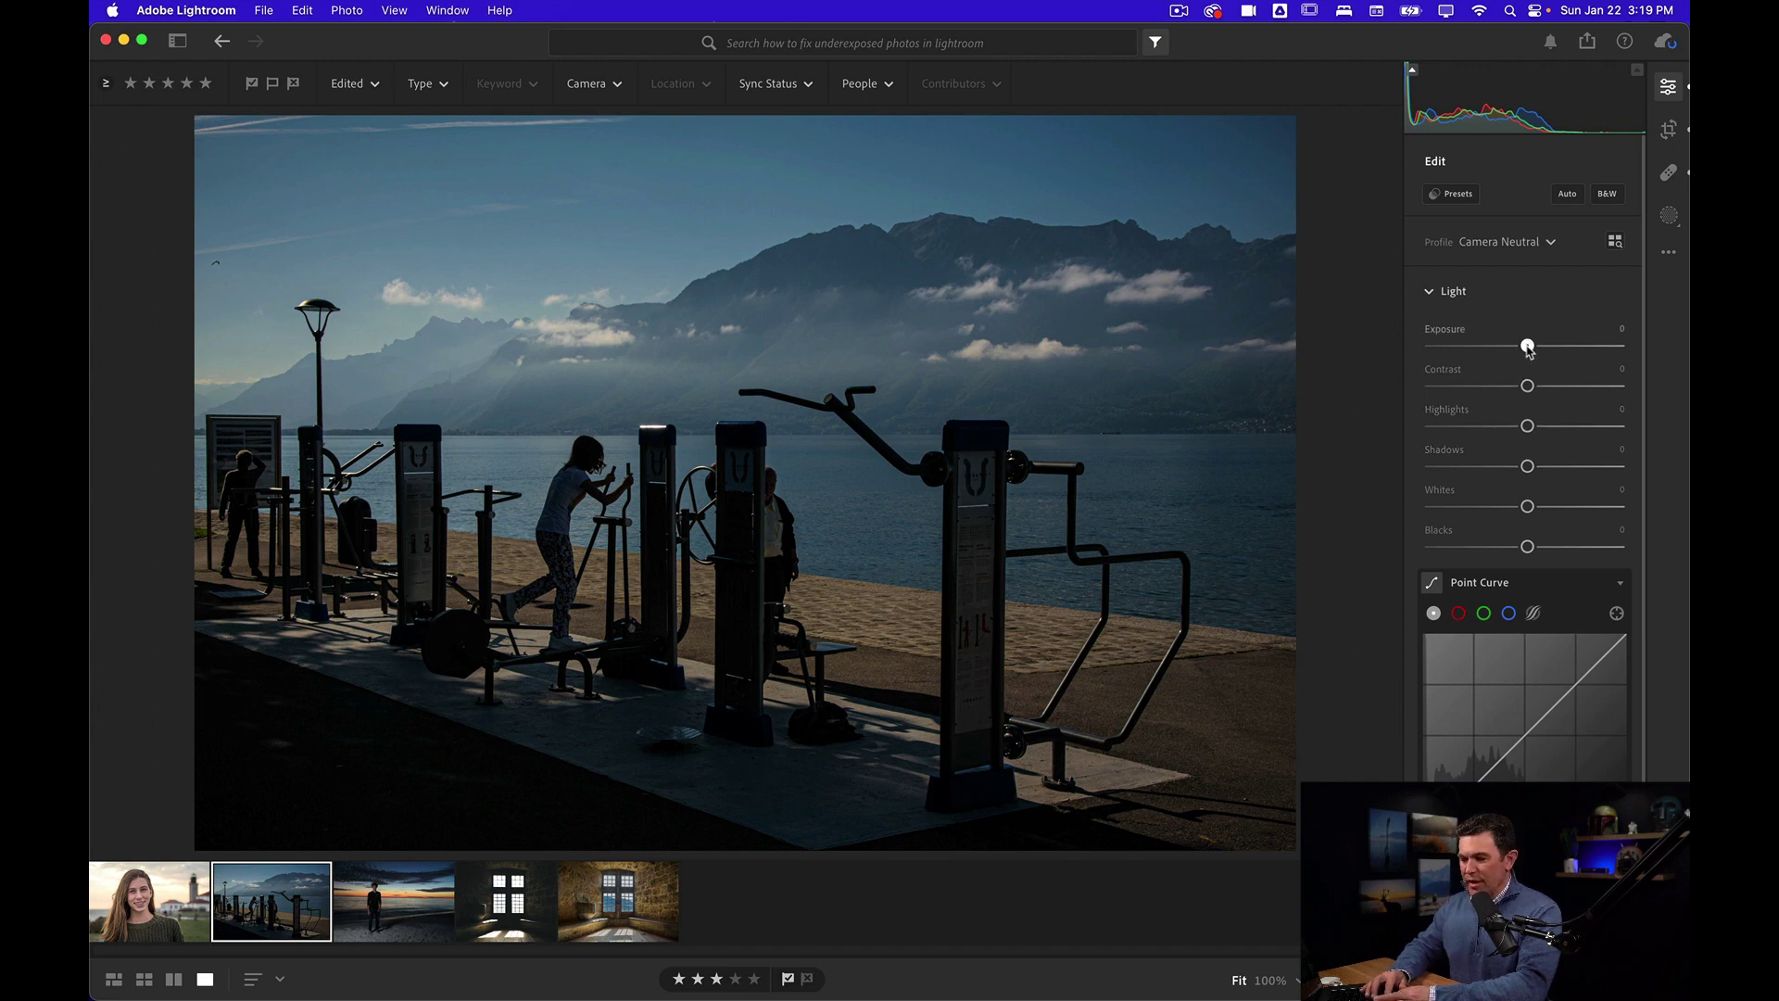
pyautogui.moveTo(1527, 347); pyautogui.dragTo(1558, 348)
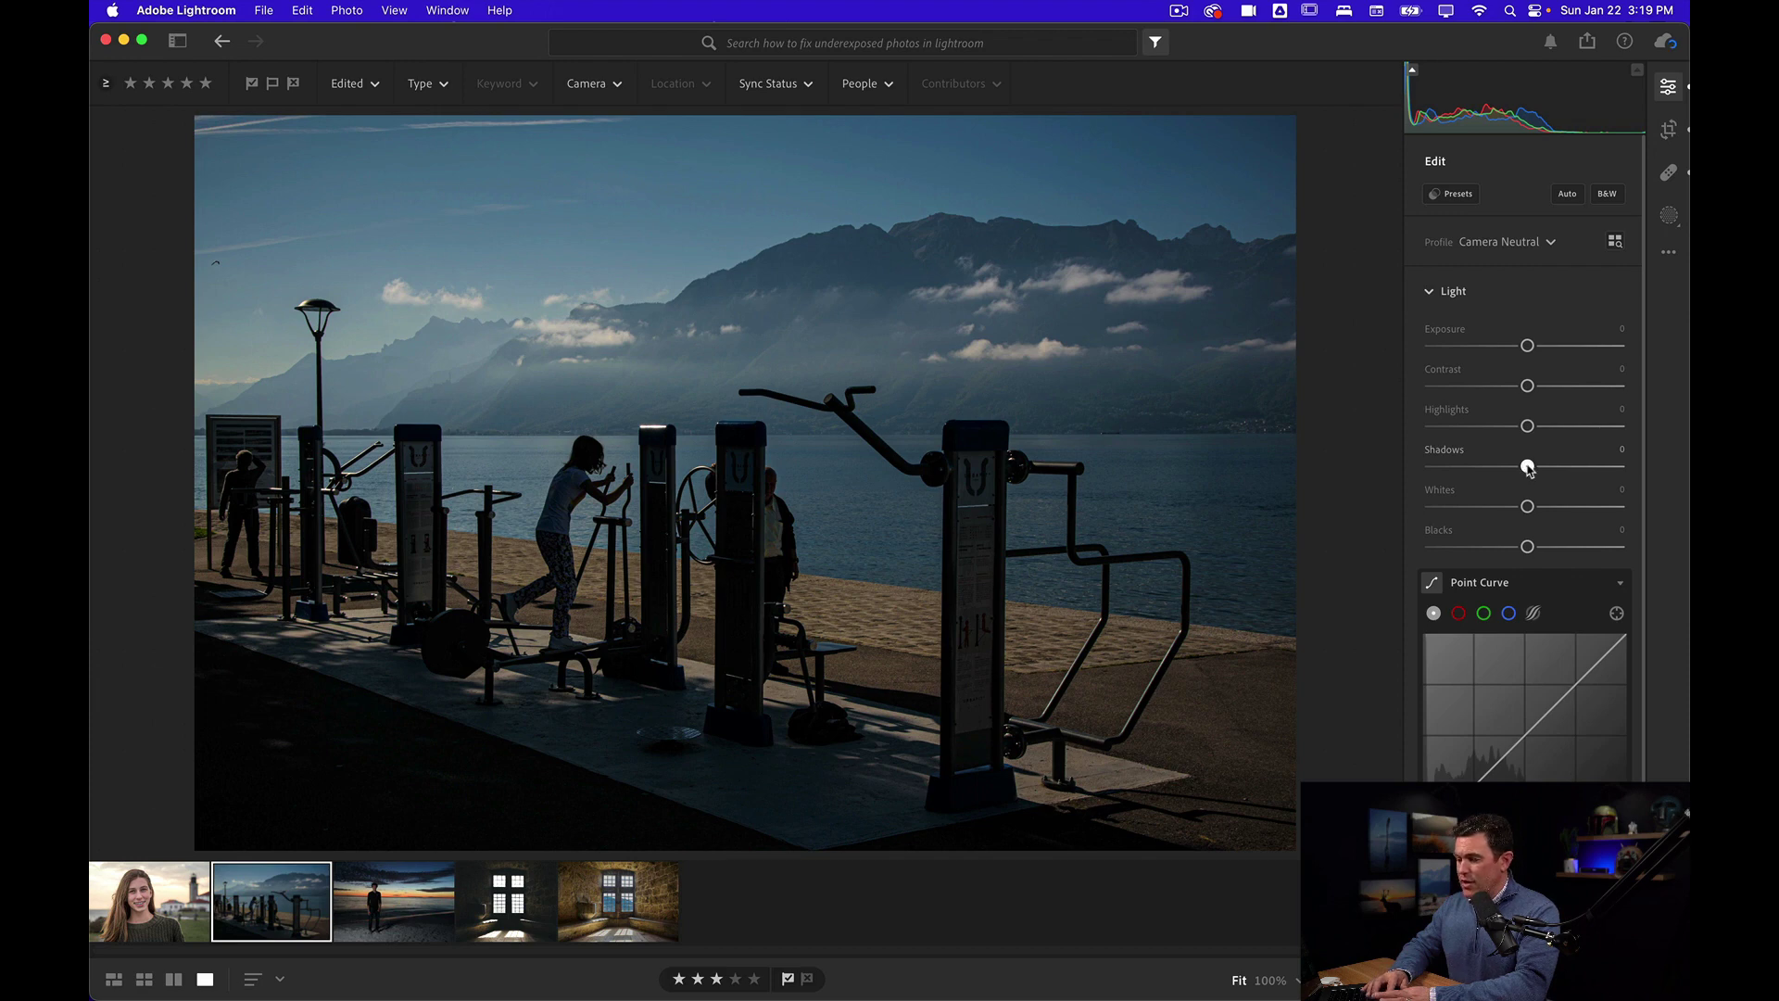
pyautogui.moveTo(1527, 466); pyautogui.dragTo(1658, 467)
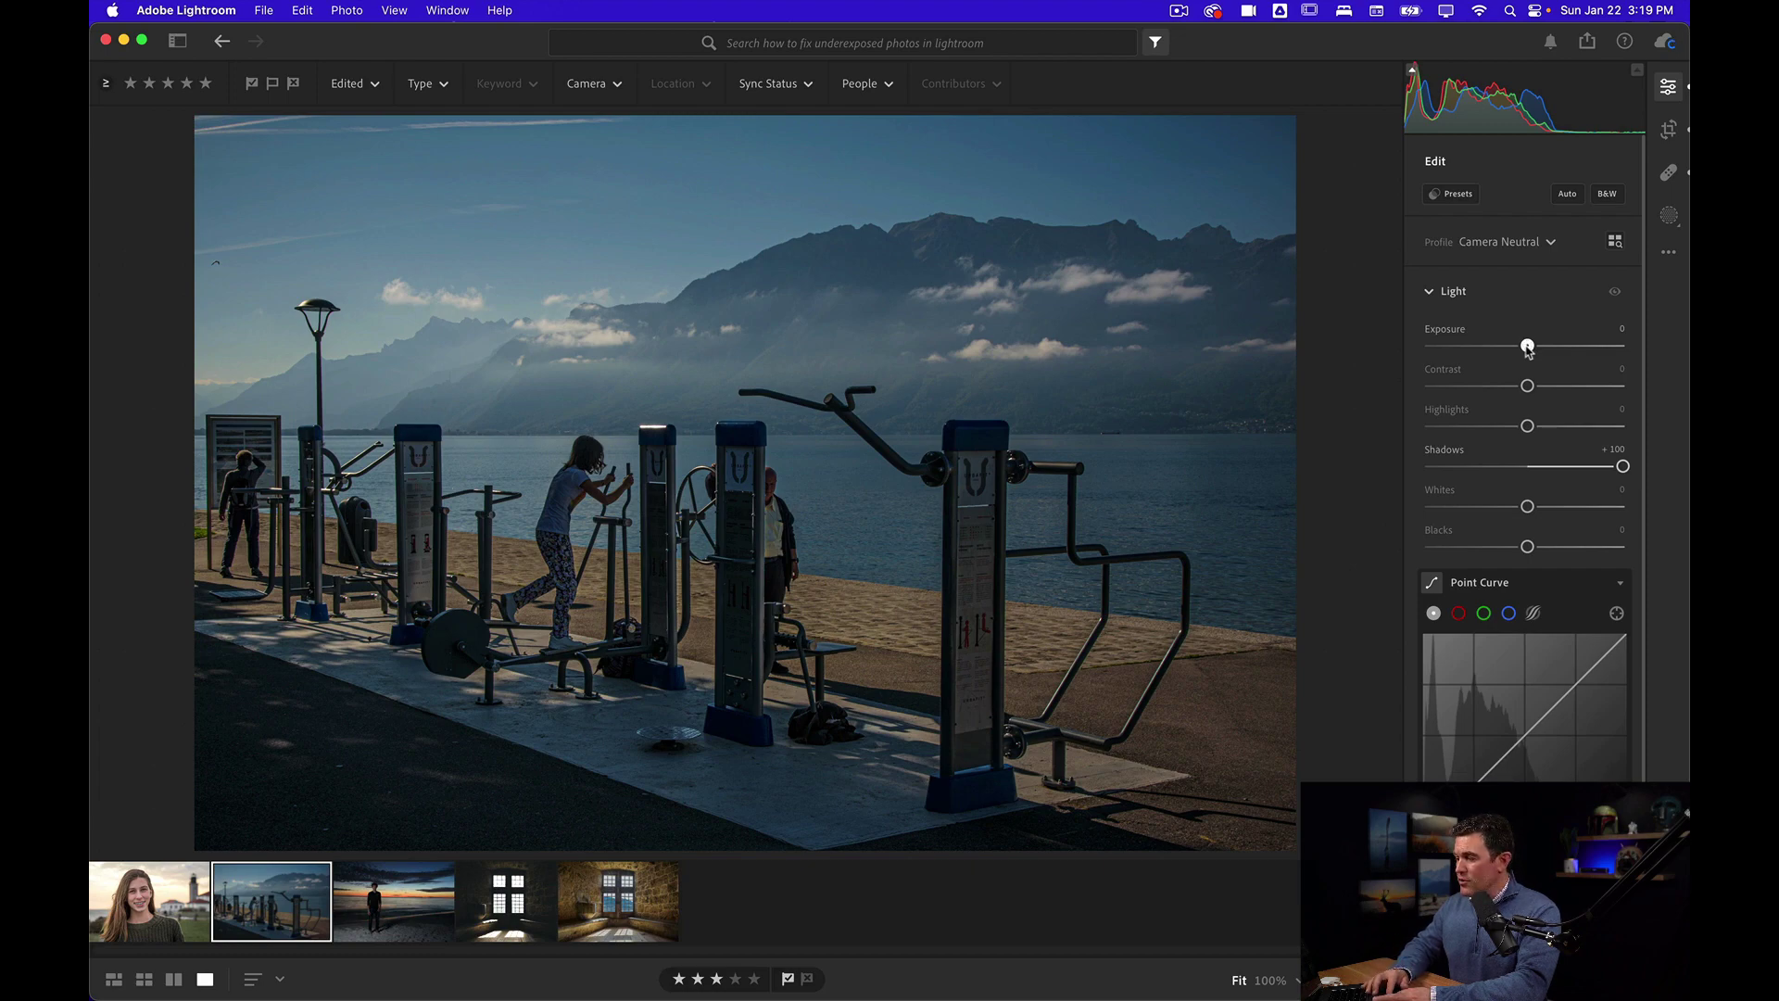
pyautogui.moveTo(1527, 347); pyautogui.dragTo(1556, 347)
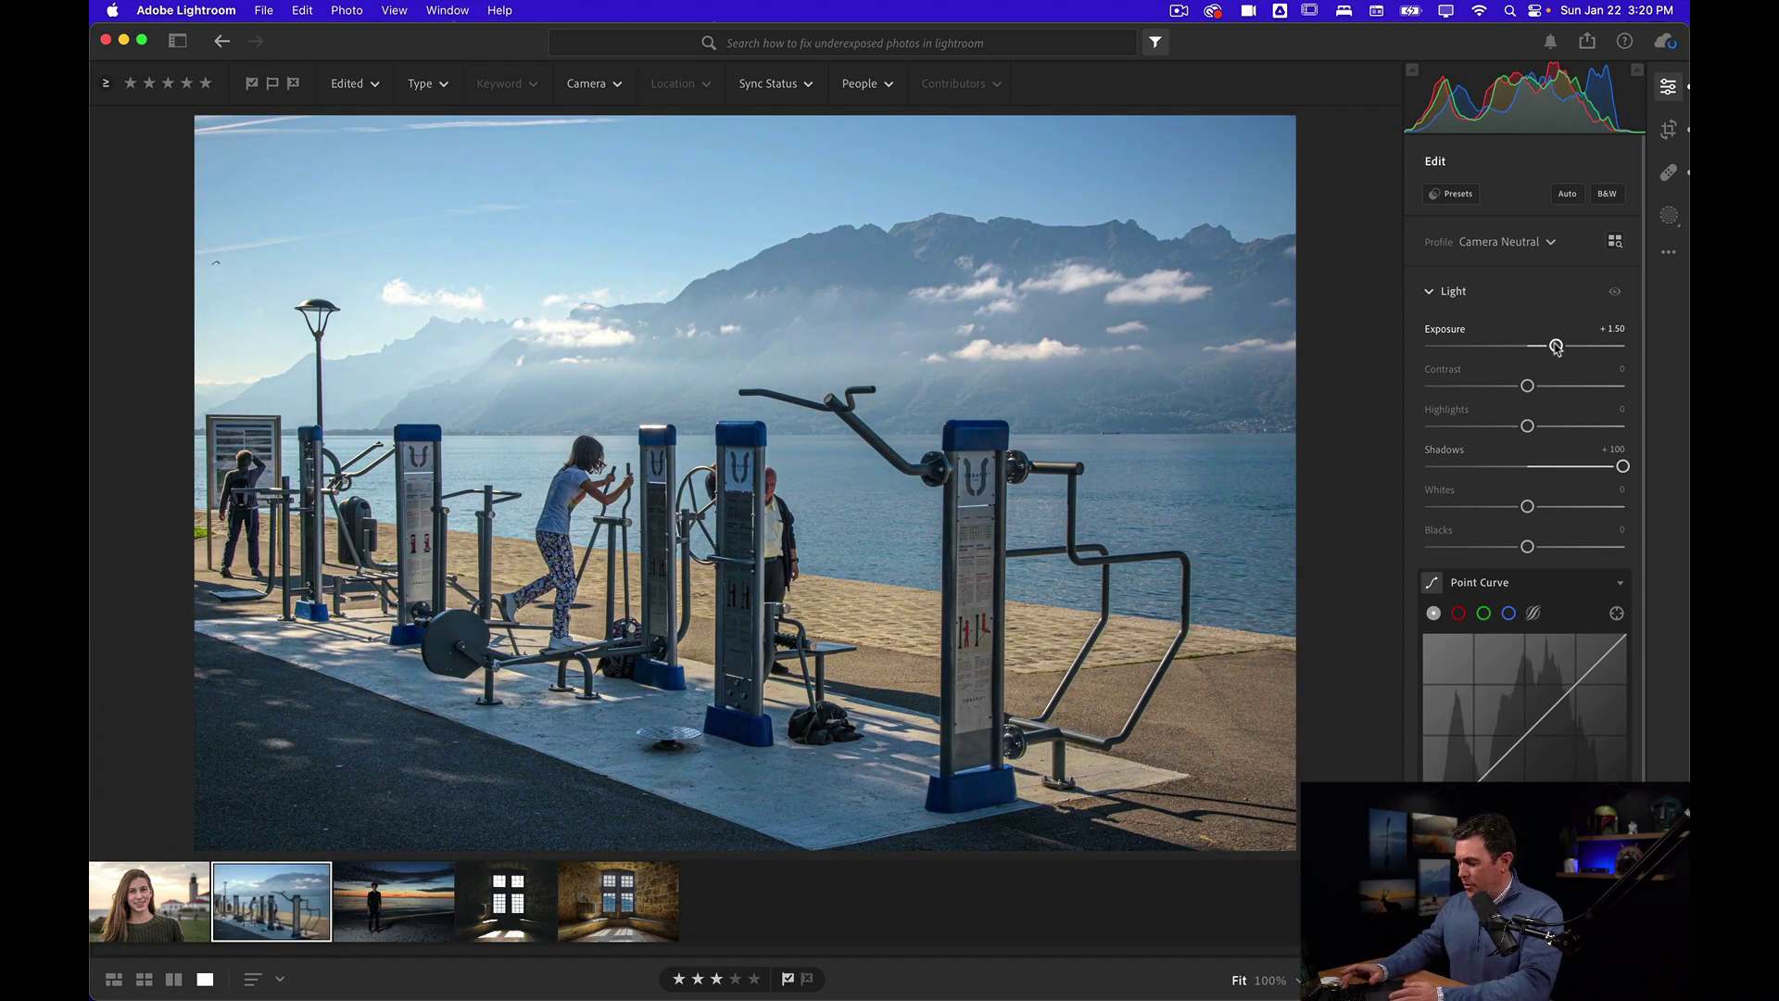
# Set Contrast −73, Blacks −14, Highlights −32 and Exposure +1.72, comparing before and after
pyautogui.press('\\')
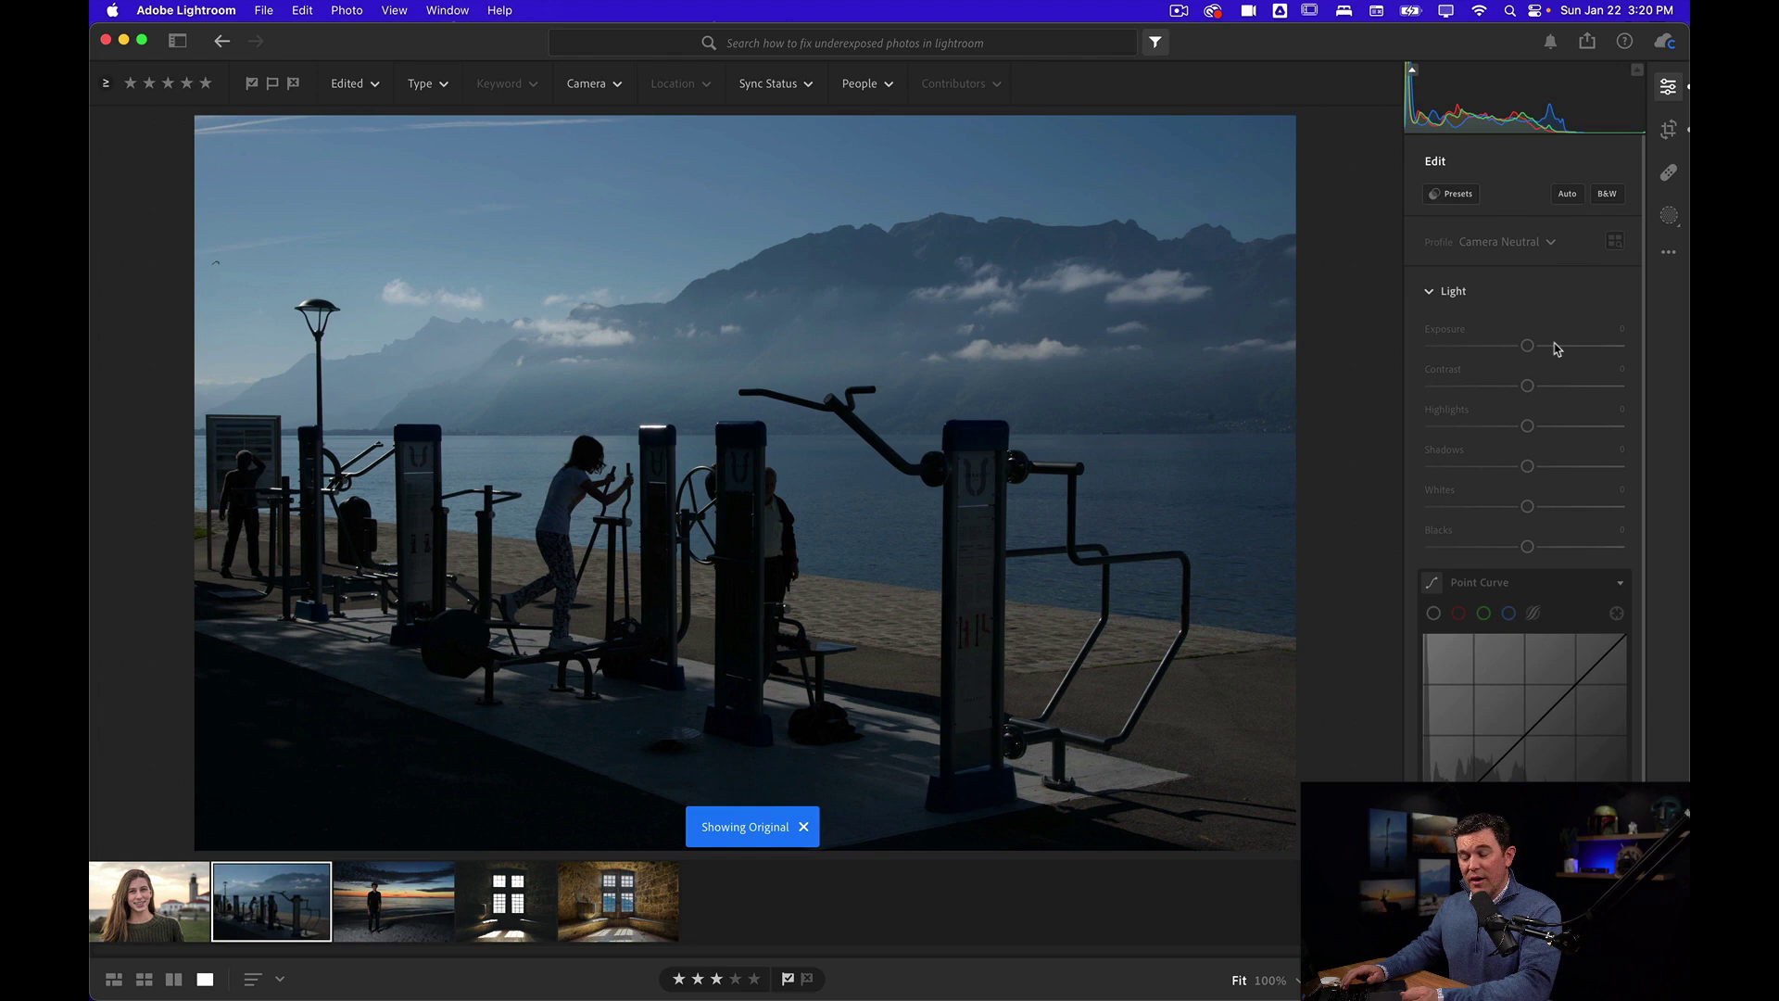
pyautogui.press('\\')
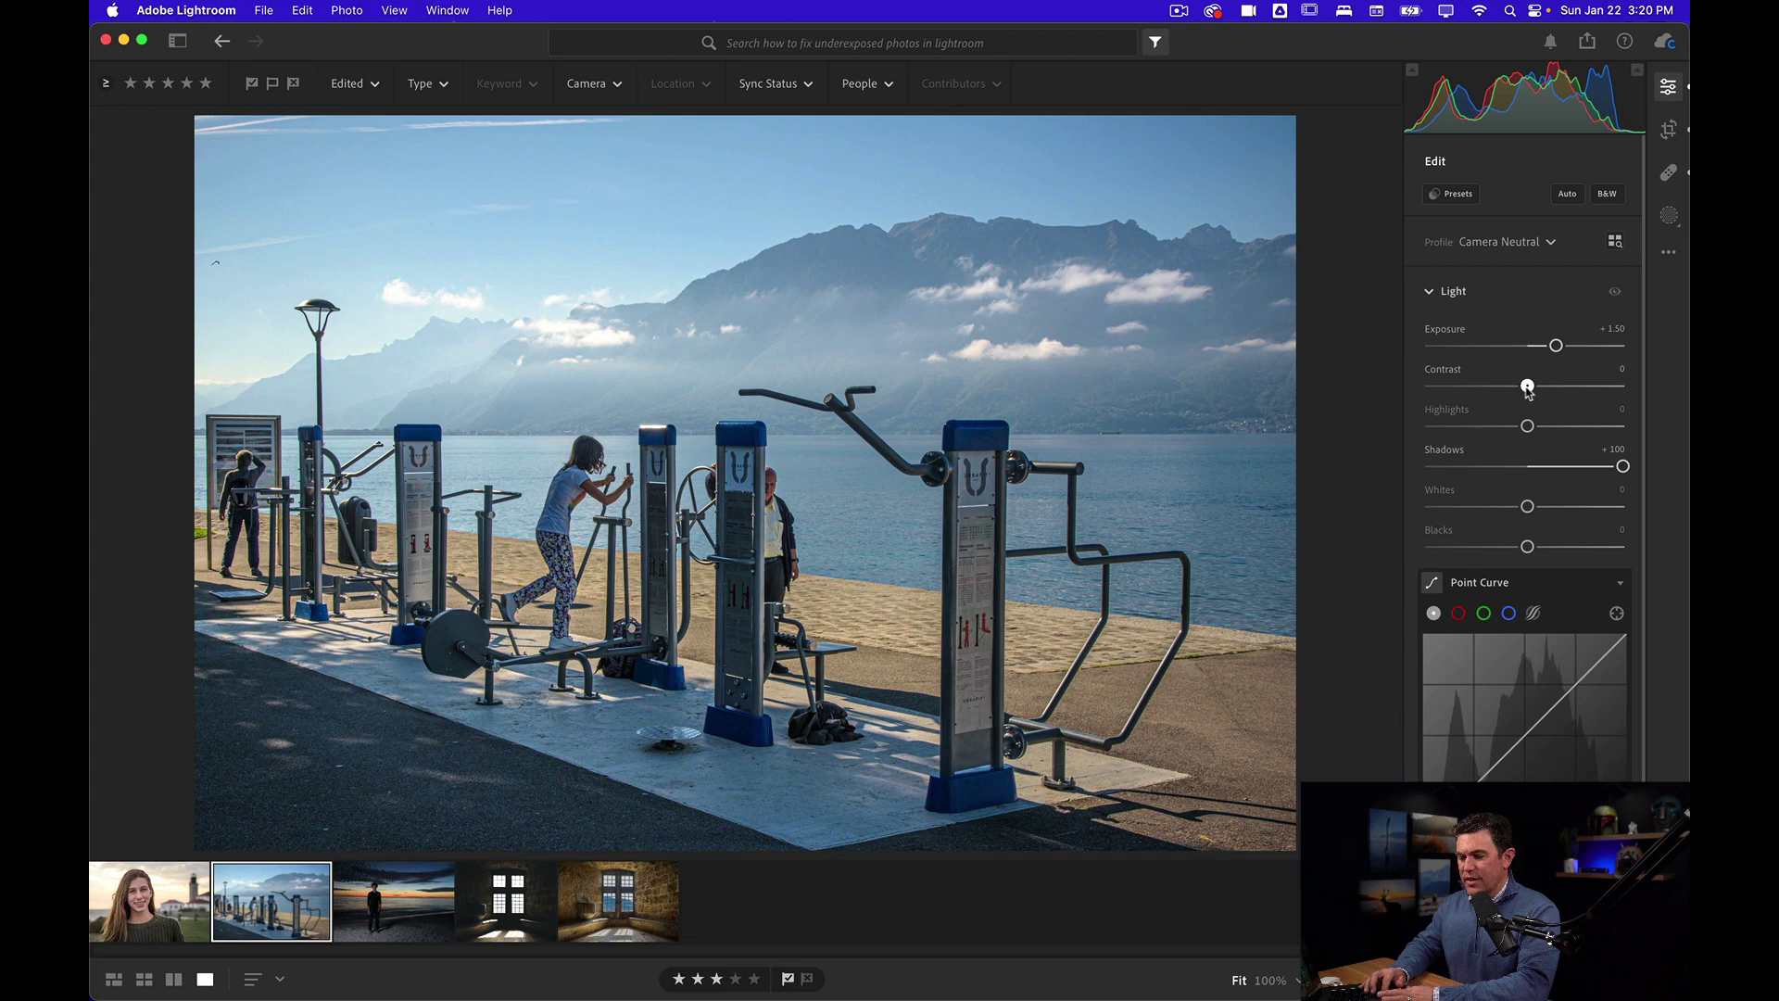
pyautogui.moveTo(1528, 390); pyautogui.dragTo(1460, 398)
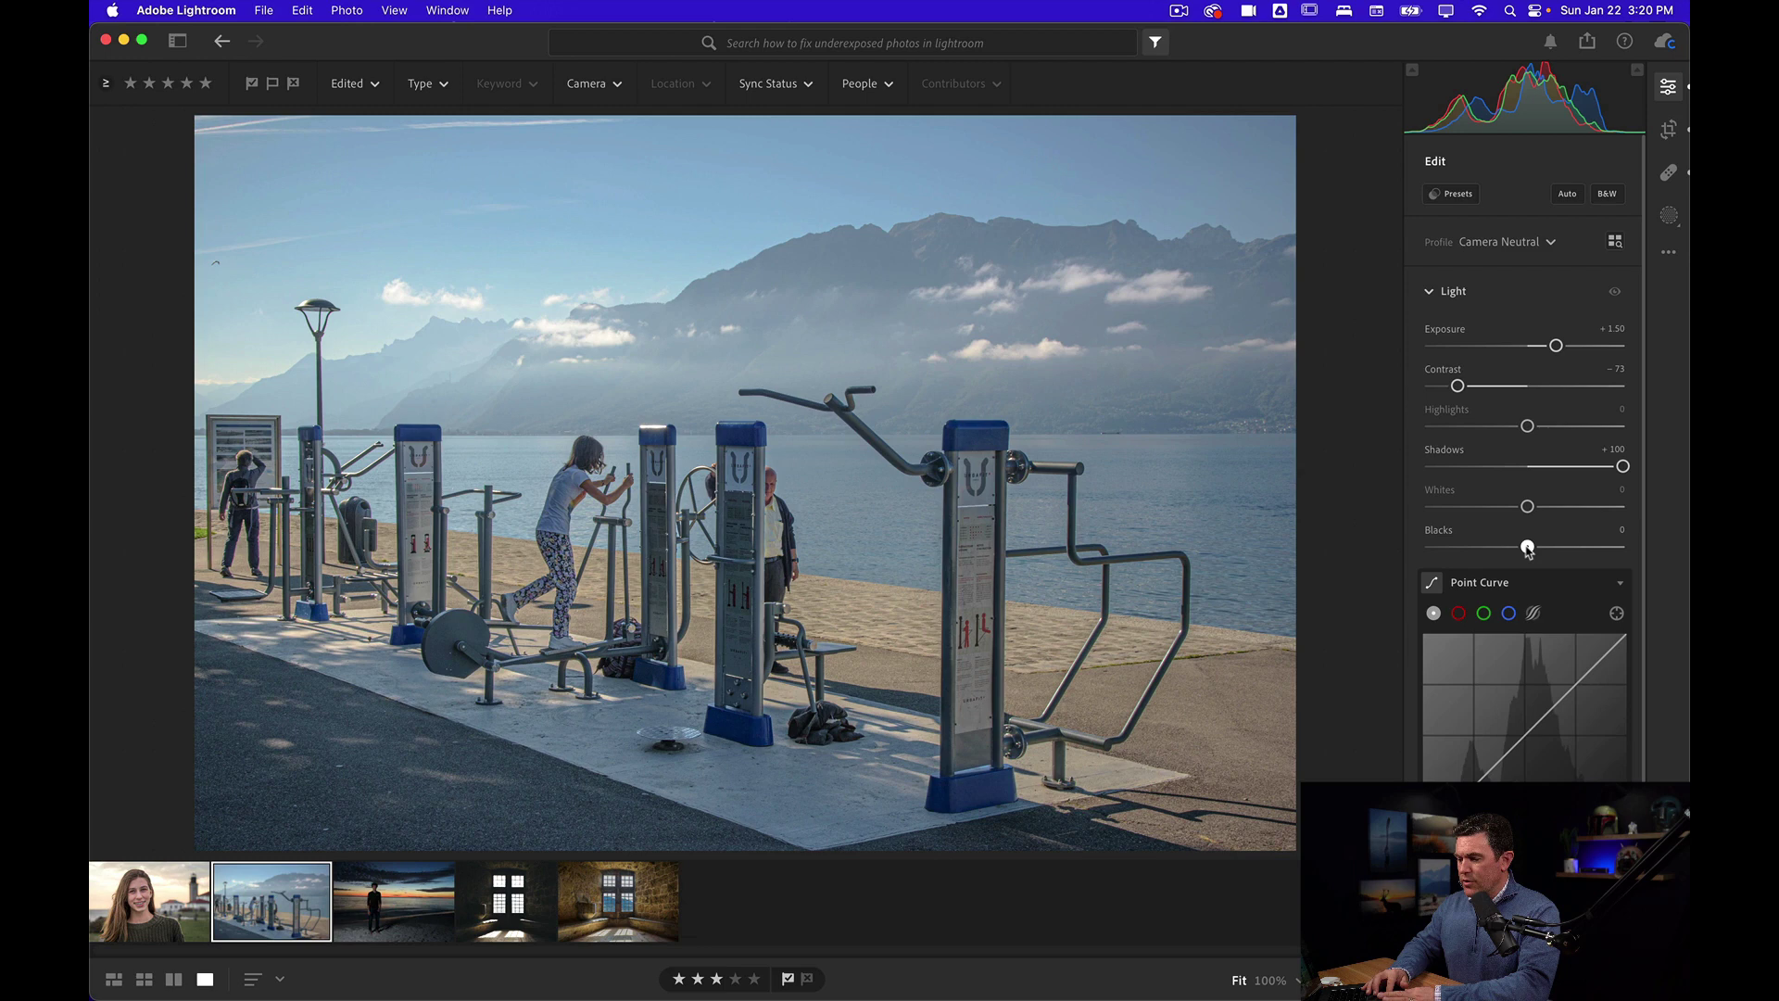
pyautogui.moveTo(1527, 548); pyautogui.dragTo(1514, 550)
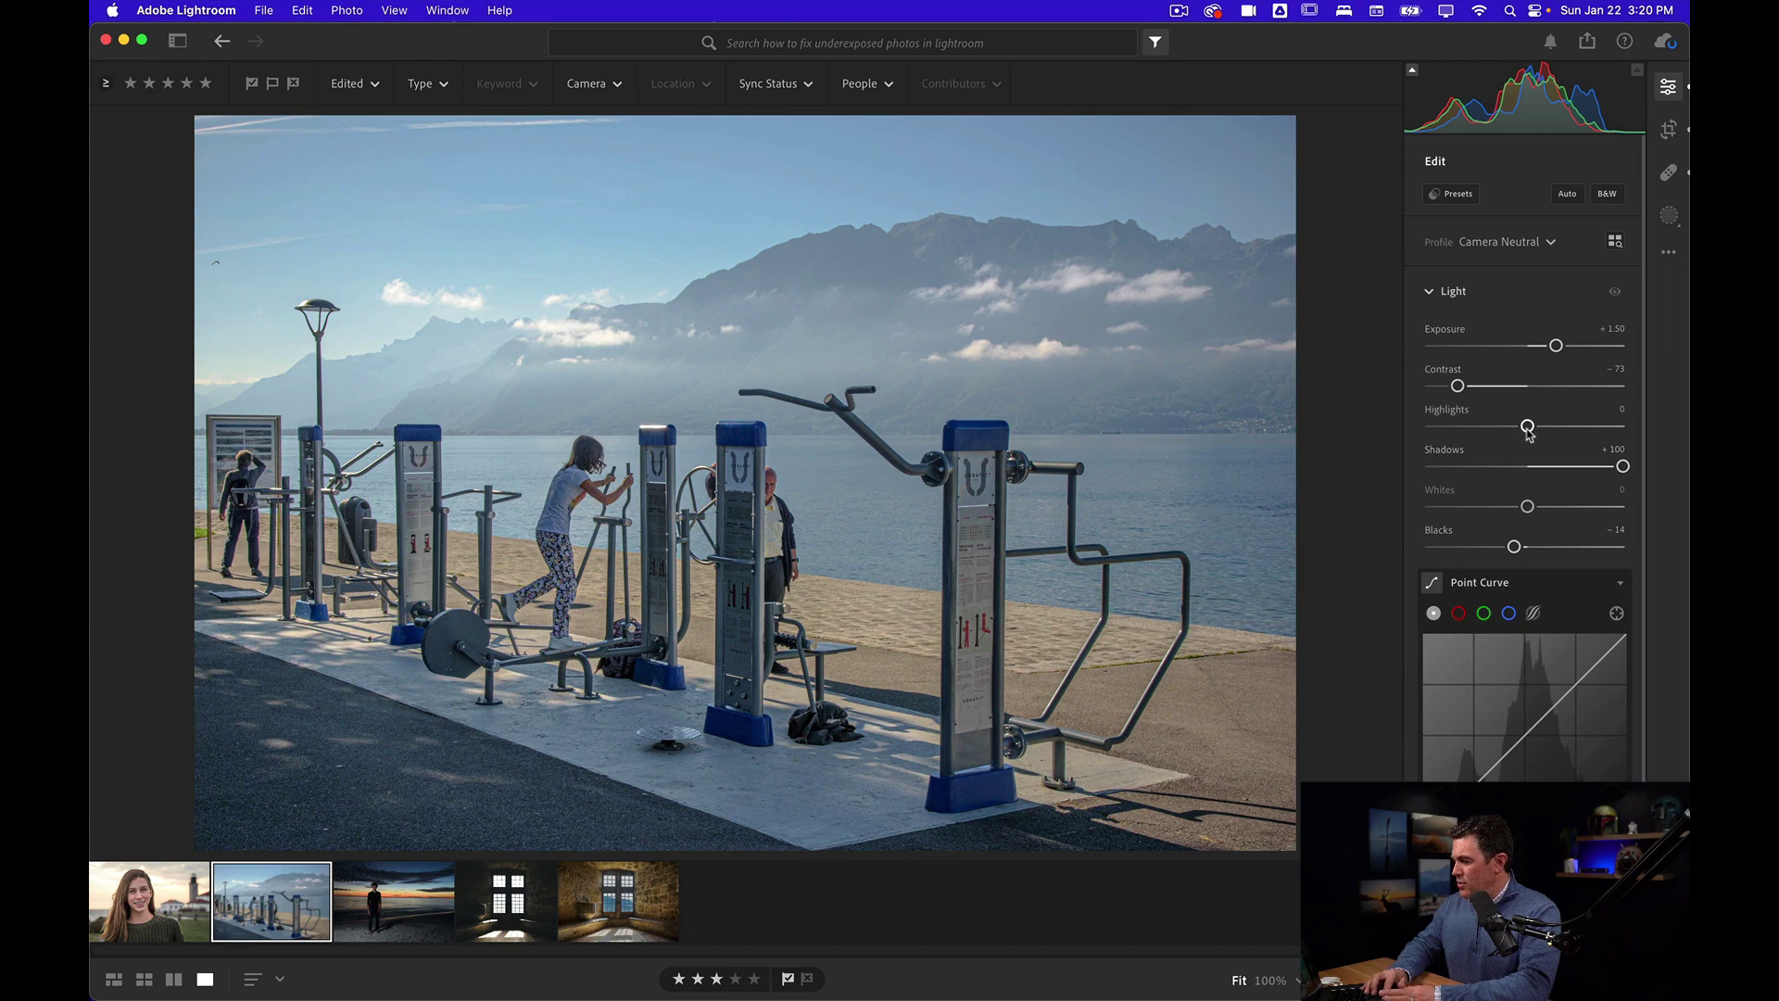
pyautogui.moveTo(1529, 434)
pyautogui.mouseDown()
pyautogui.moveTo(1483, 437)
pyautogui.moveTo(1524, 435)
pyautogui.moveTo(1501, 437)
pyautogui.mouseUp()
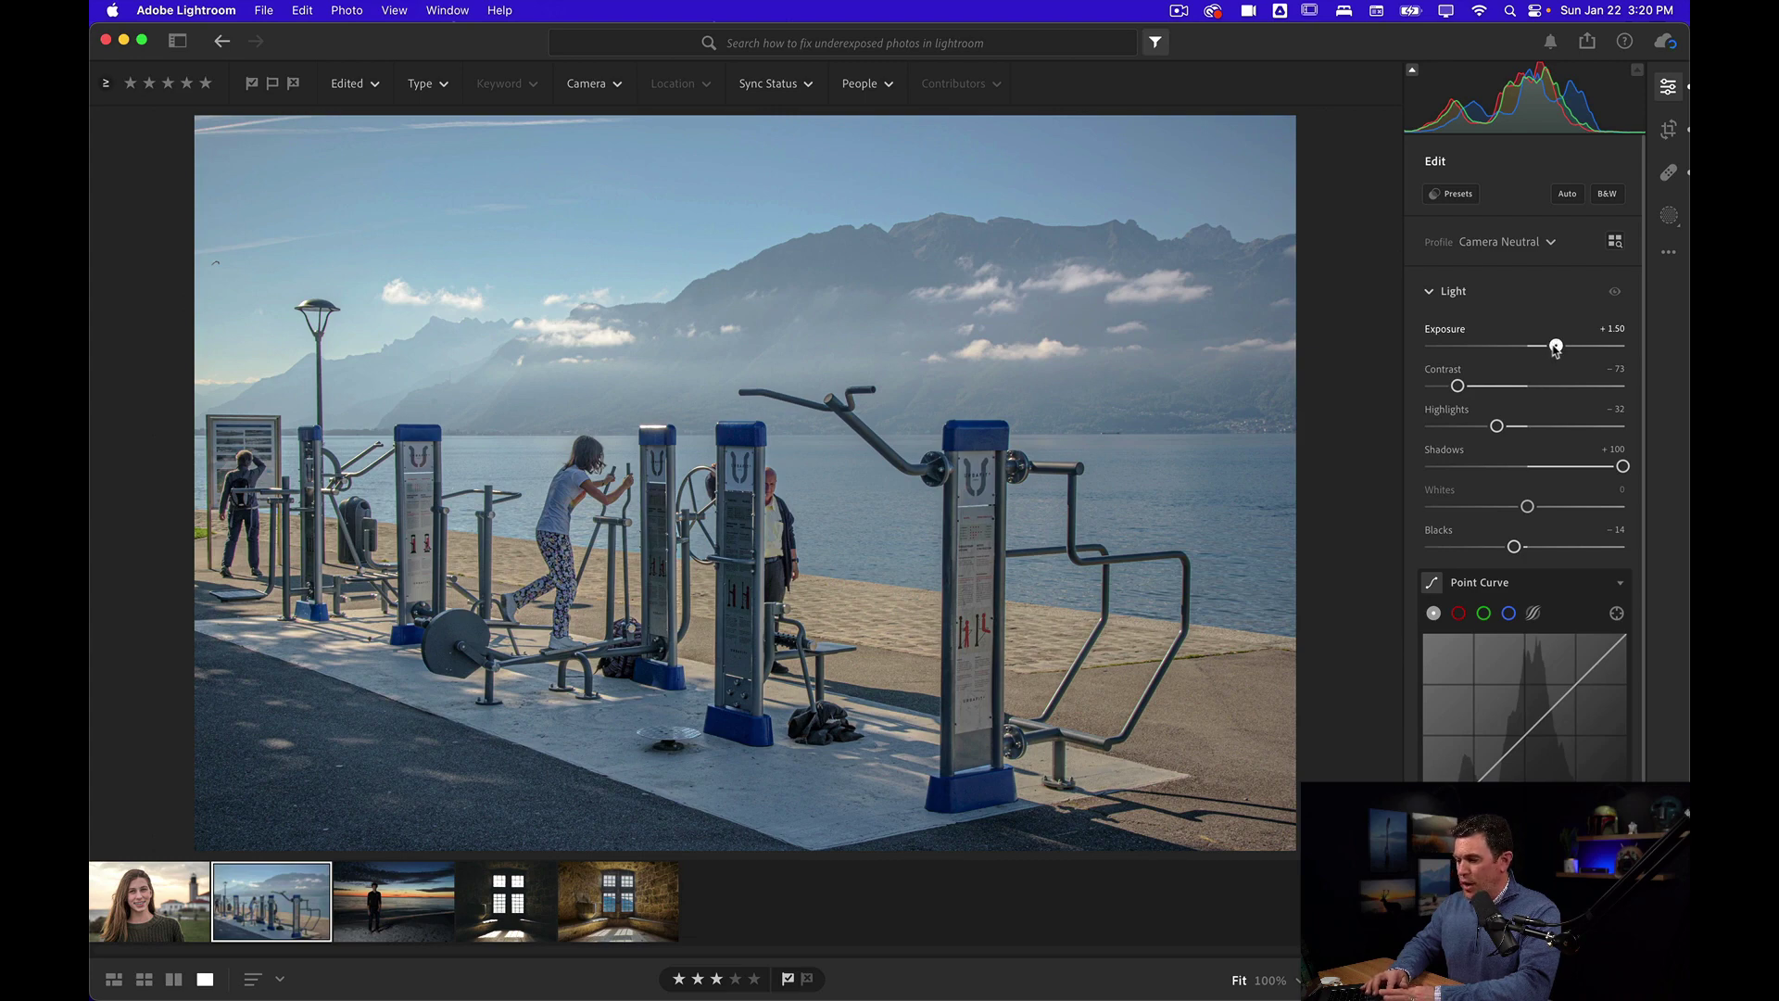
pyautogui.moveTo(1556, 347); pyautogui.dragTo(1560, 347)
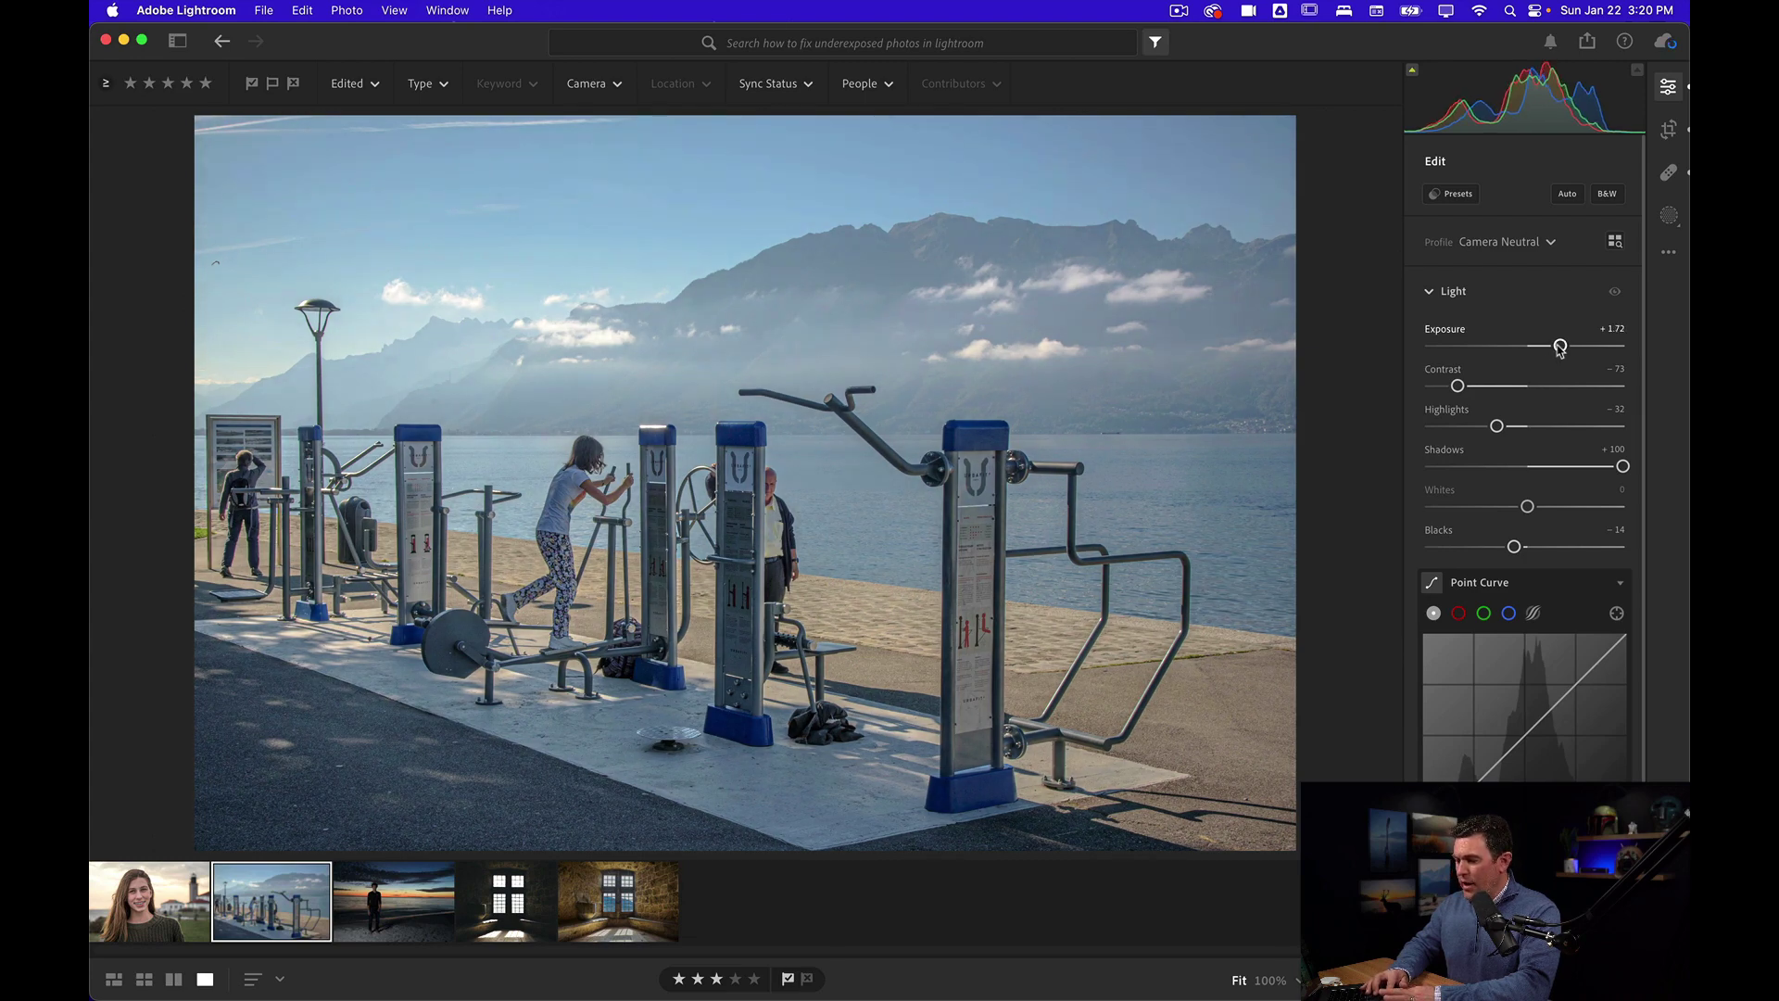
pyautogui.press('\\')
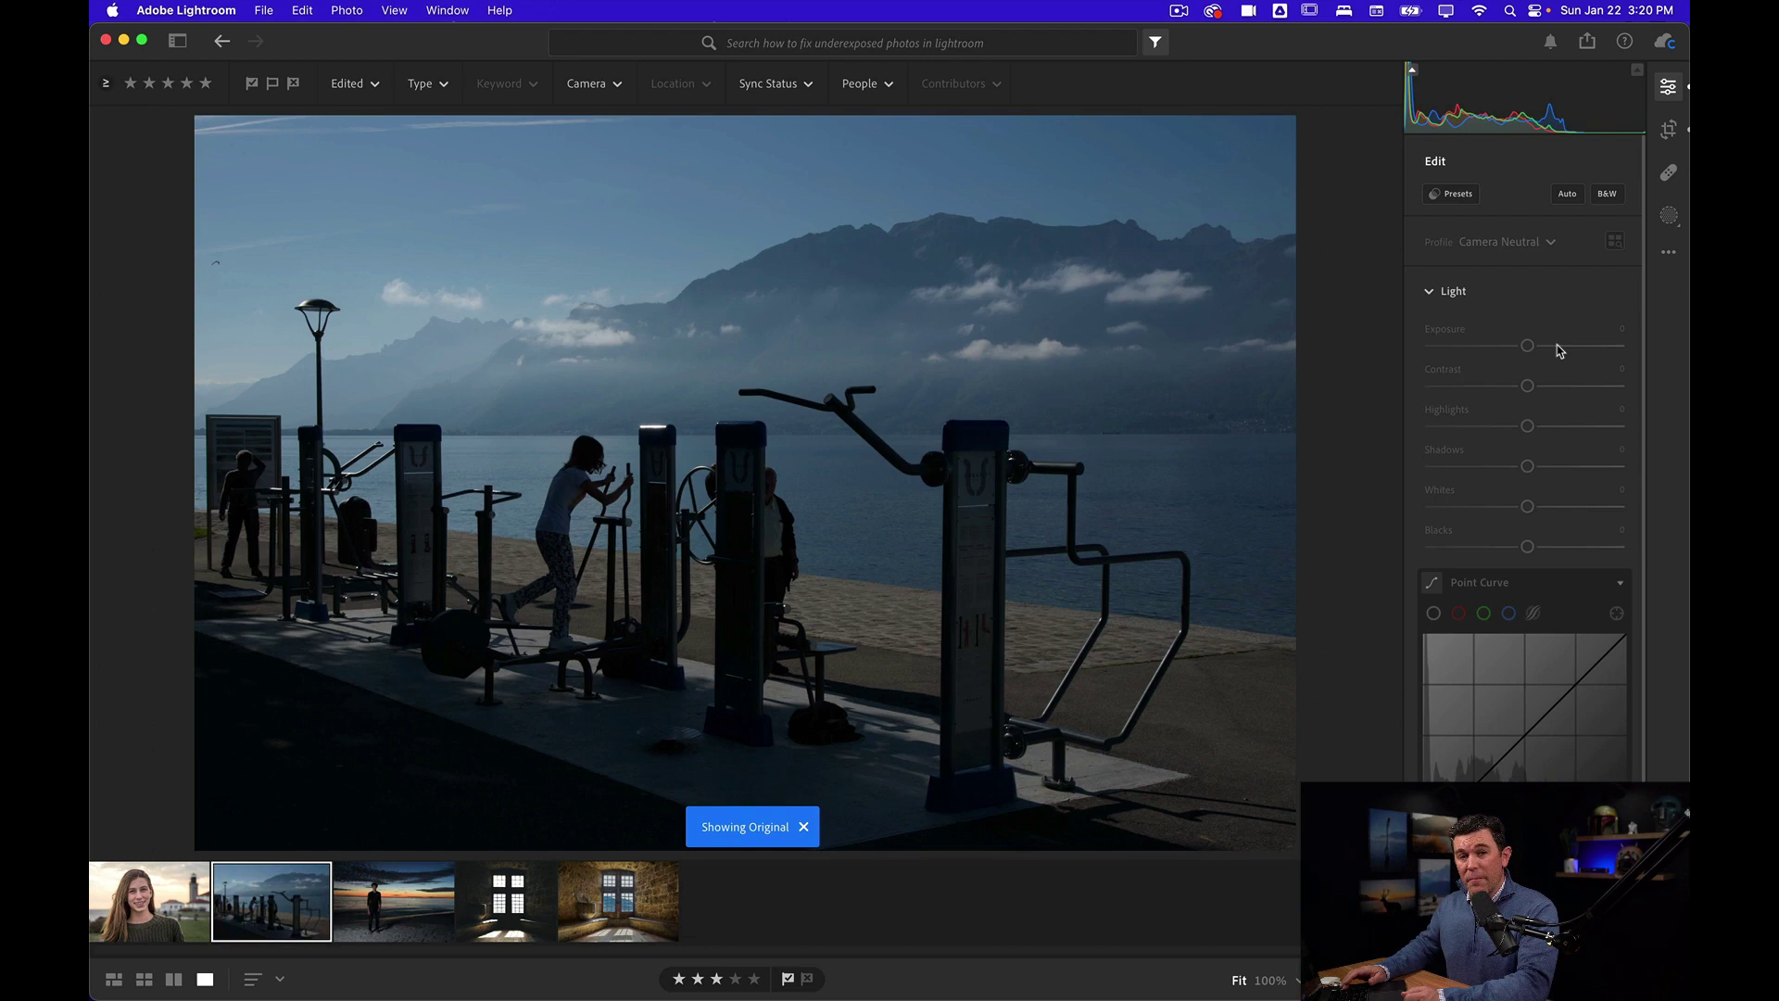
pyautogui.press('\\')
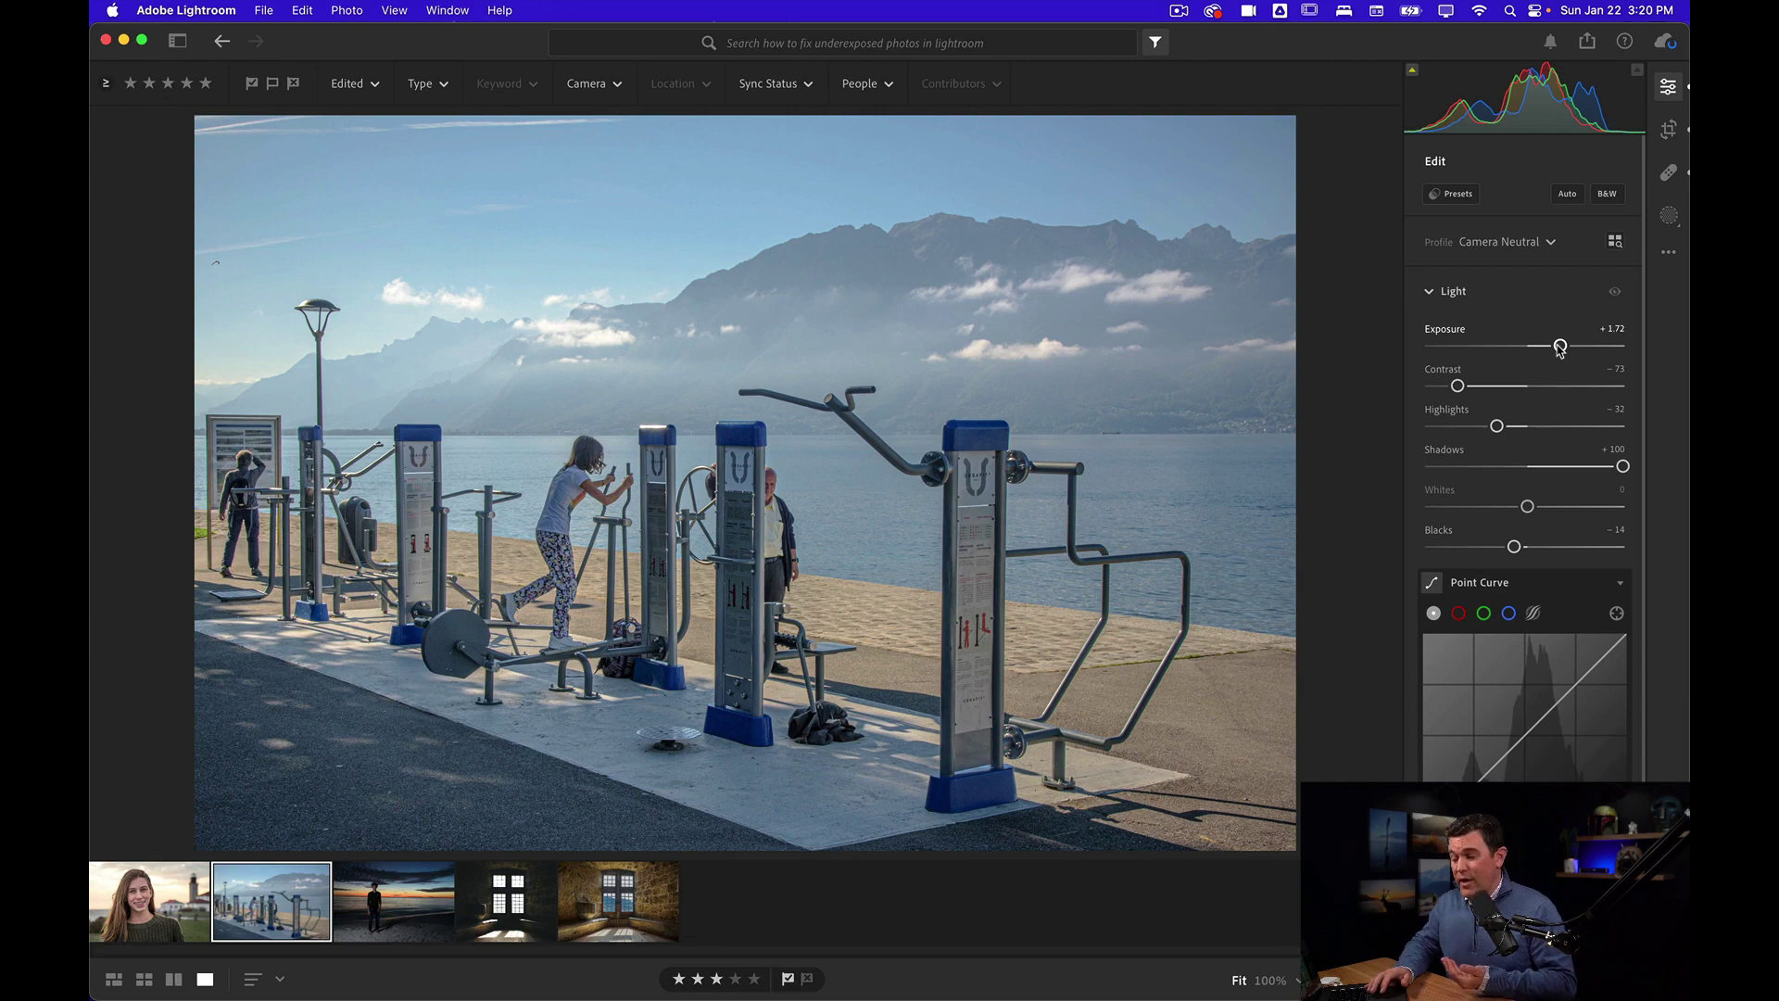
# Open the sunset beach portrait and trial Shadows and Exposure, resetting both to 0
pyautogui.click(423, 901)
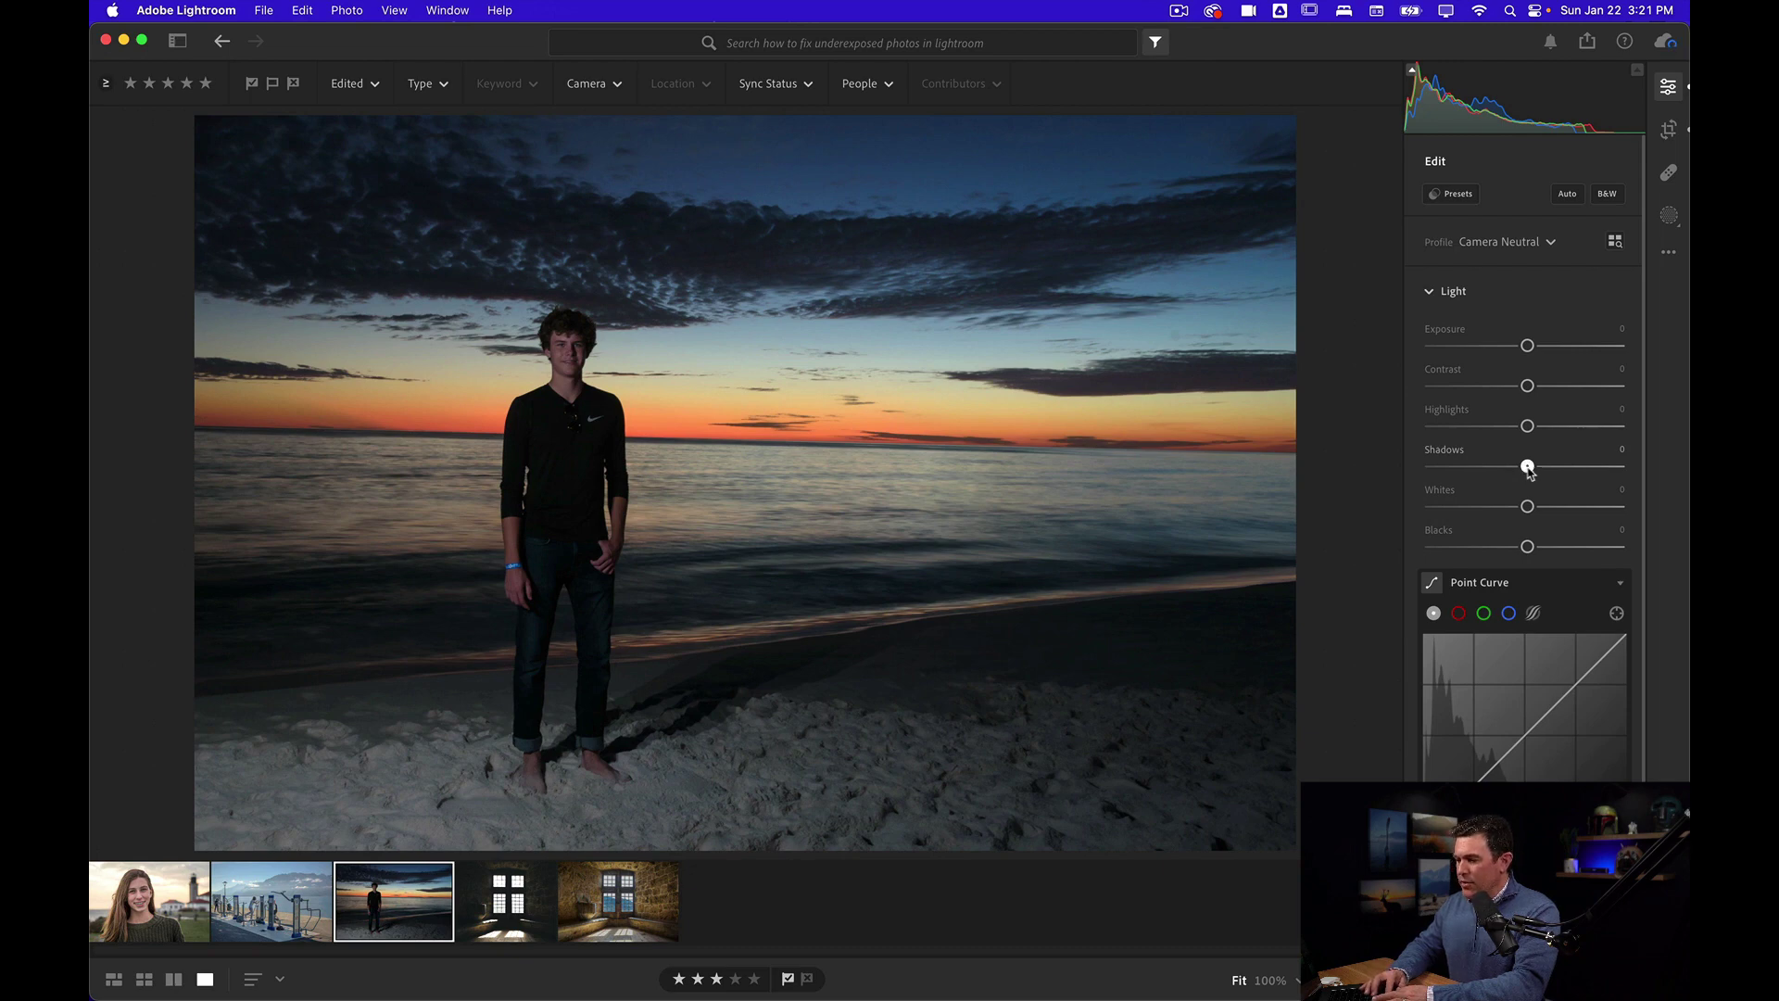
pyautogui.moveTo(1530, 471); pyautogui.dragTo(1614, 470)
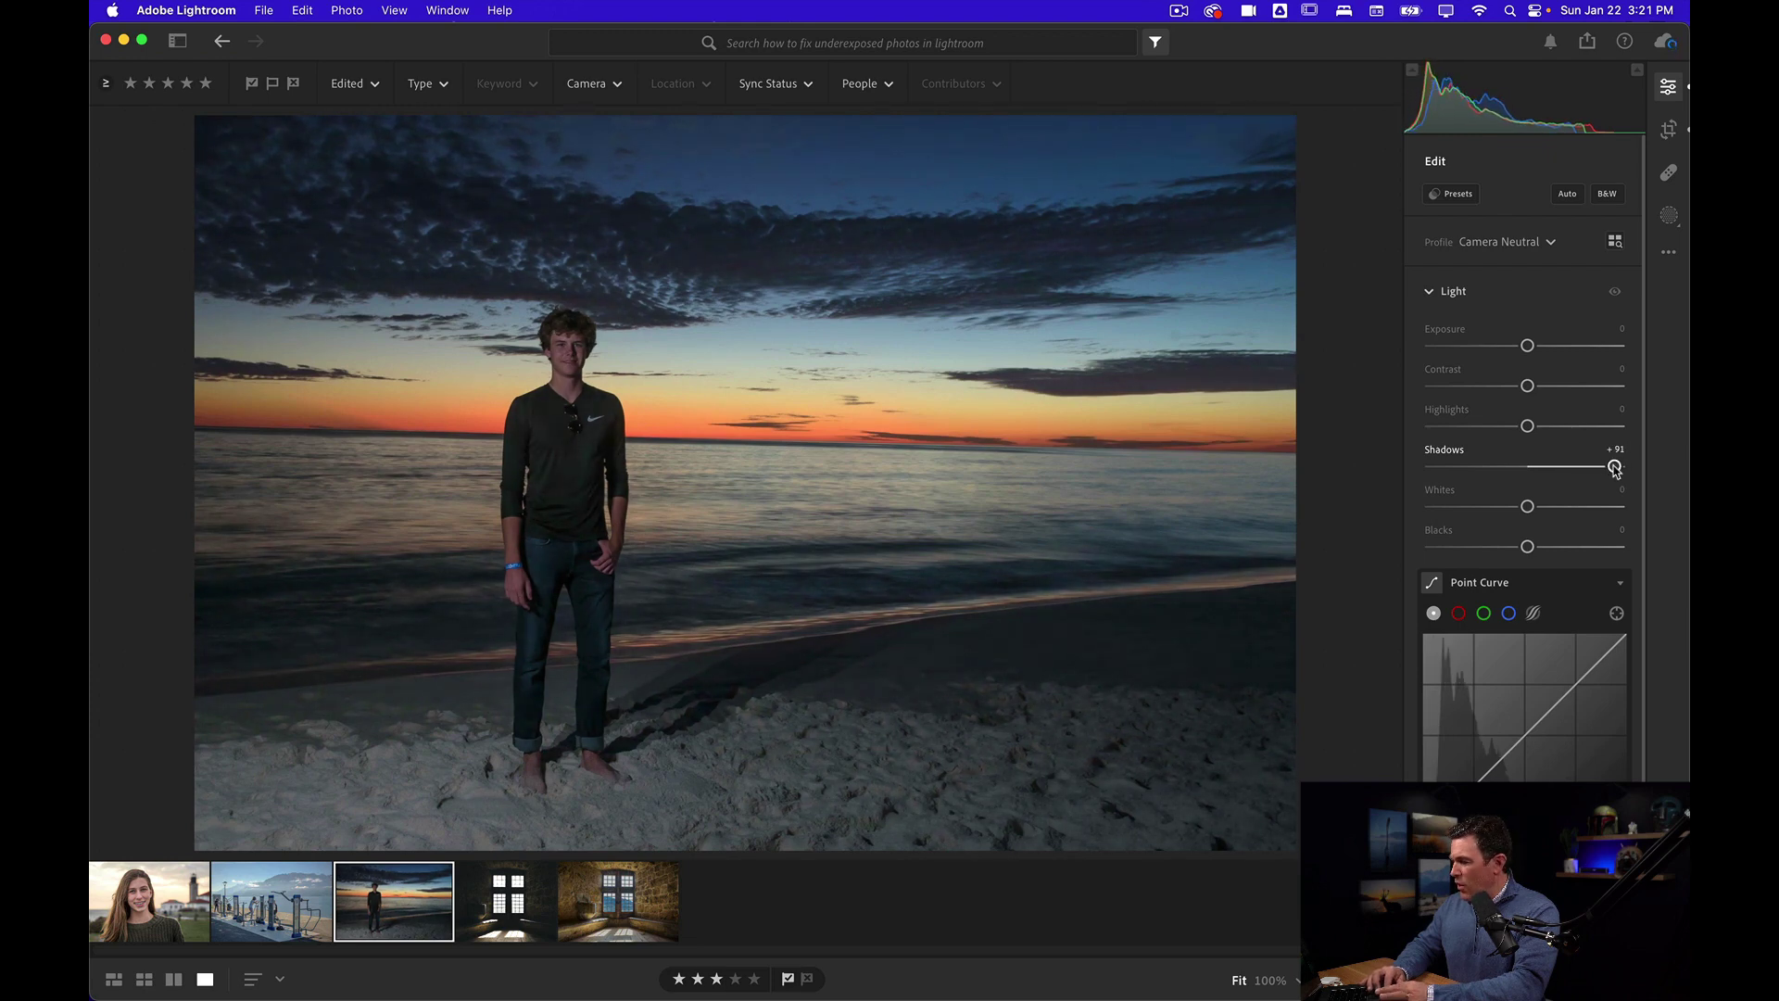
pyautogui.doubleClick(1614, 468)
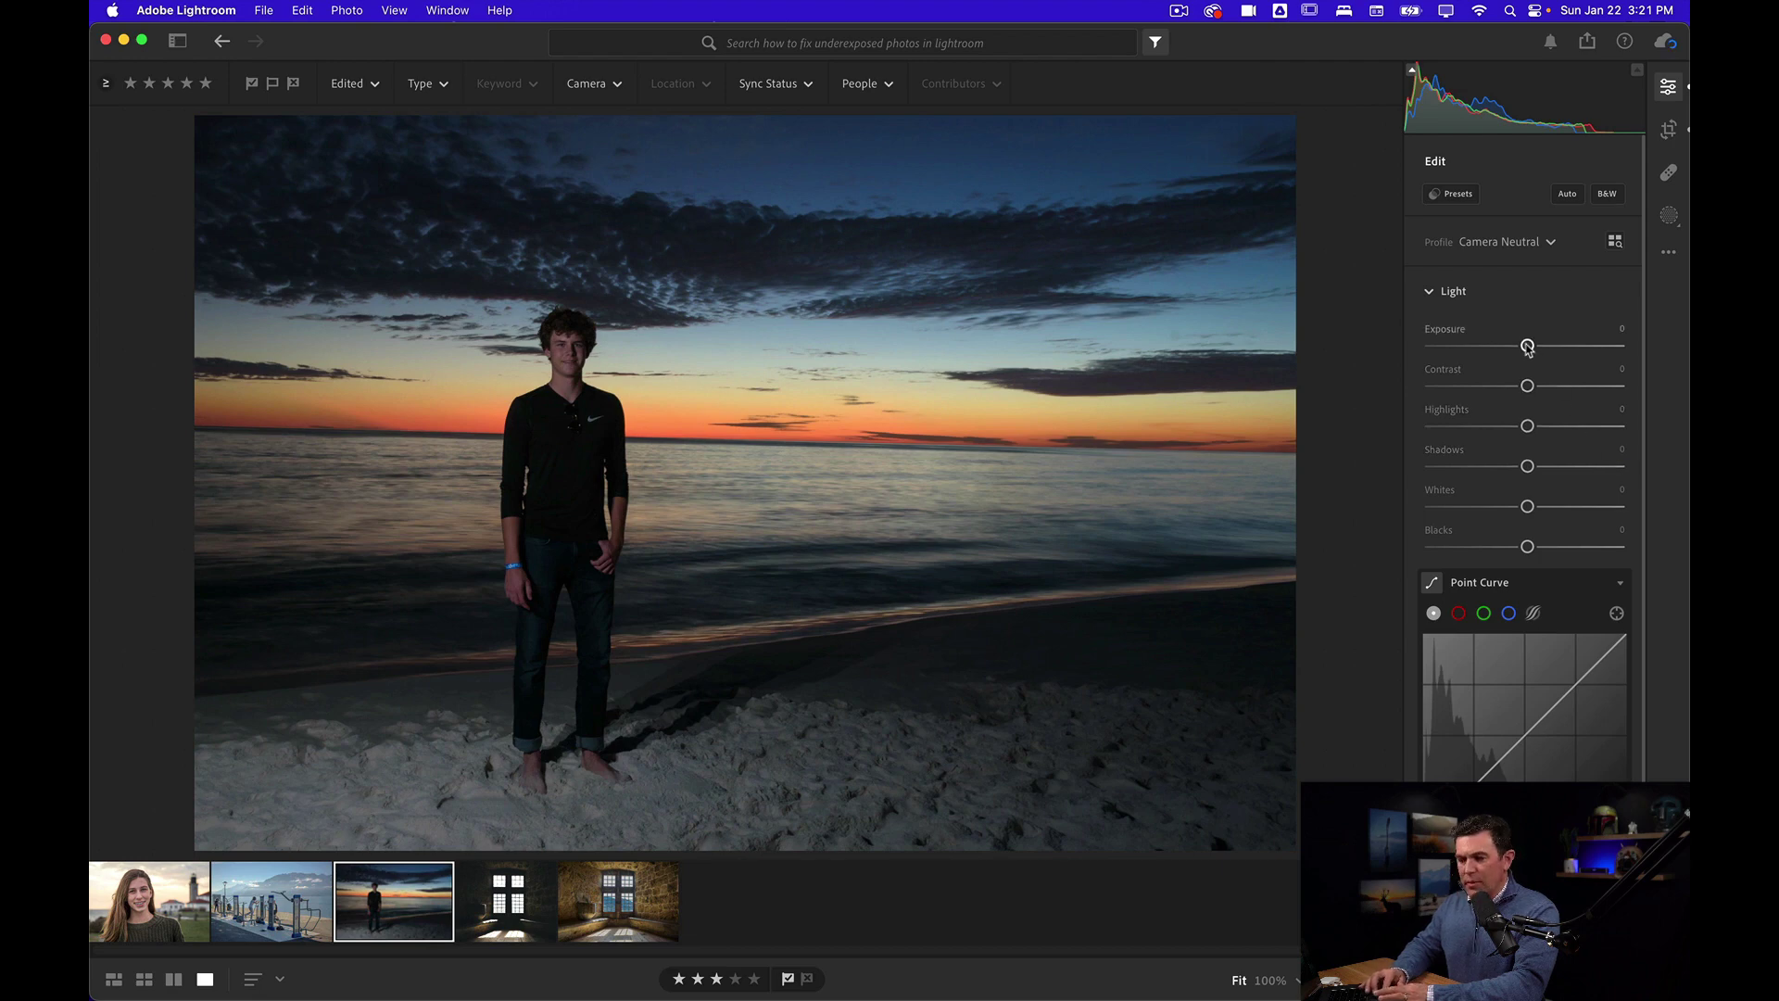
pyautogui.moveTo(1528, 348); pyautogui.dragTo(1546, 348)
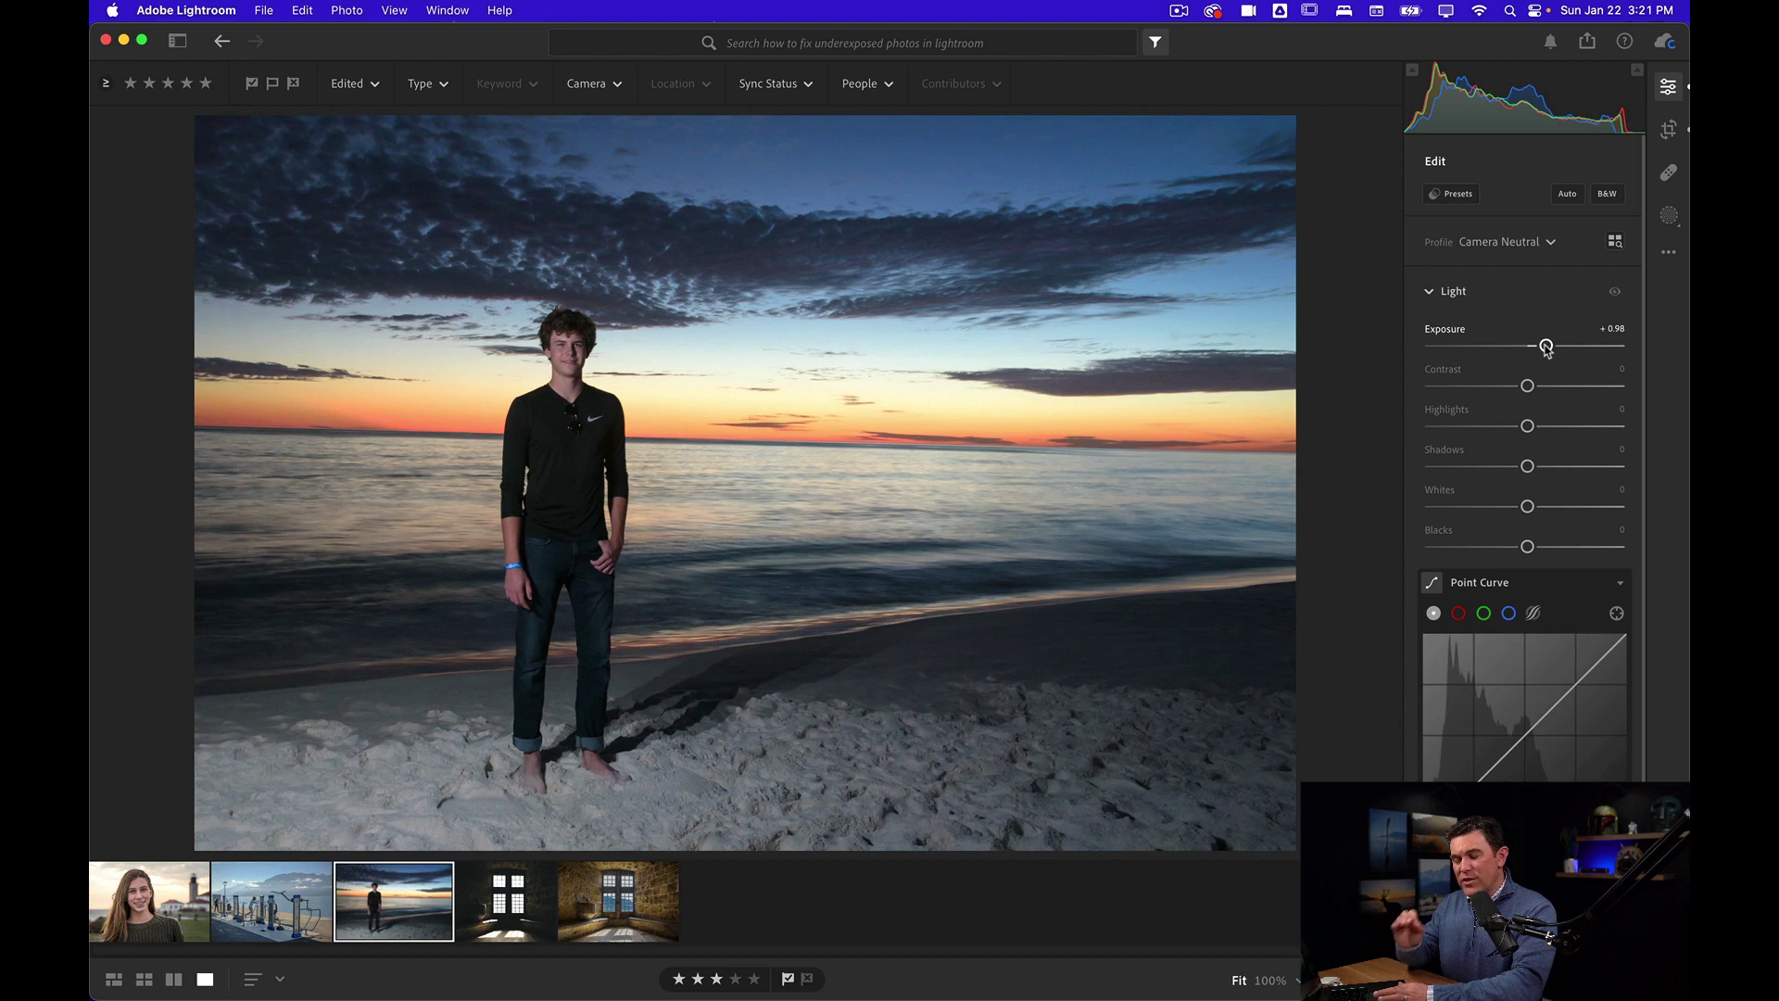
pyautogui.doubleClick(1546, 347)
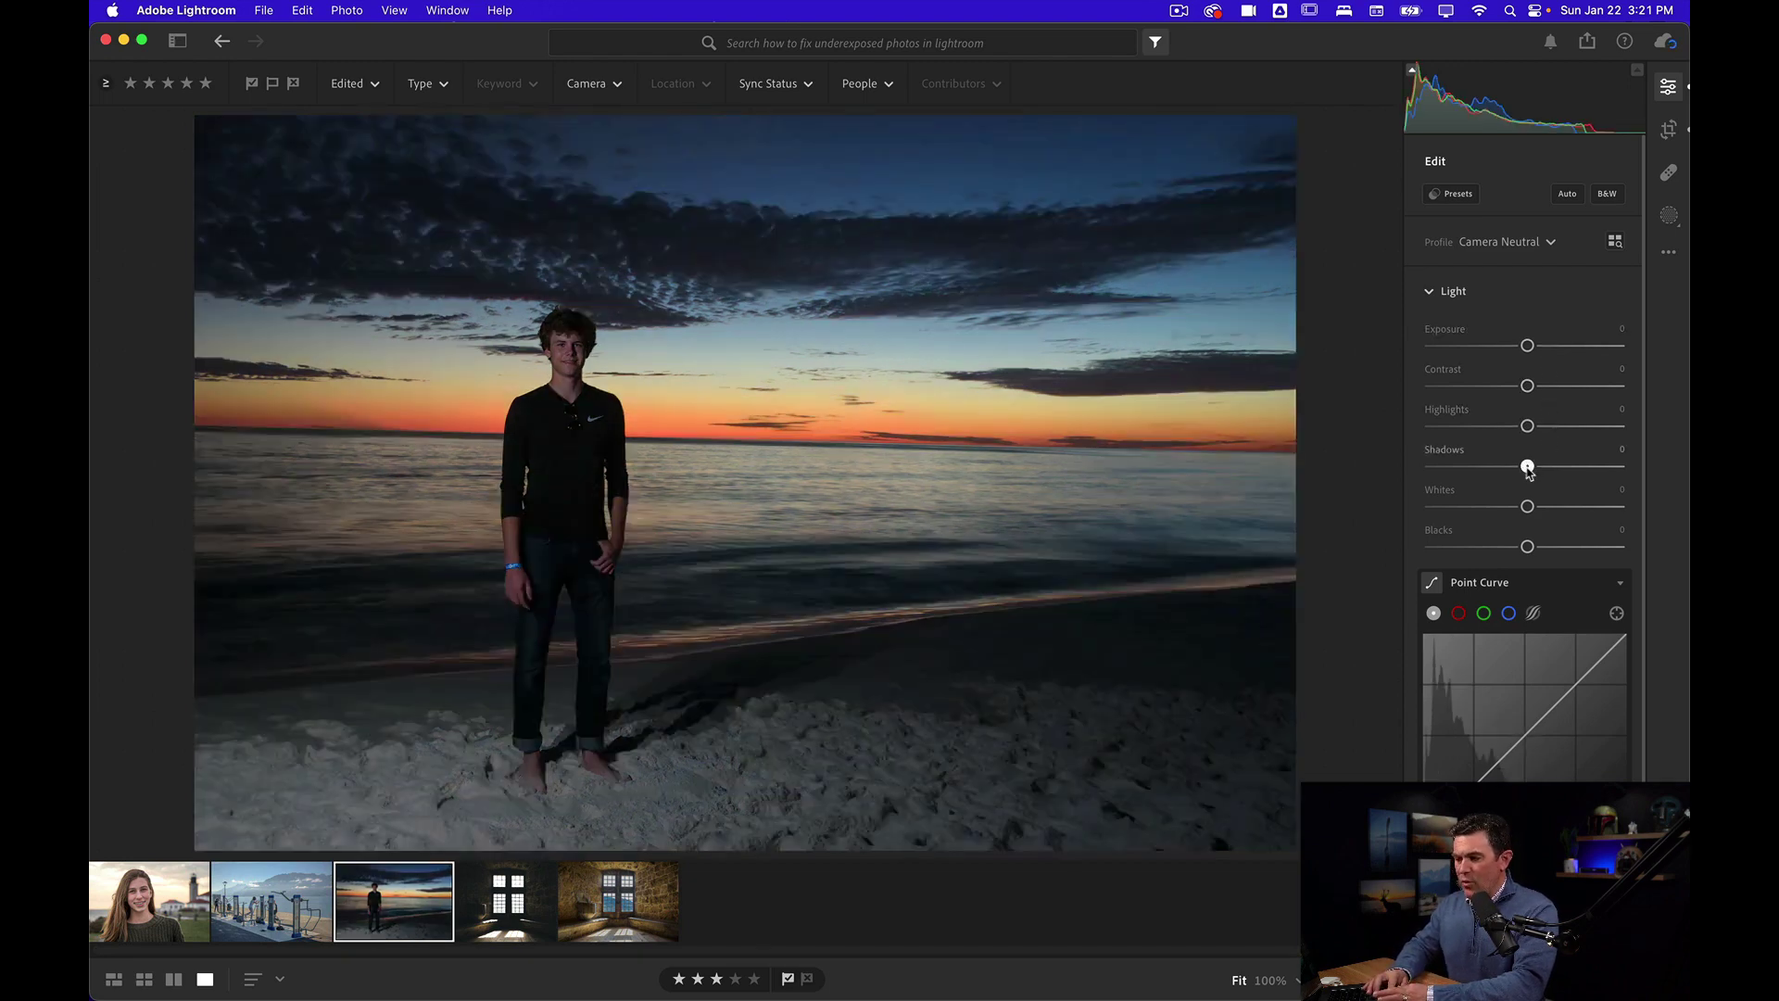
# Set Shadows +52, Exposure +0.10 and Whites +3, then show the mask-creation options
pyautogui.moveTo(1527, 469); pyautogui.dragTo(1580, 477)
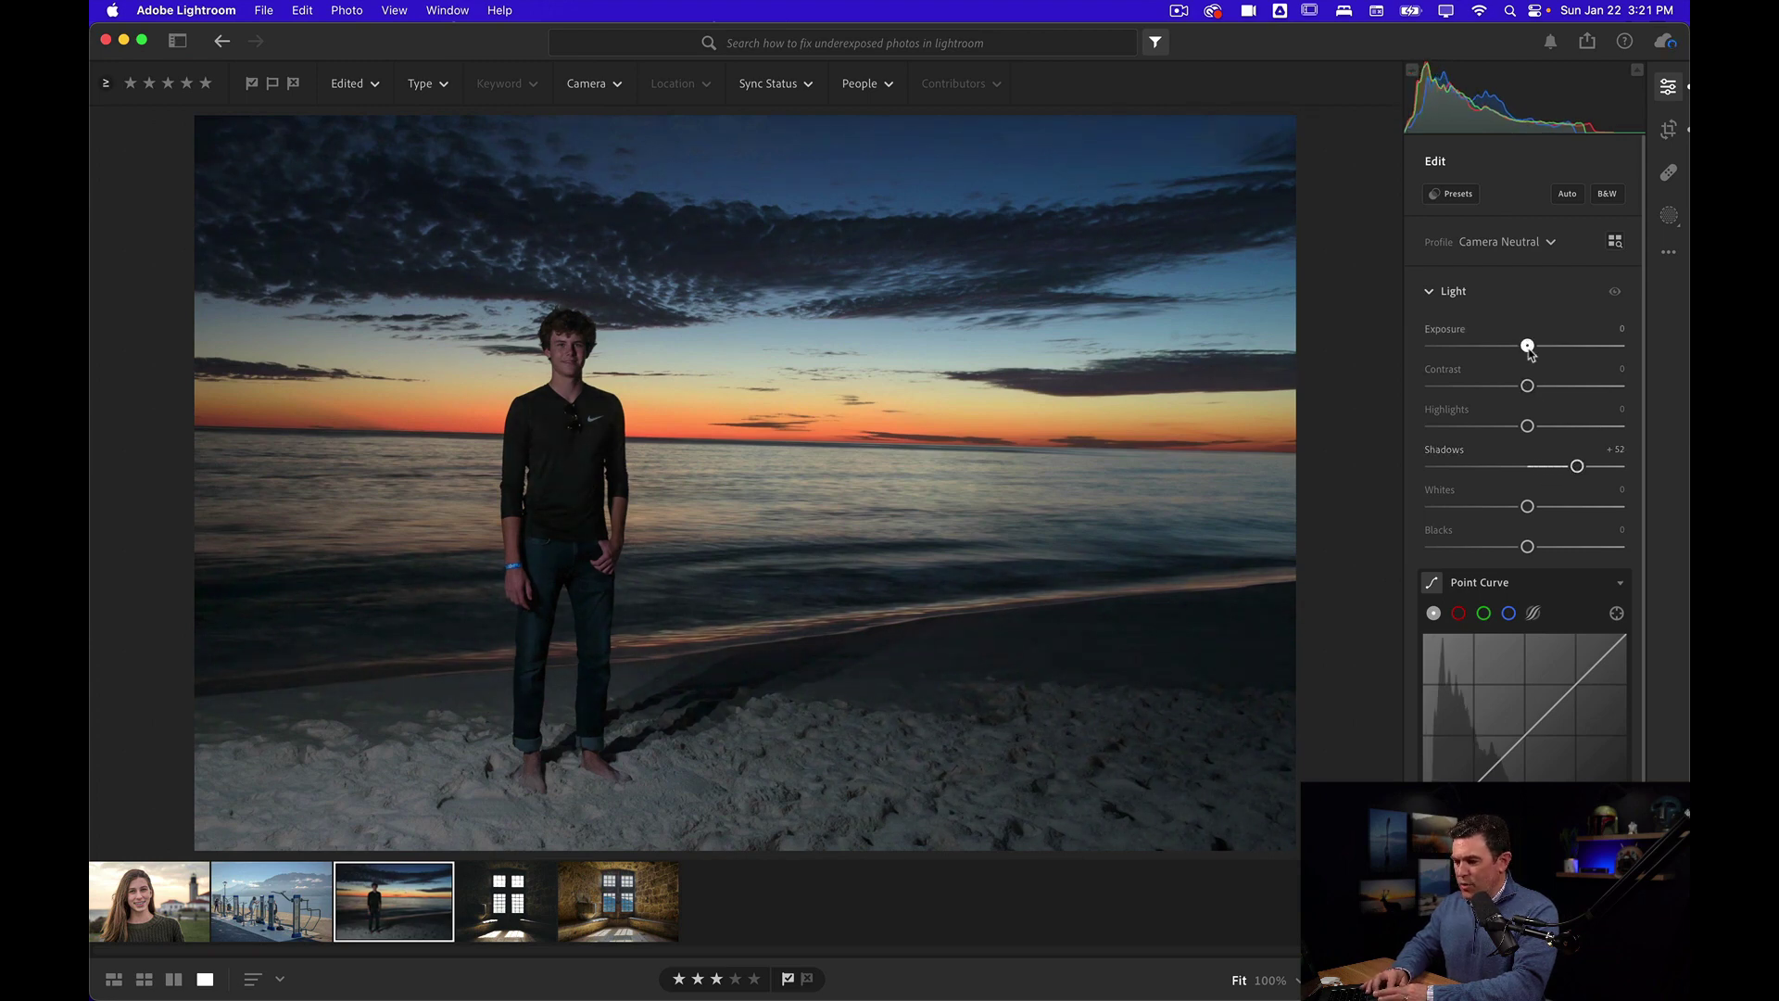
pyautogui.moveTo(1528, 350); pyautogui.dragTo(1530, 353)
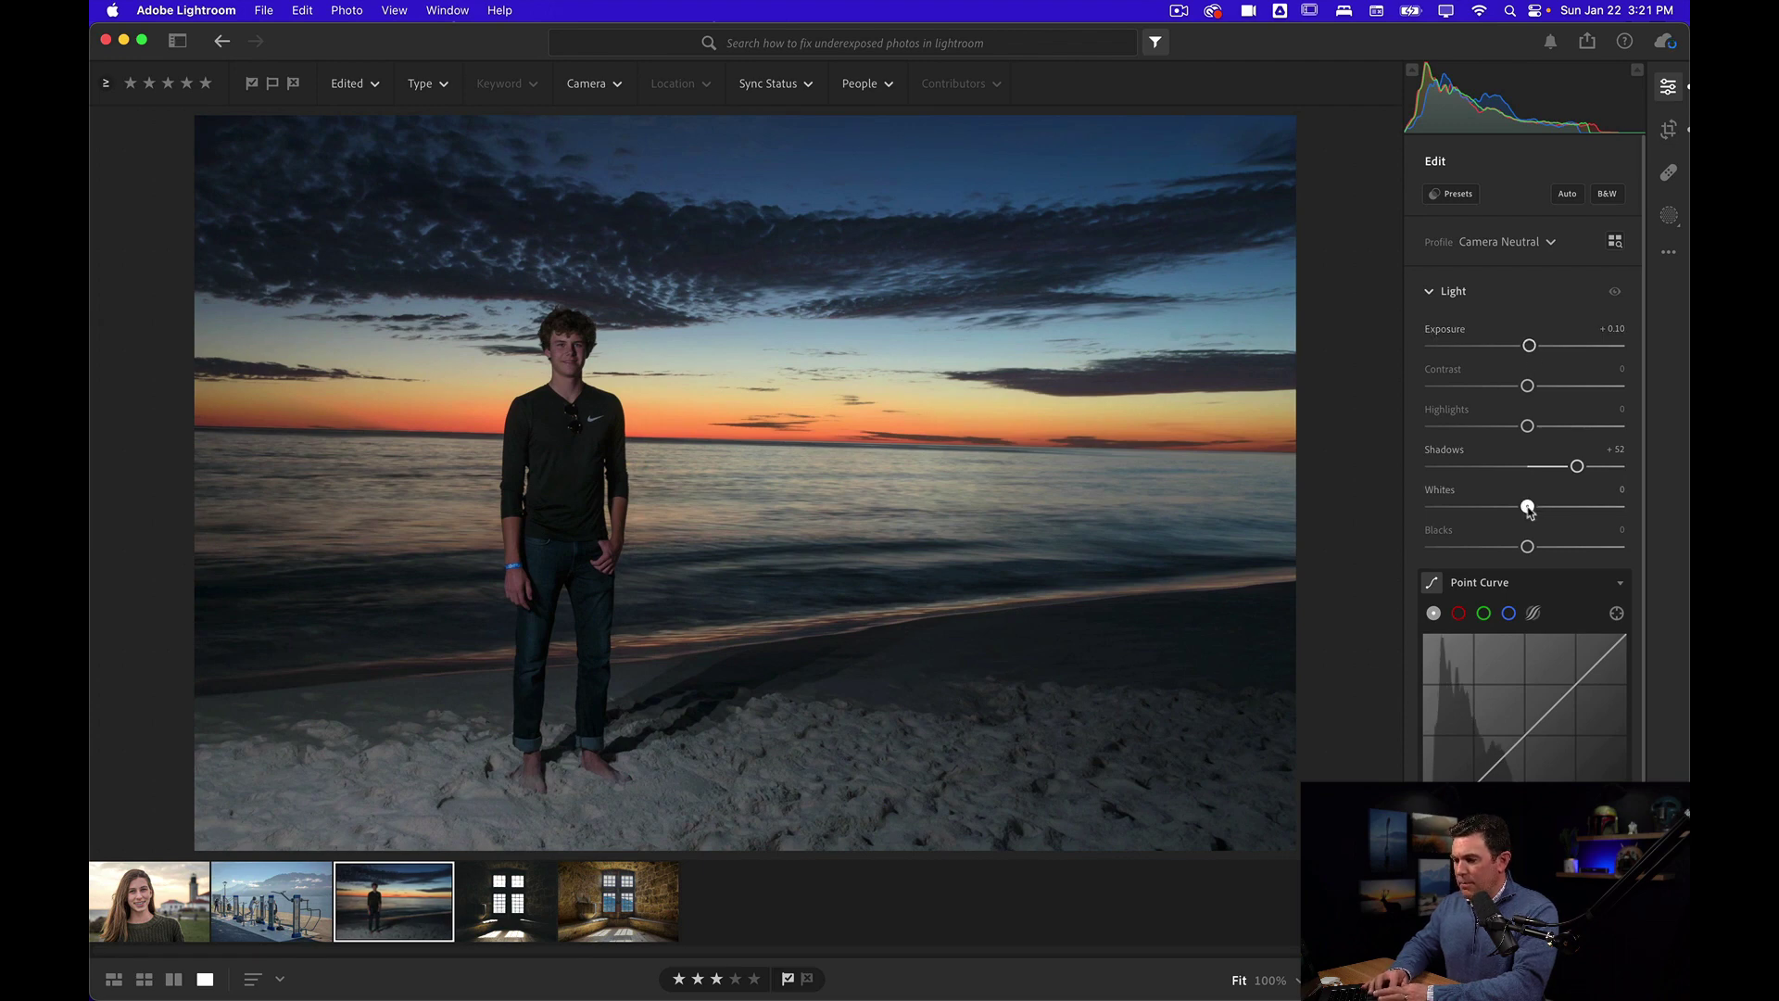
pyautogui.moveTo(1530, 511); pyautogui.dragTo(1533, 512)
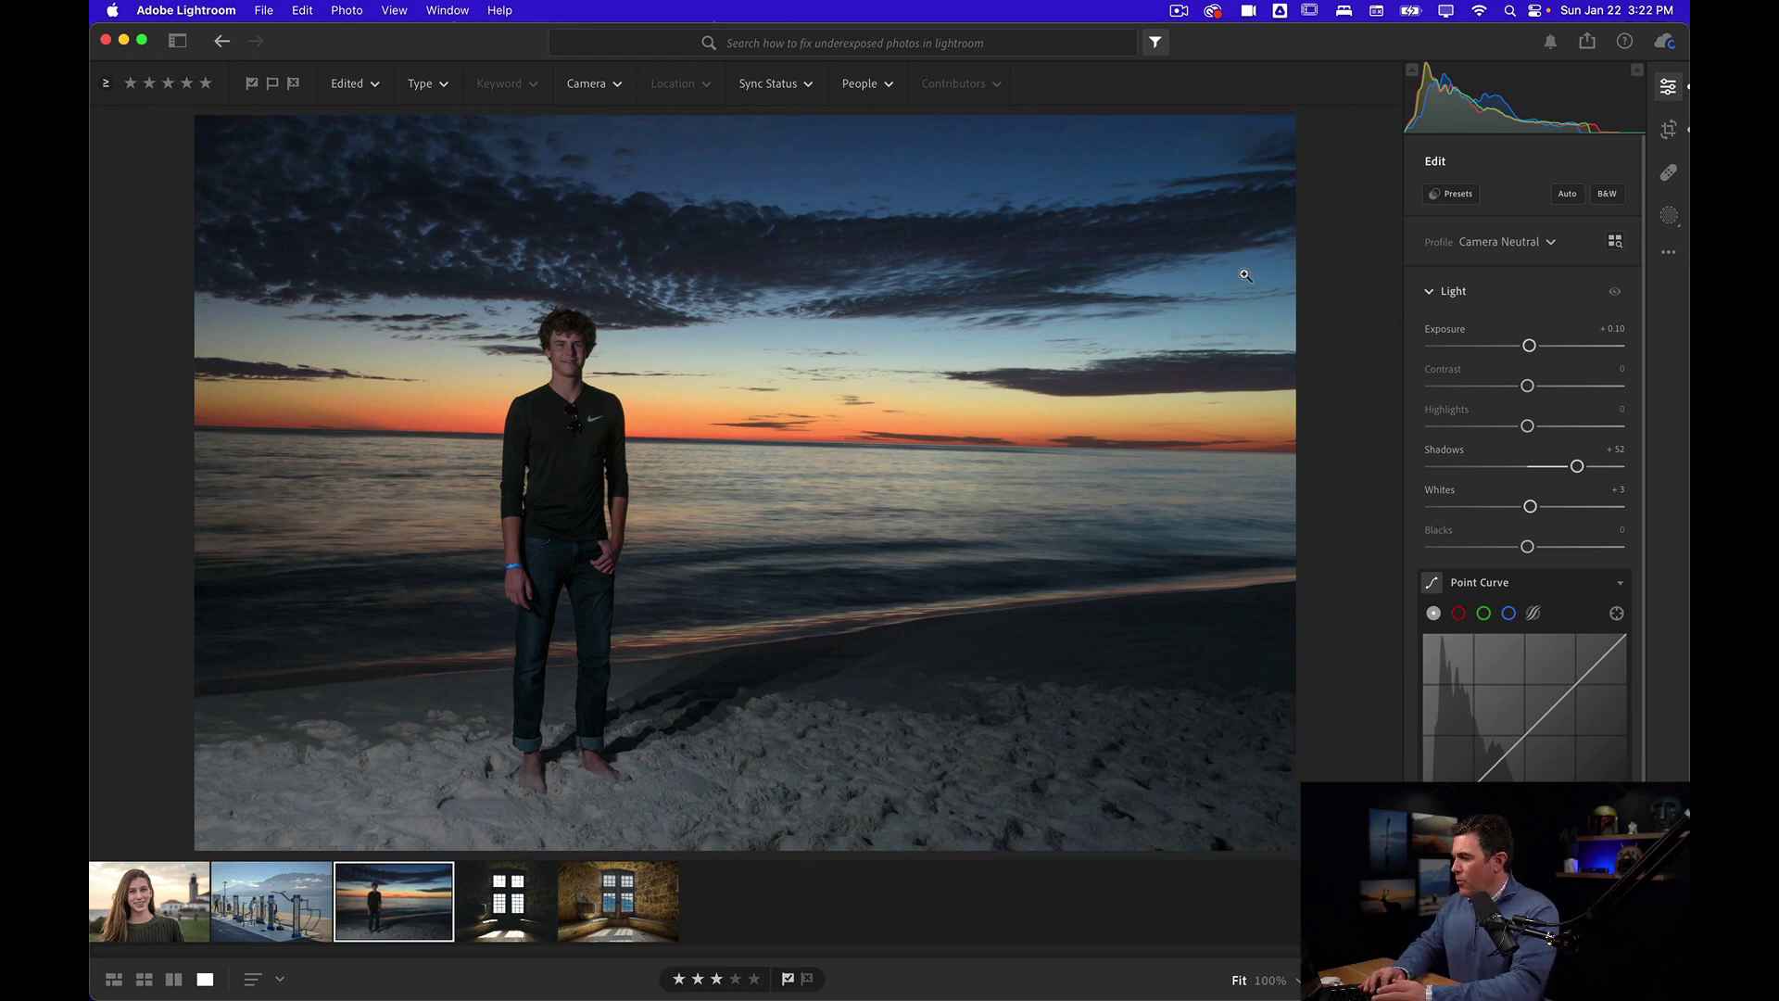
pyautogui.click(1669, 219)
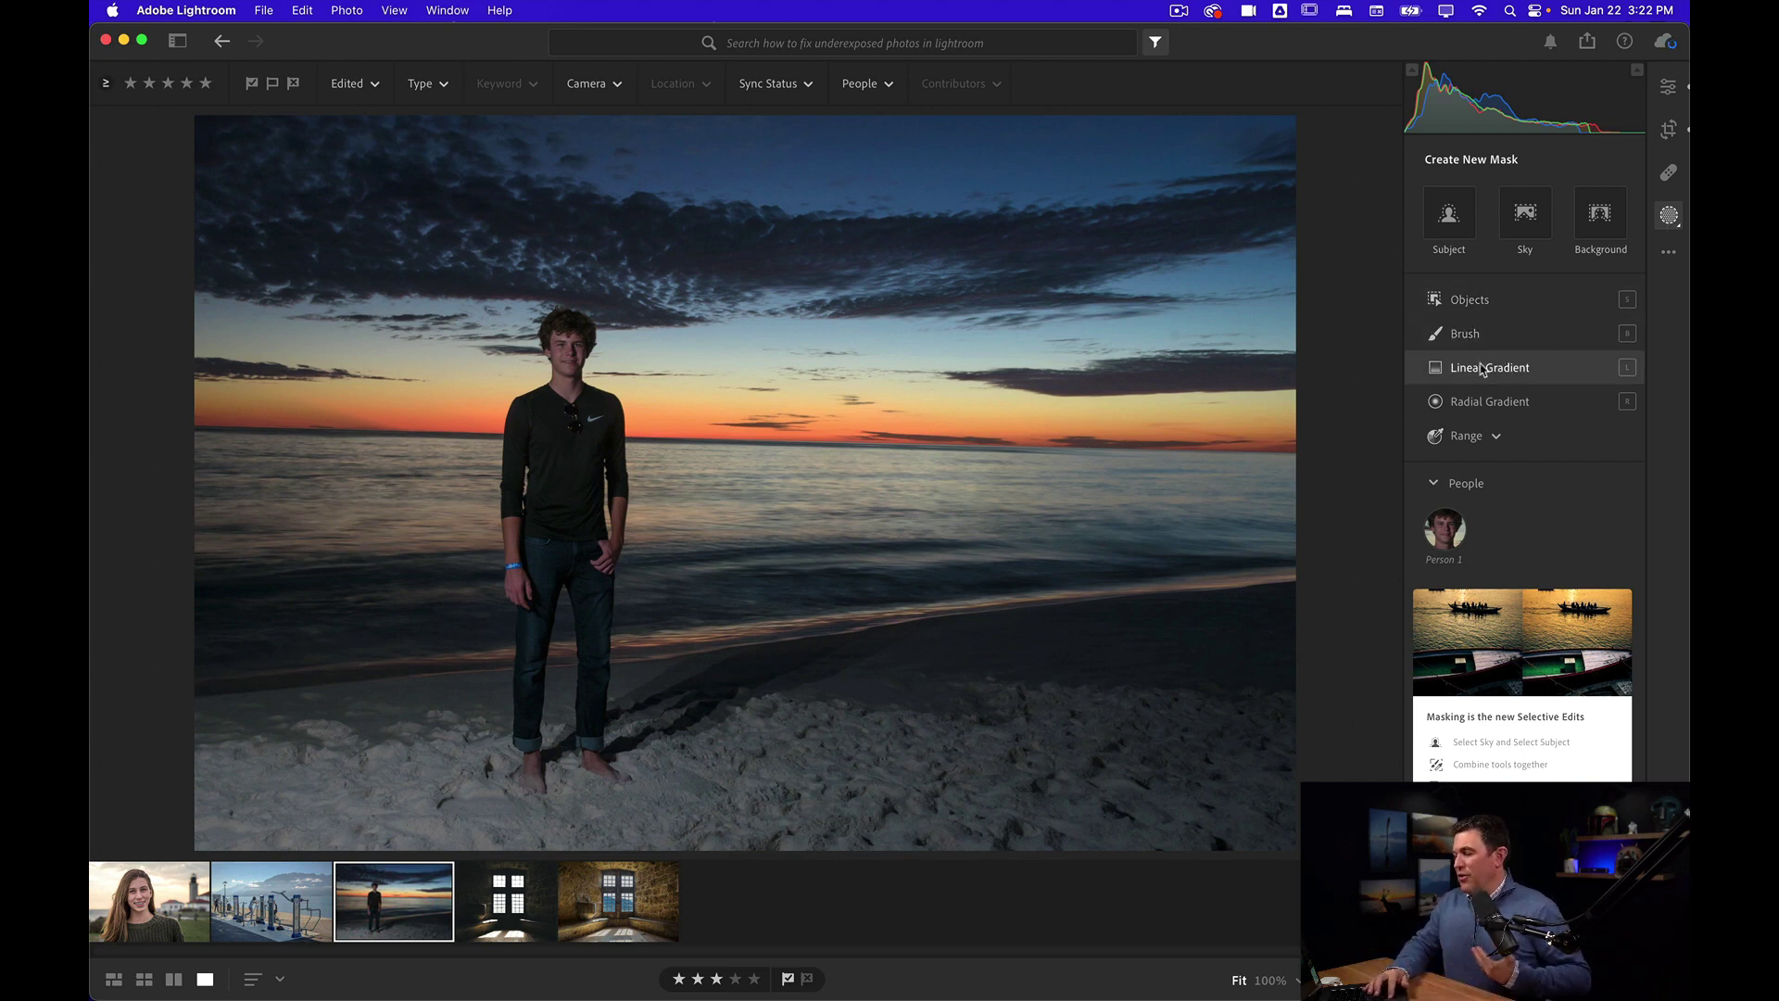
pyautogui.moveTo(1482, 369)
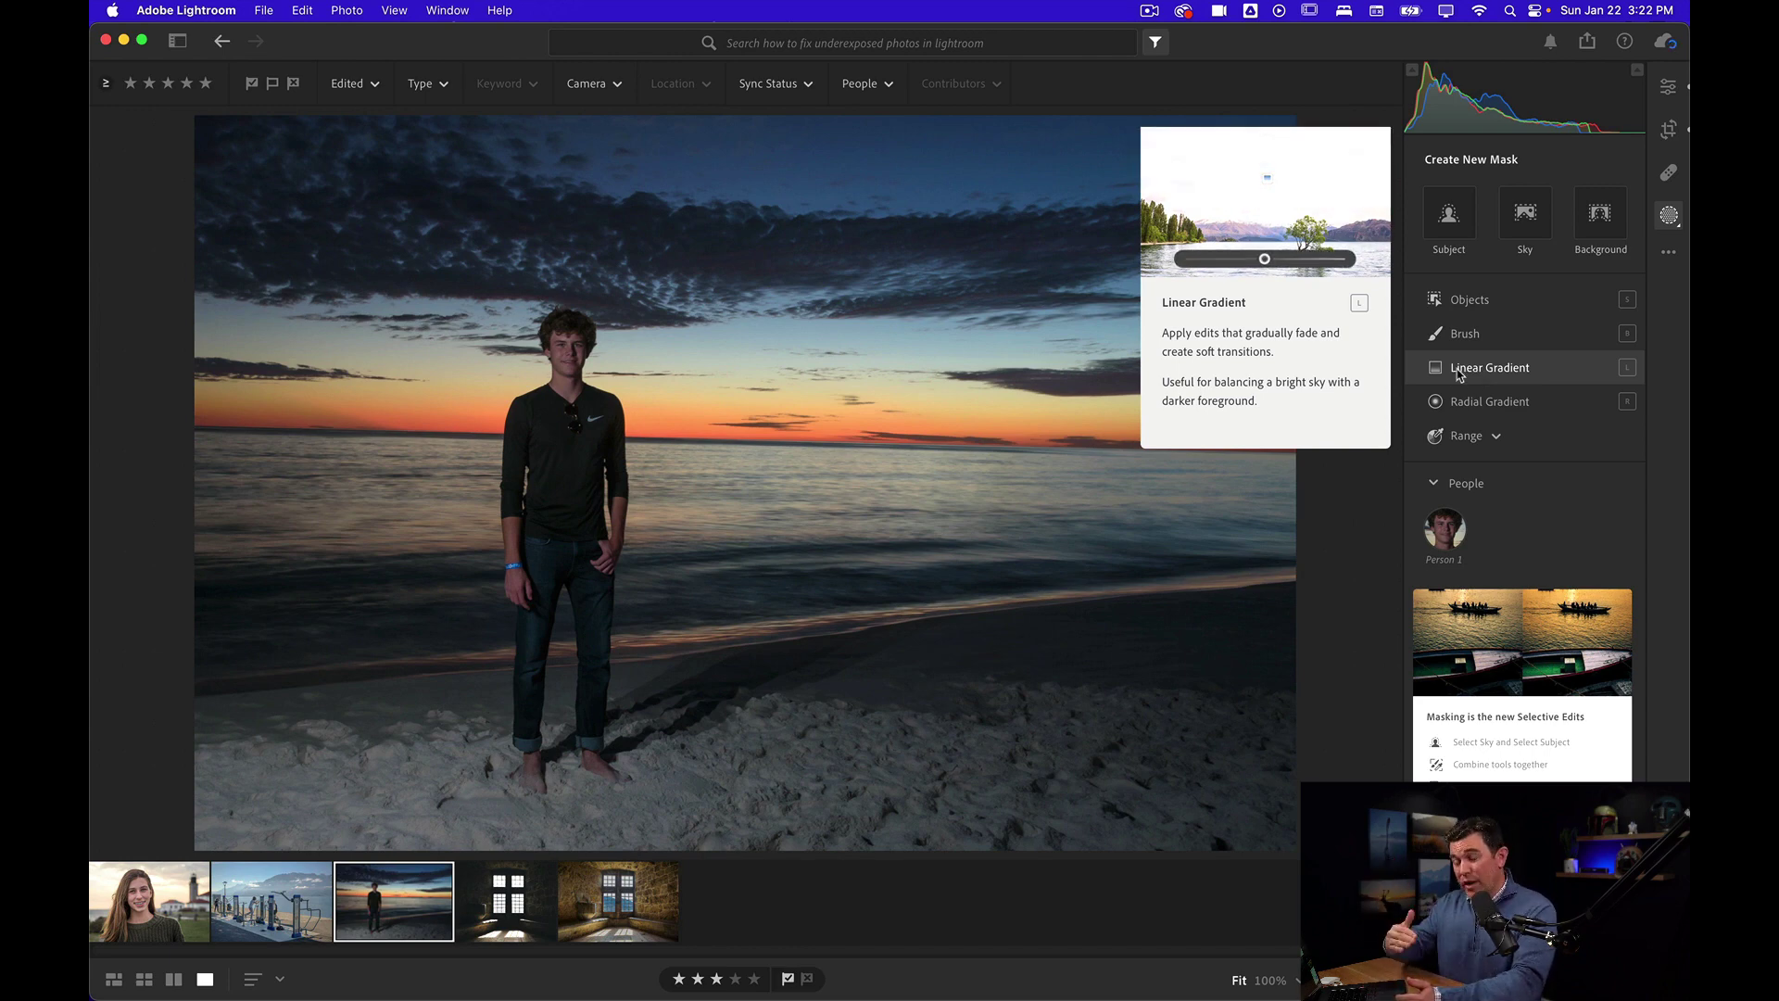
pyautogui.moveTo(1464, 411)
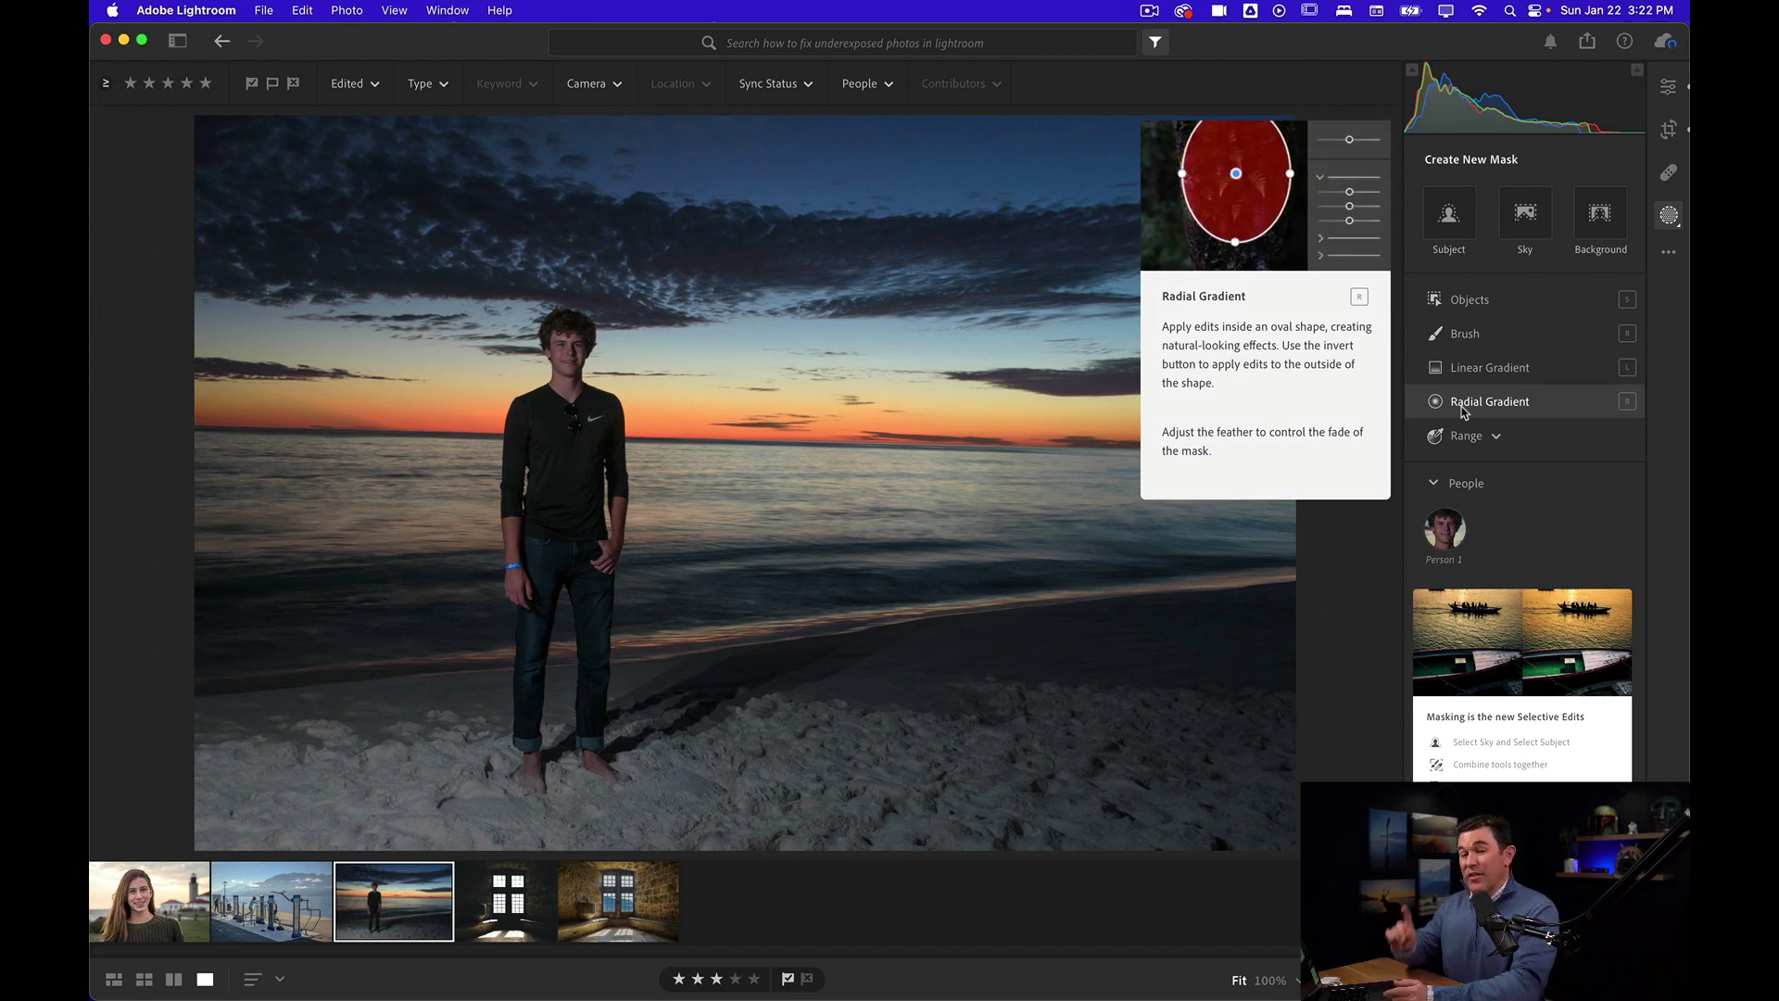
pyautogui.click(1474, 409)
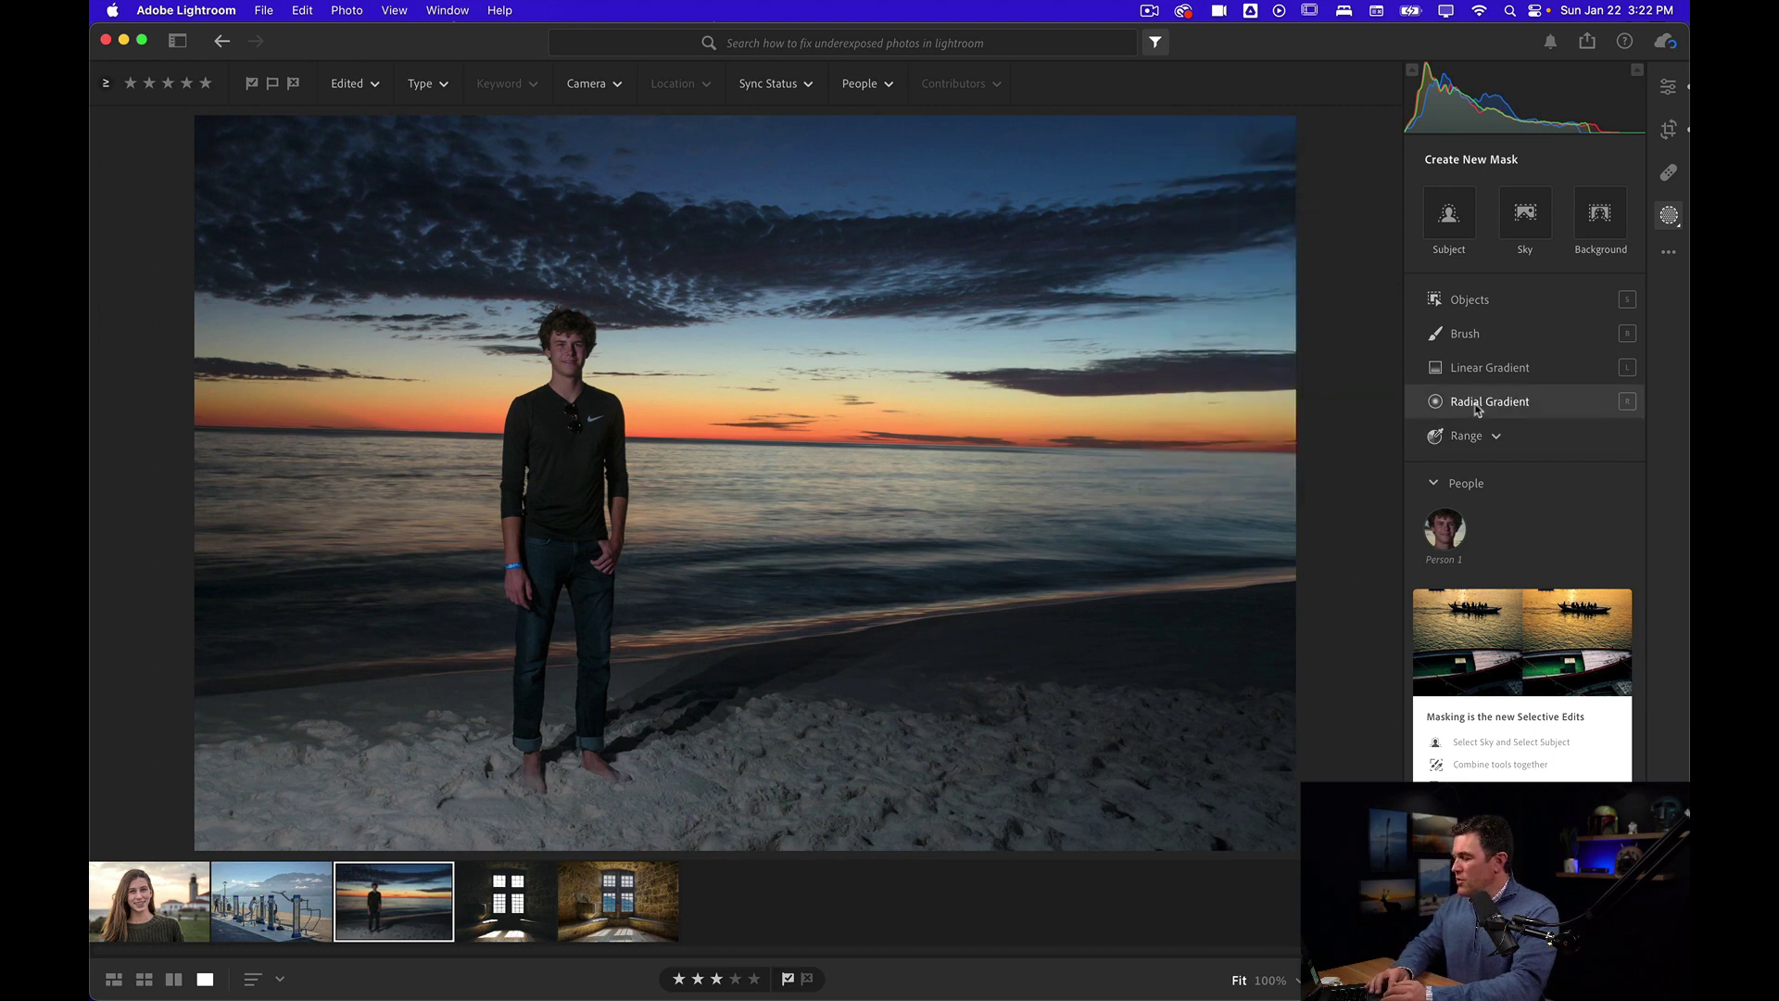
pyautogui.moveTo(1473, 410)
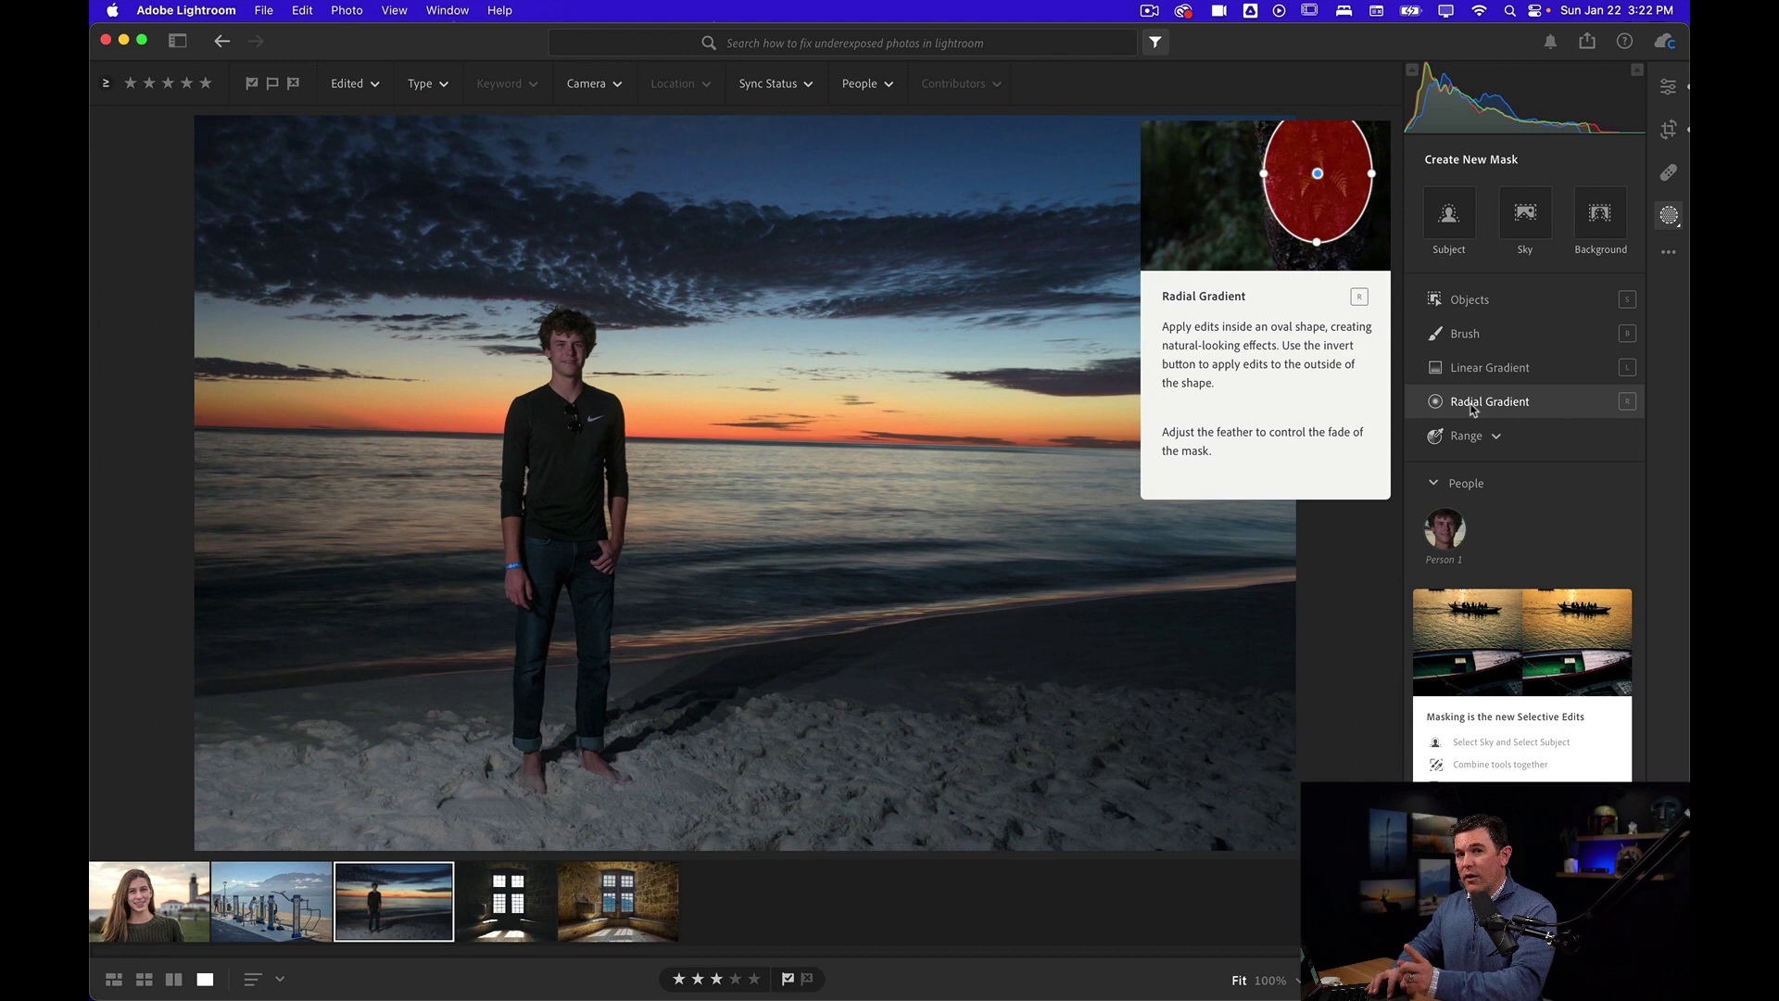
# Draw a radial gradient ellipse and fit it narrowly around the standing man, head to feet
pyautogui.click(1474, 409)
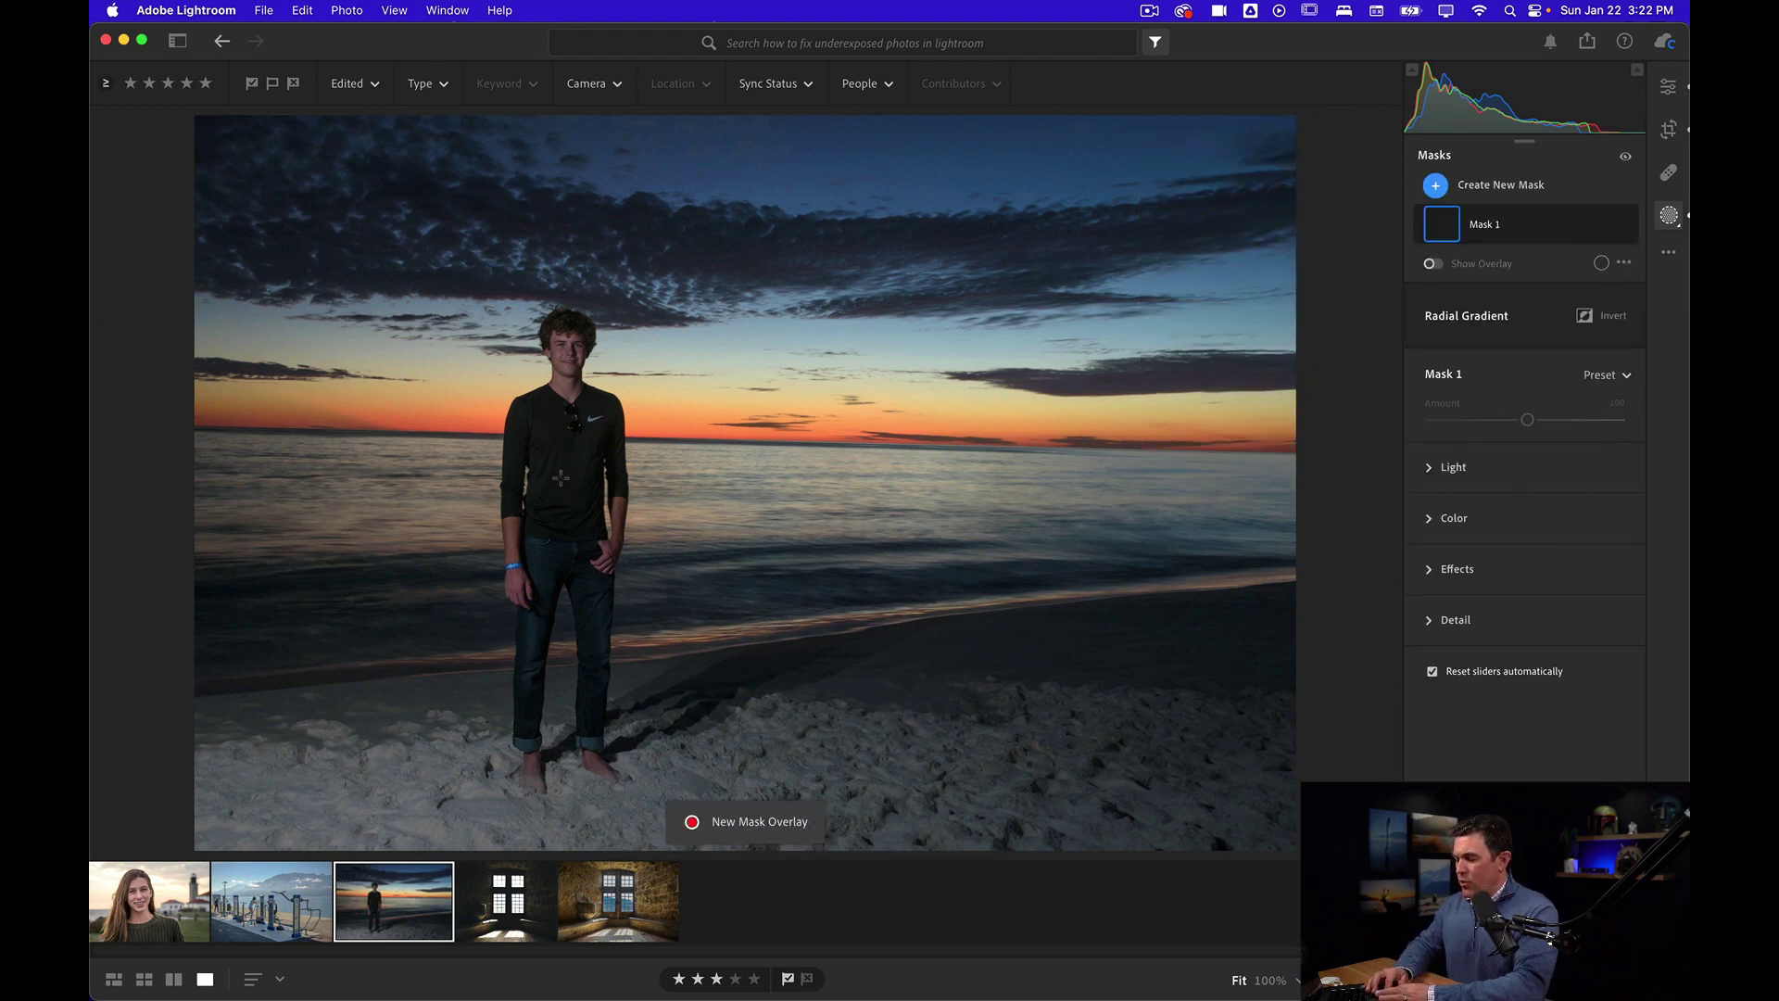
pyautogui.moveTo(560, 477); pyautogui.dragTo(655, 755)
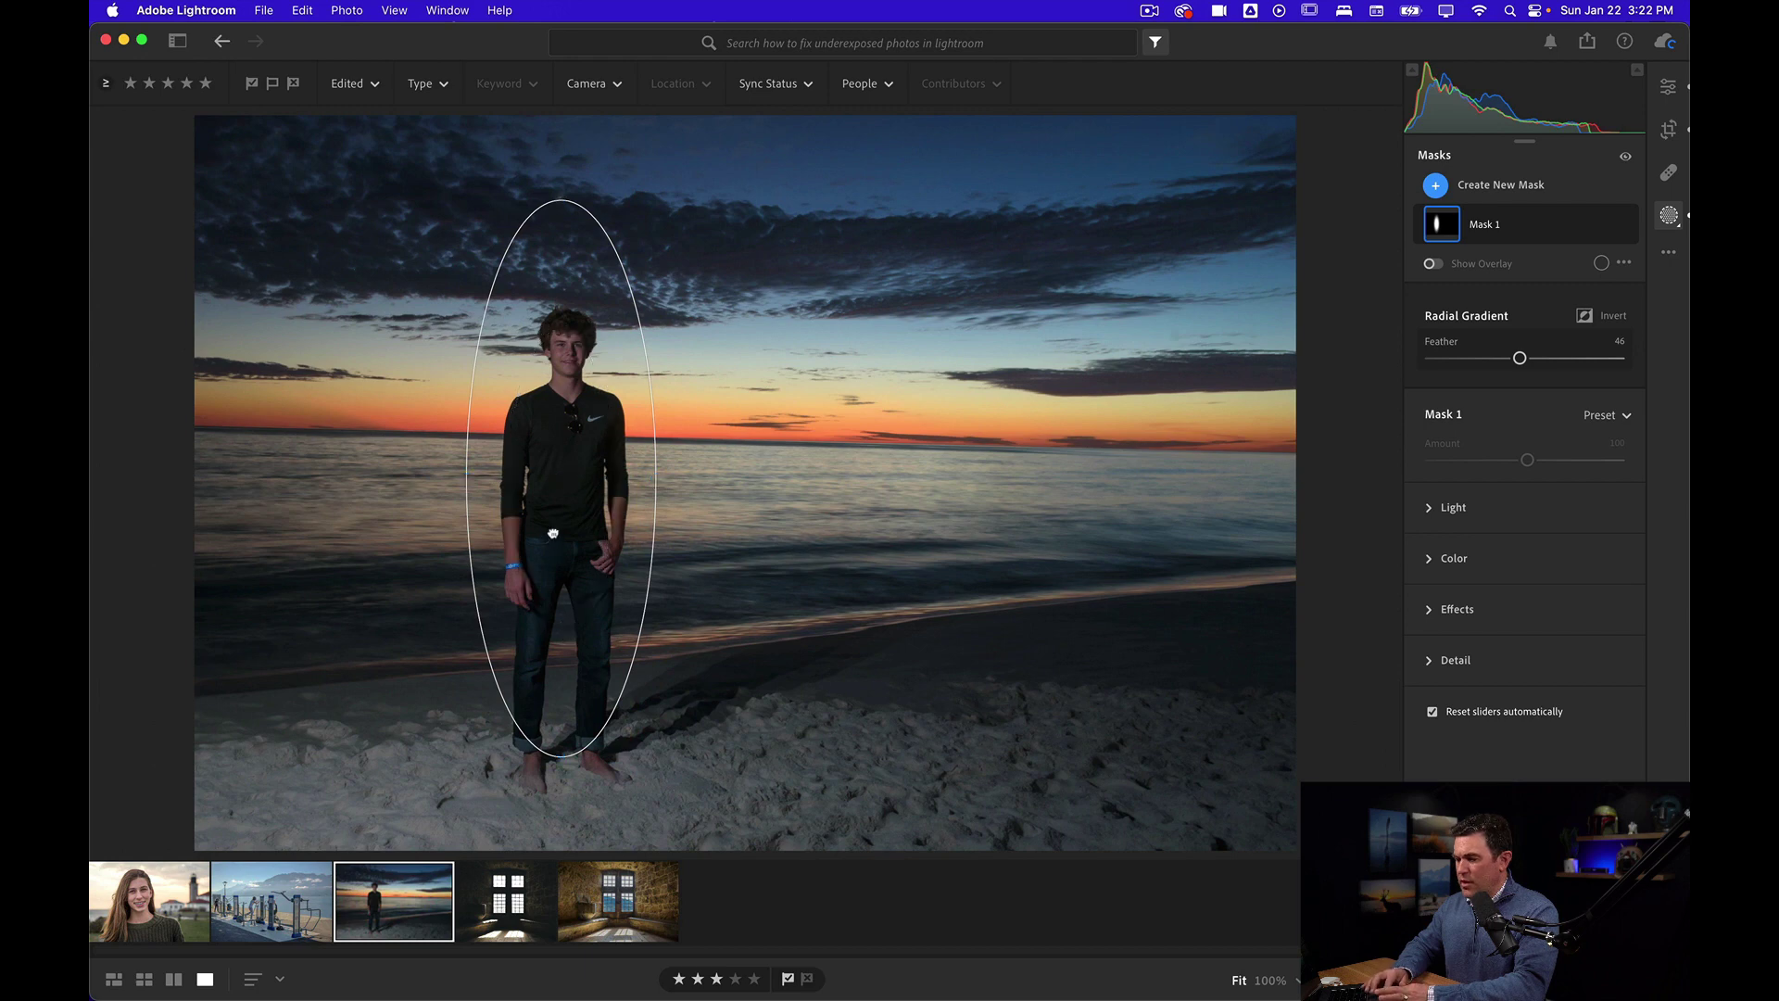
pyautogui.moveTo(553, 534); pyautogui.dragTo(560, 598)
pyautogui.moveTo(471, 541); pyautogui.dragTo(556, 508)
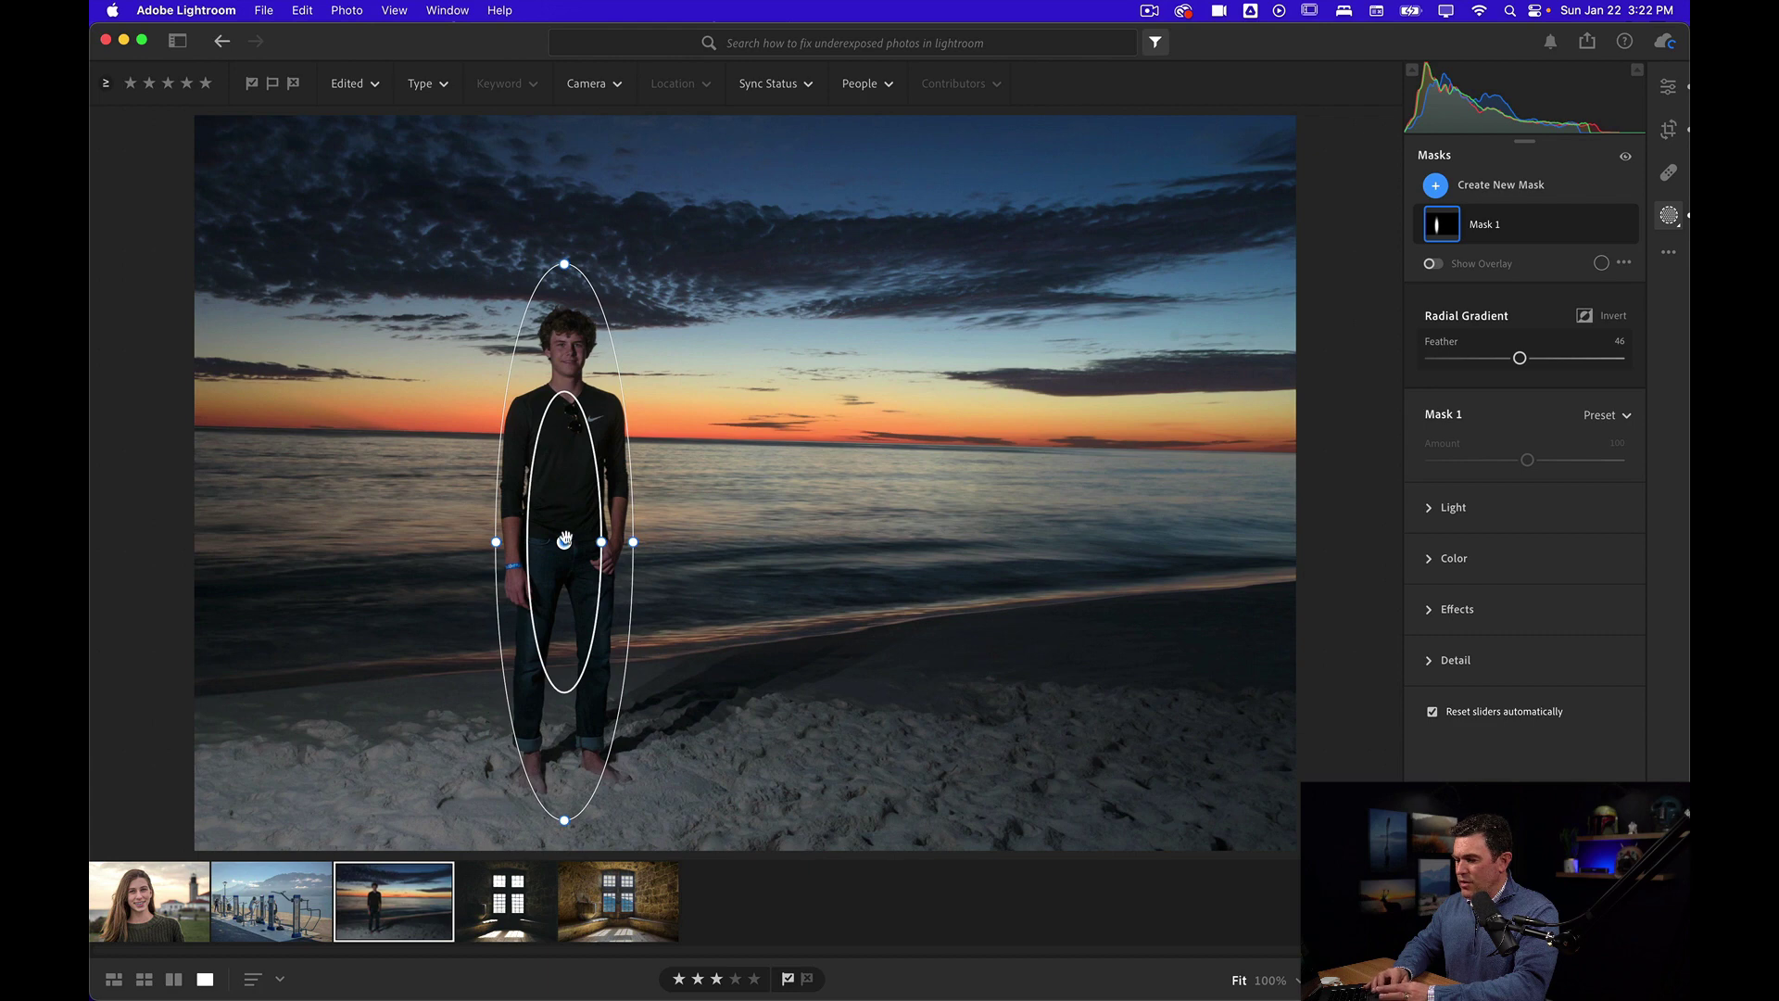
pyautogui.moveTo(565, 541)
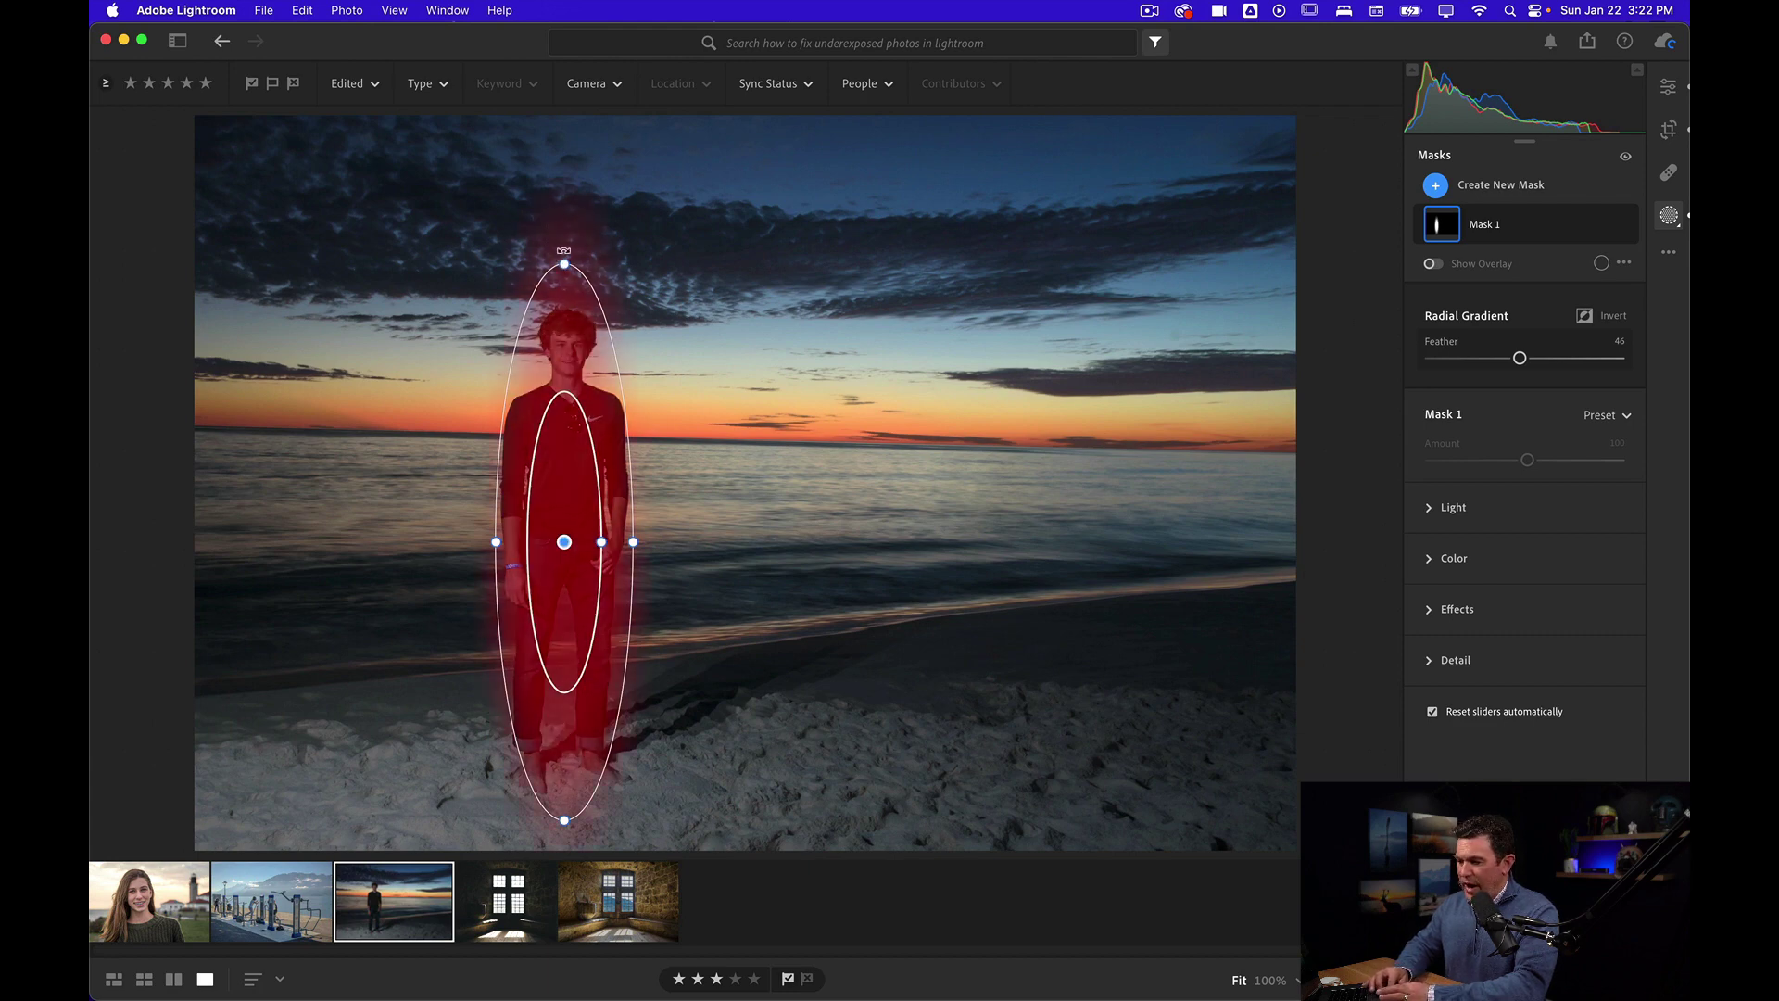
pyautogui.moveTo(566, 264); pyautogui.dragTo(569, 304)
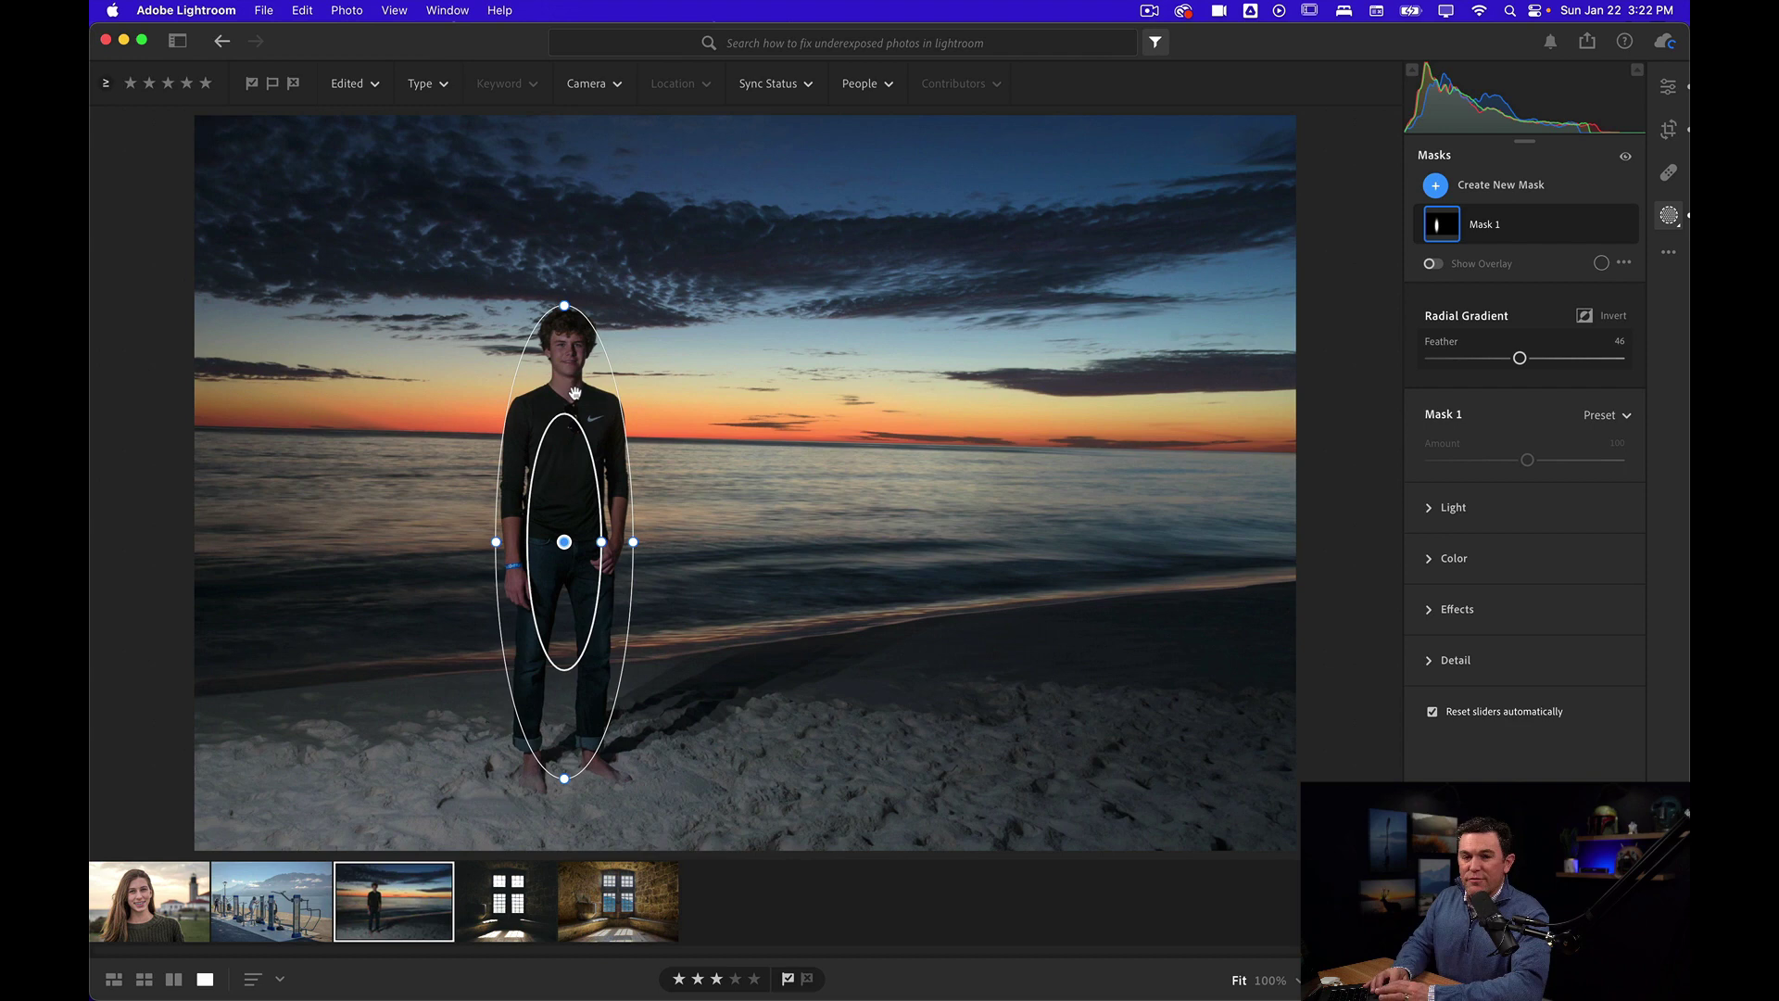
# Give Mask 1 Shadows +18, Exposure +0.64, Blacks −11 and Whites +16
pyautogui.moveTo(564, 542)
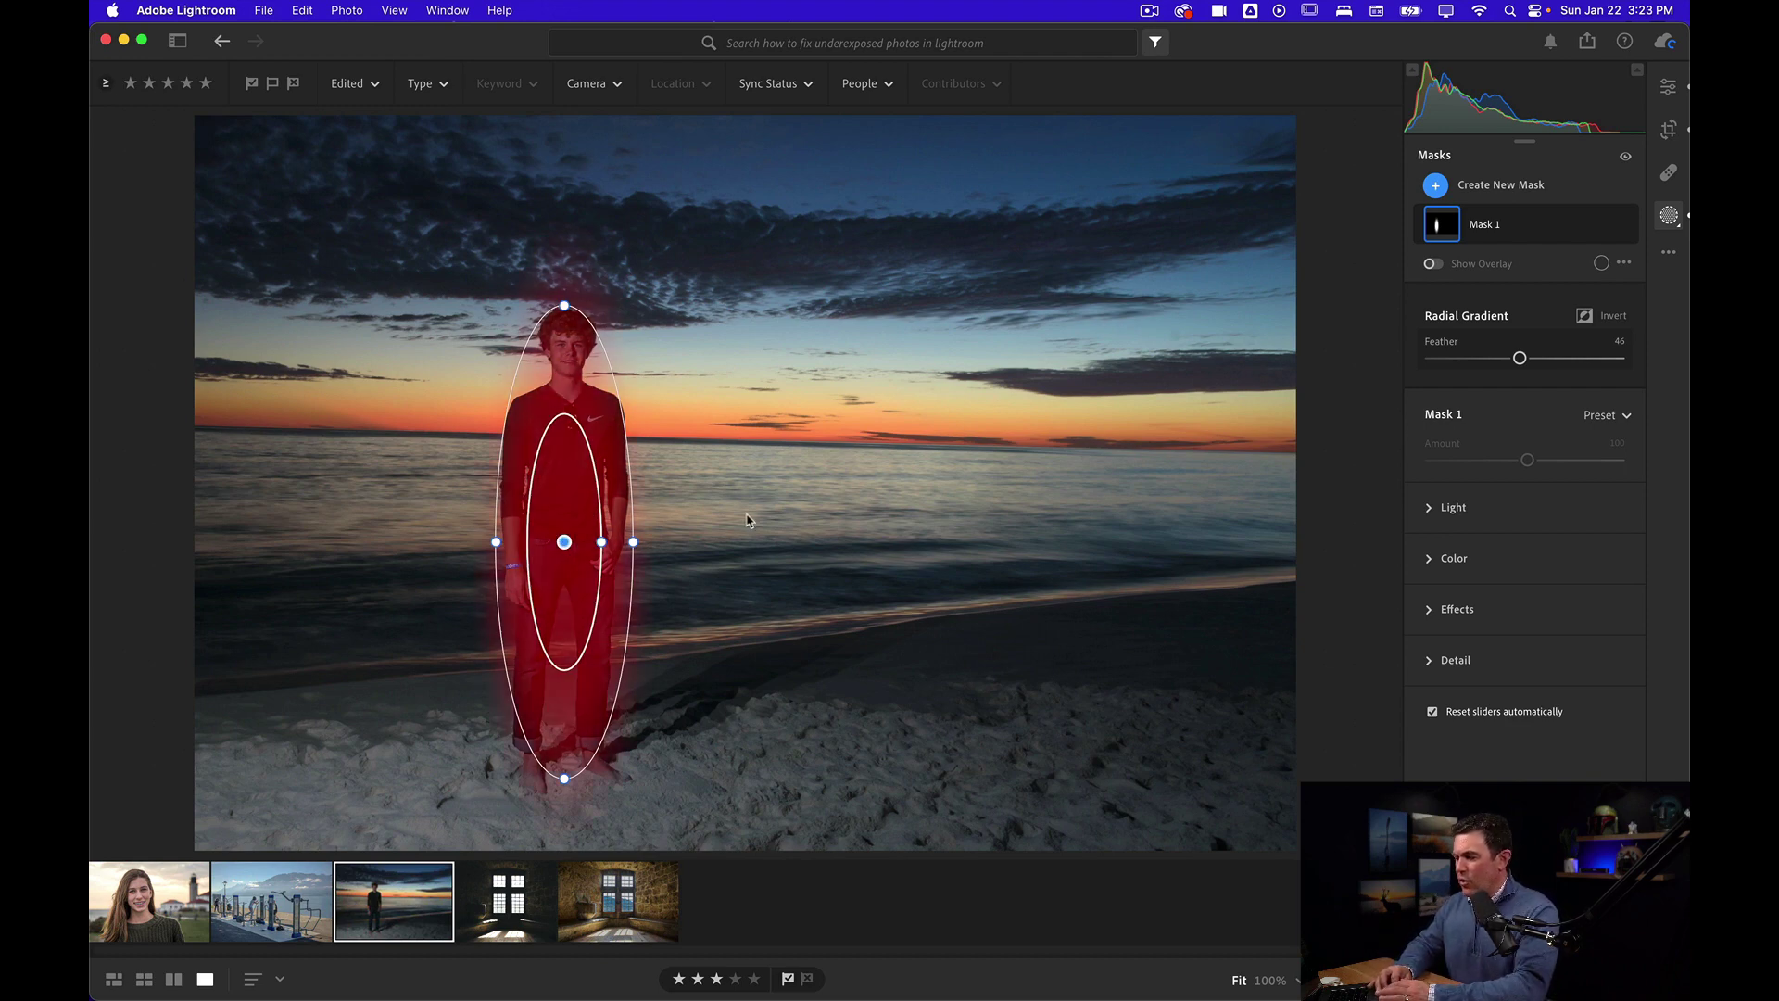
pyautogui.click(1429, 508)
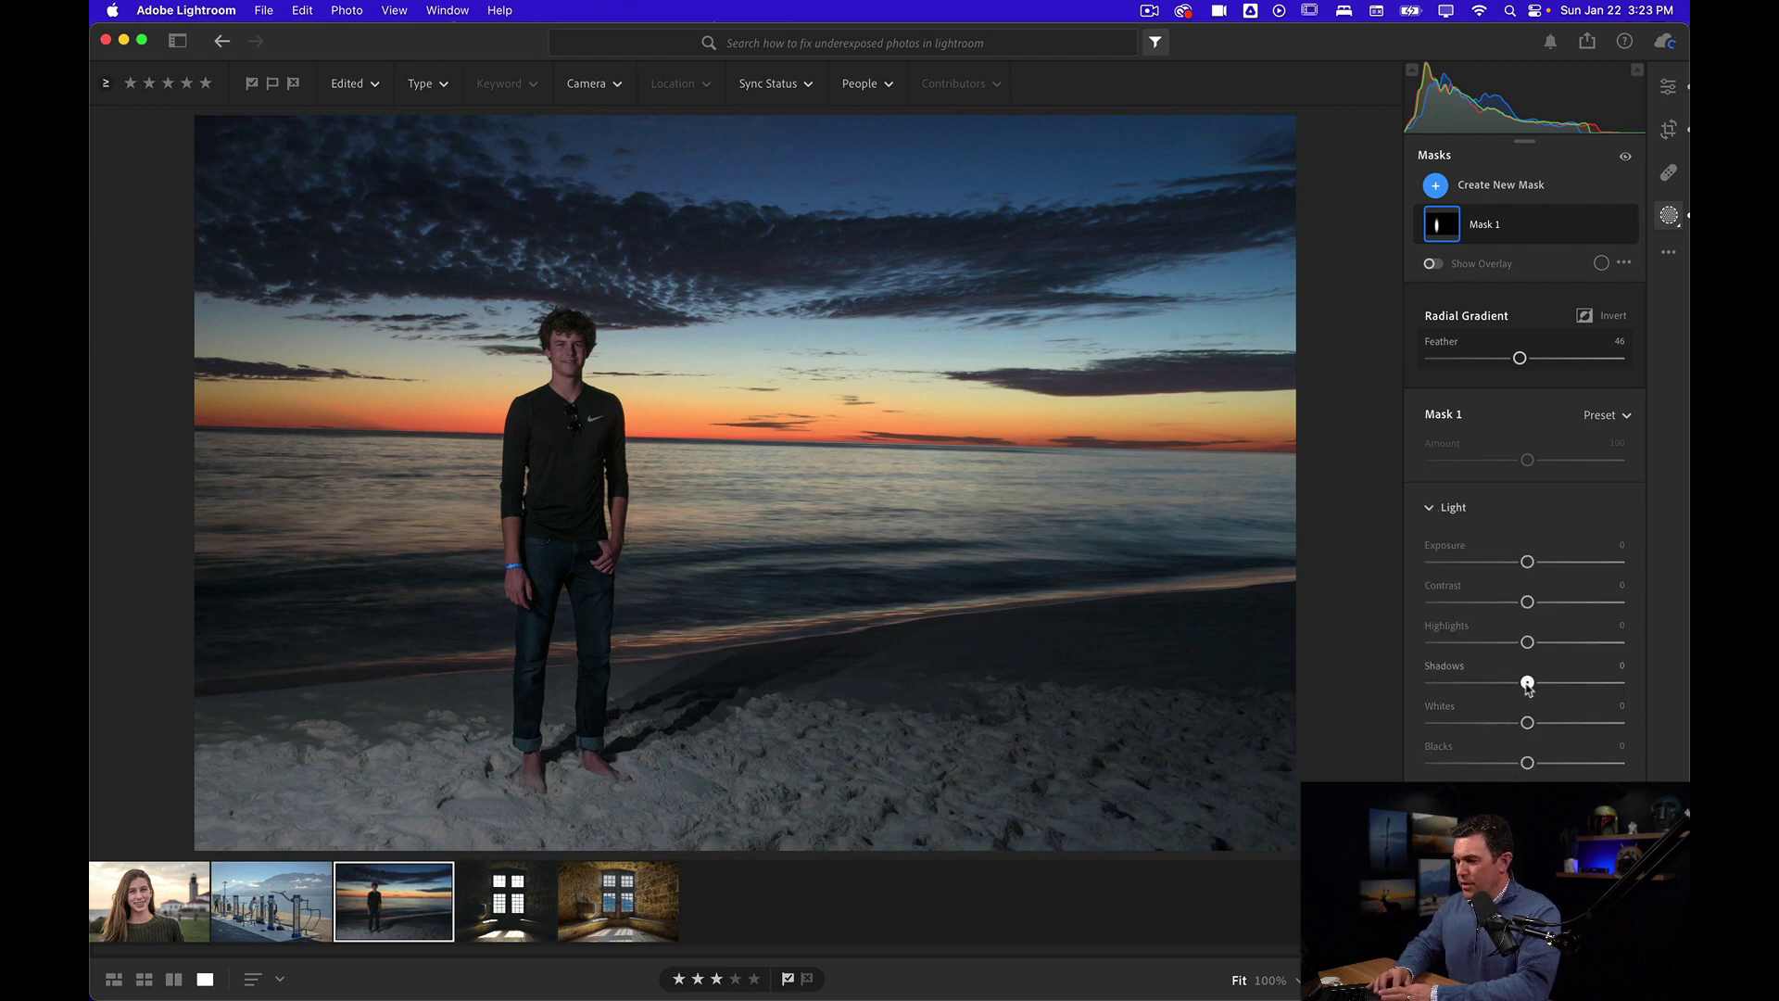
pyautogui.moveTo(1528, 686); pyautogui.dragTo(1545, 691)
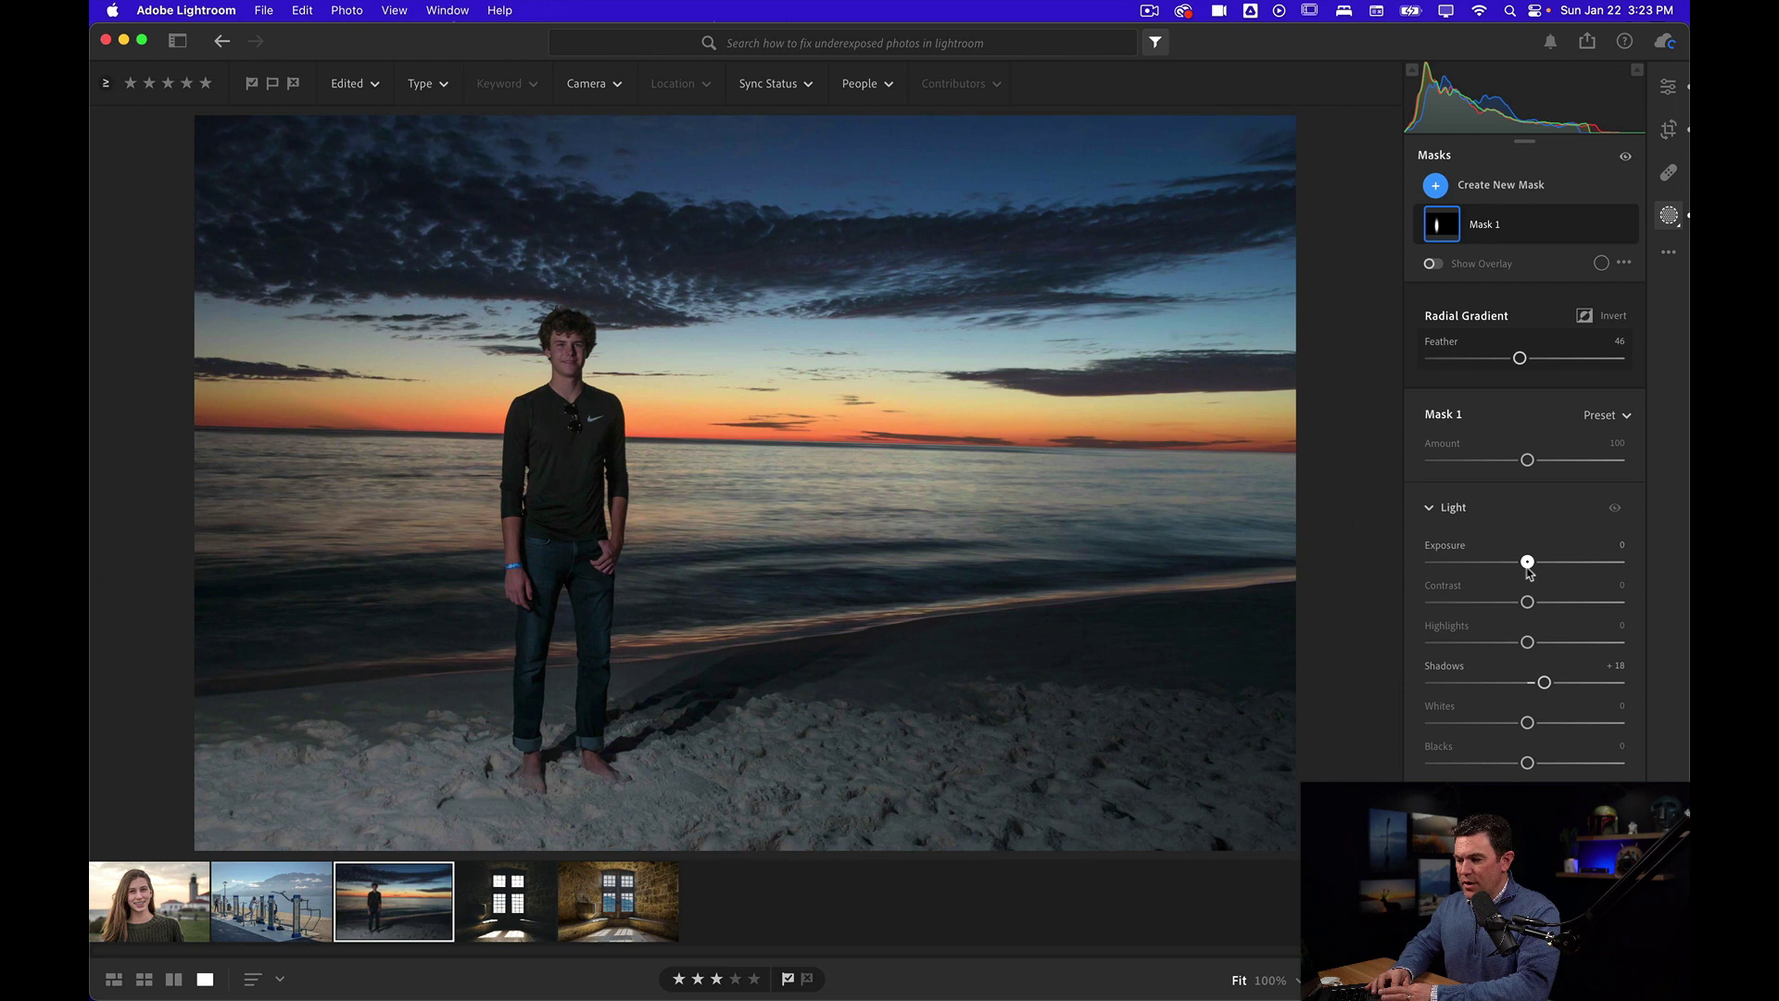
pyautogui.moveTo(1528, 567); pyautogui.dragTo(1542, 567)
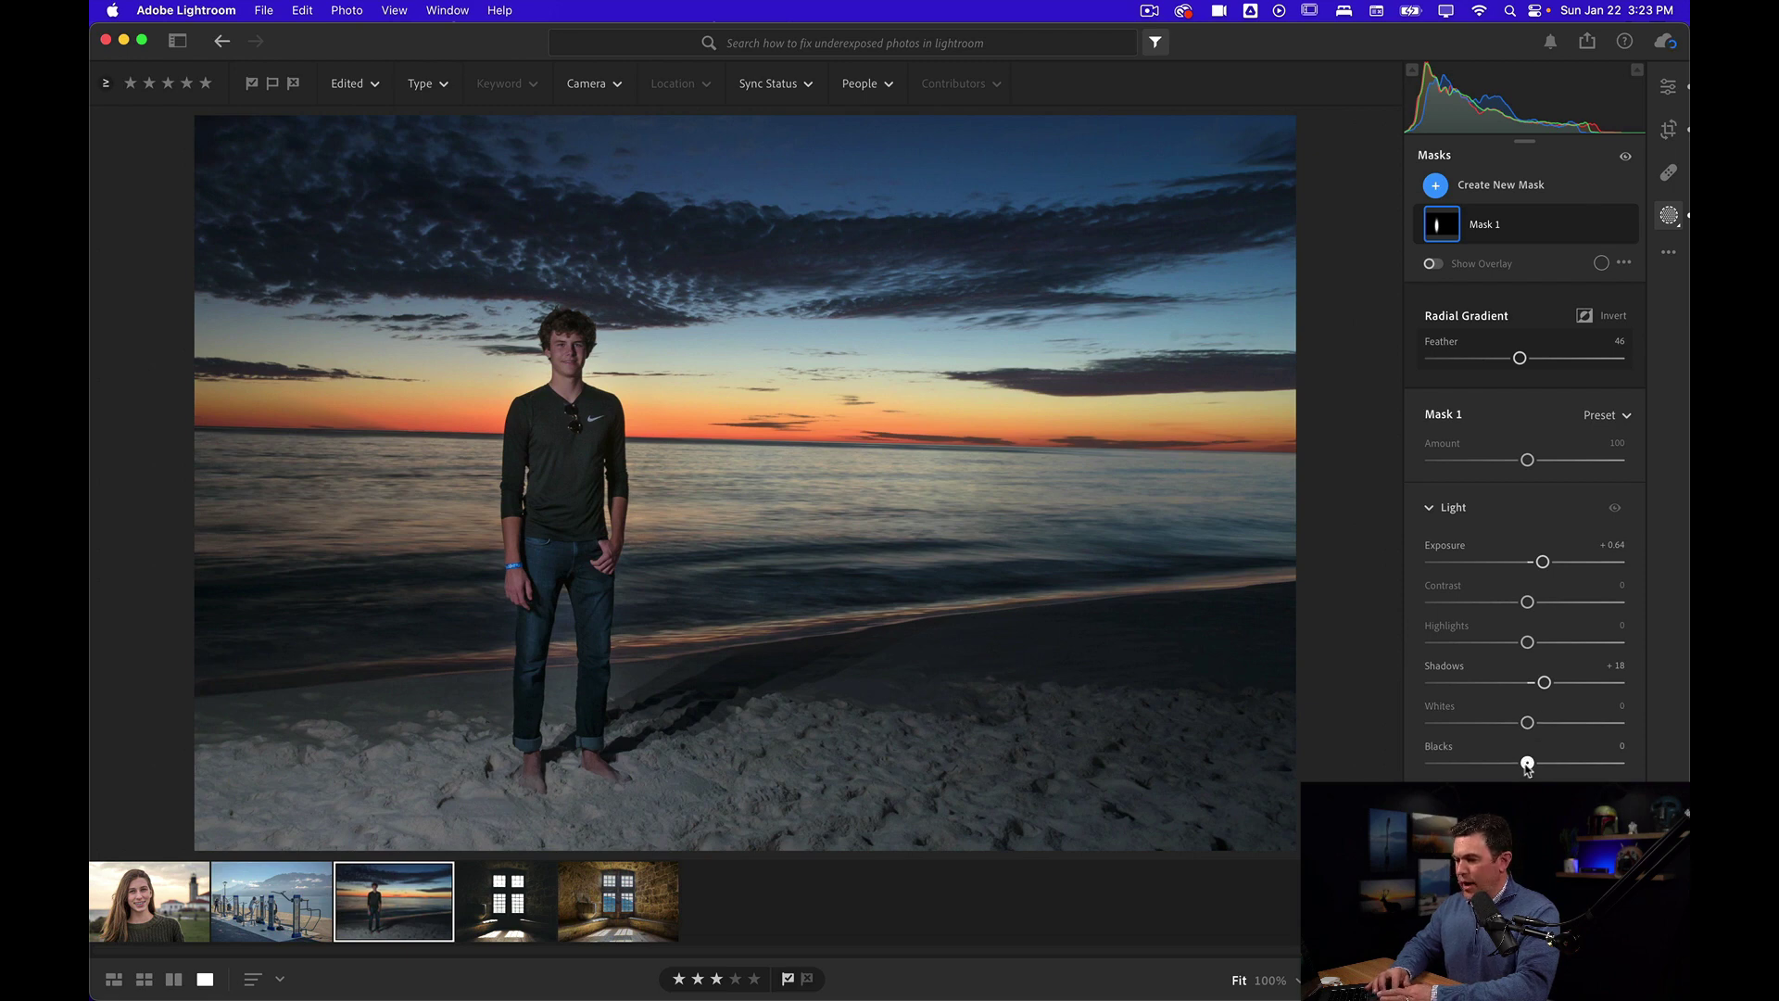
pyautogui.moveTo(1527, 763); pyautogui.dragTo(1516, 763)
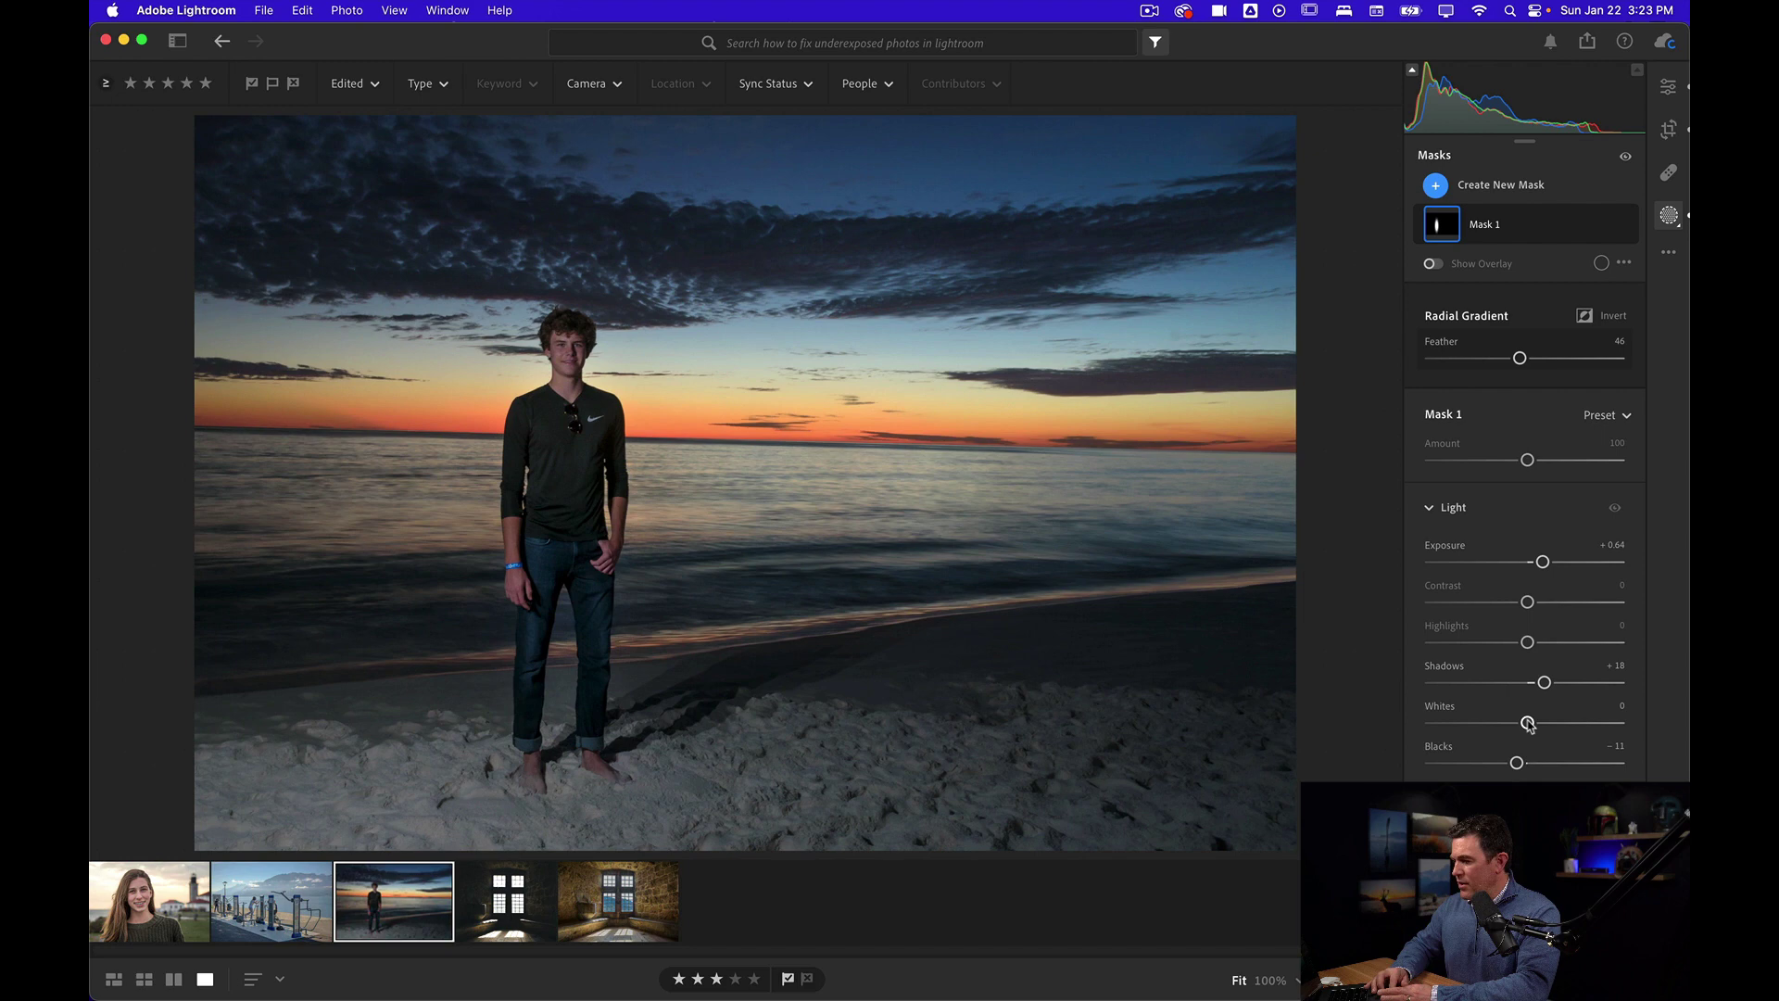
pyautogui.moveTo(1530, 727); pyautogui.dragTo(1543, 726)
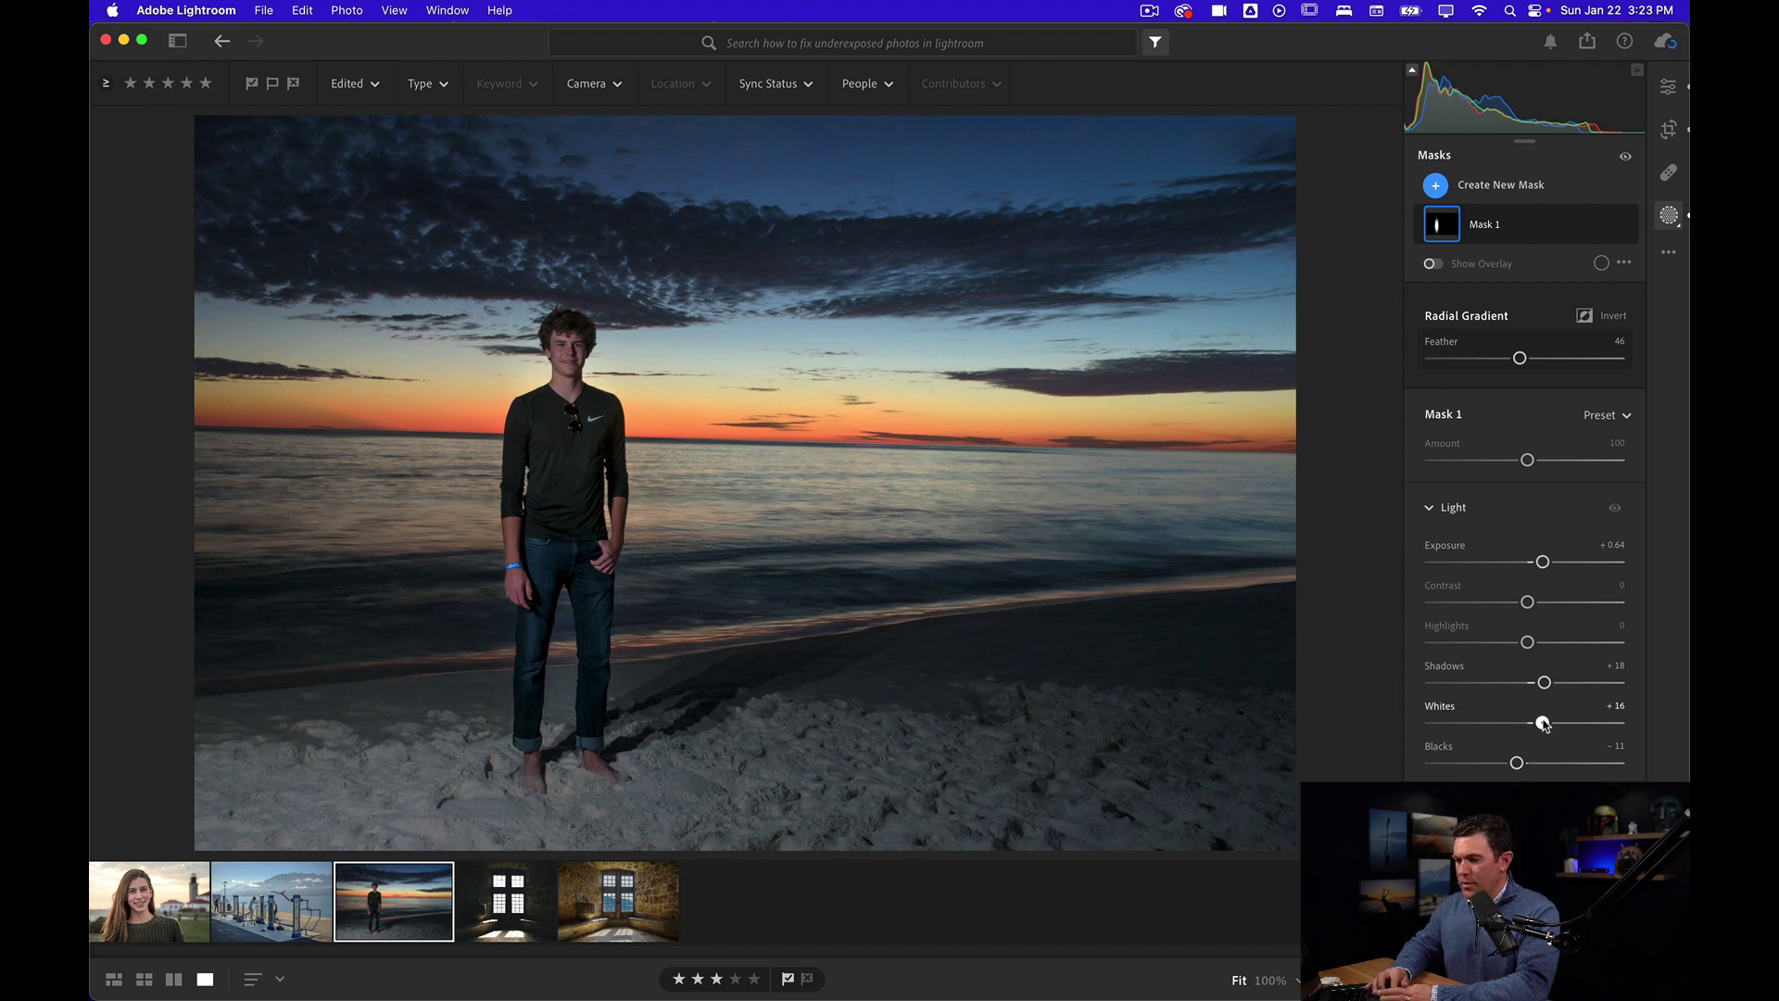
# Toggle the mask edits off and on repeatedly to compare the brightened man
pyautogui.click(1628, 163)
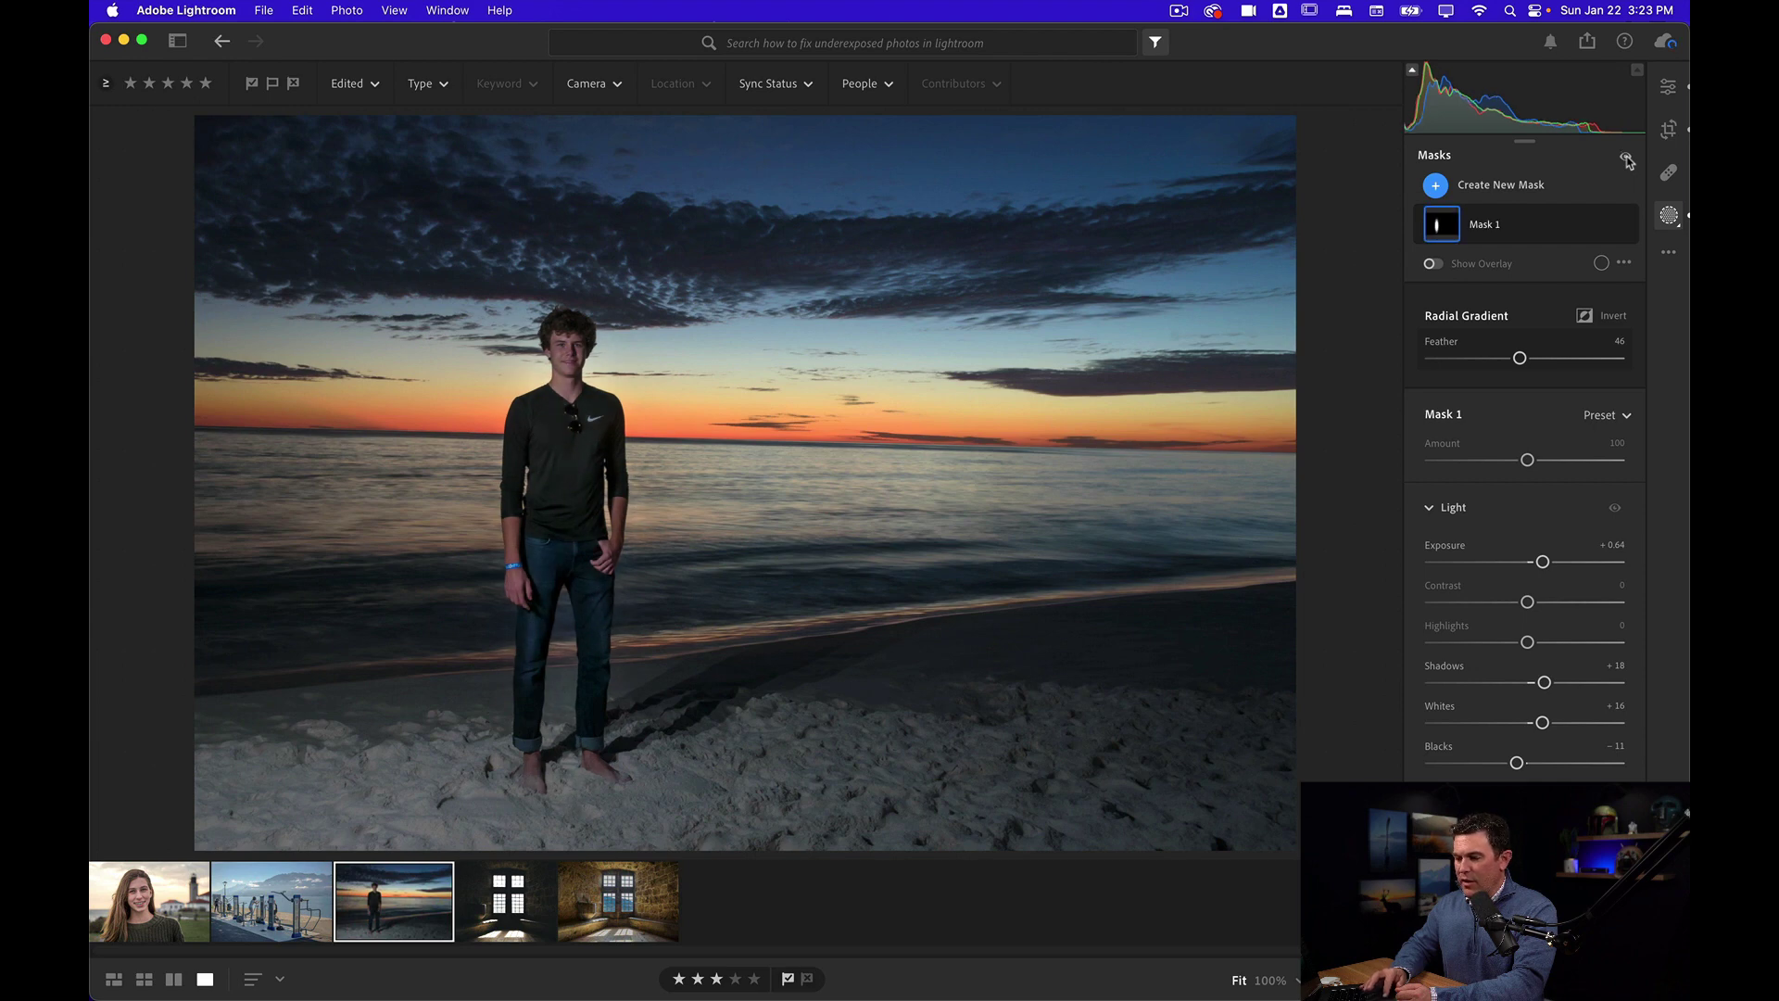
pyautogui.click(1628, 162)
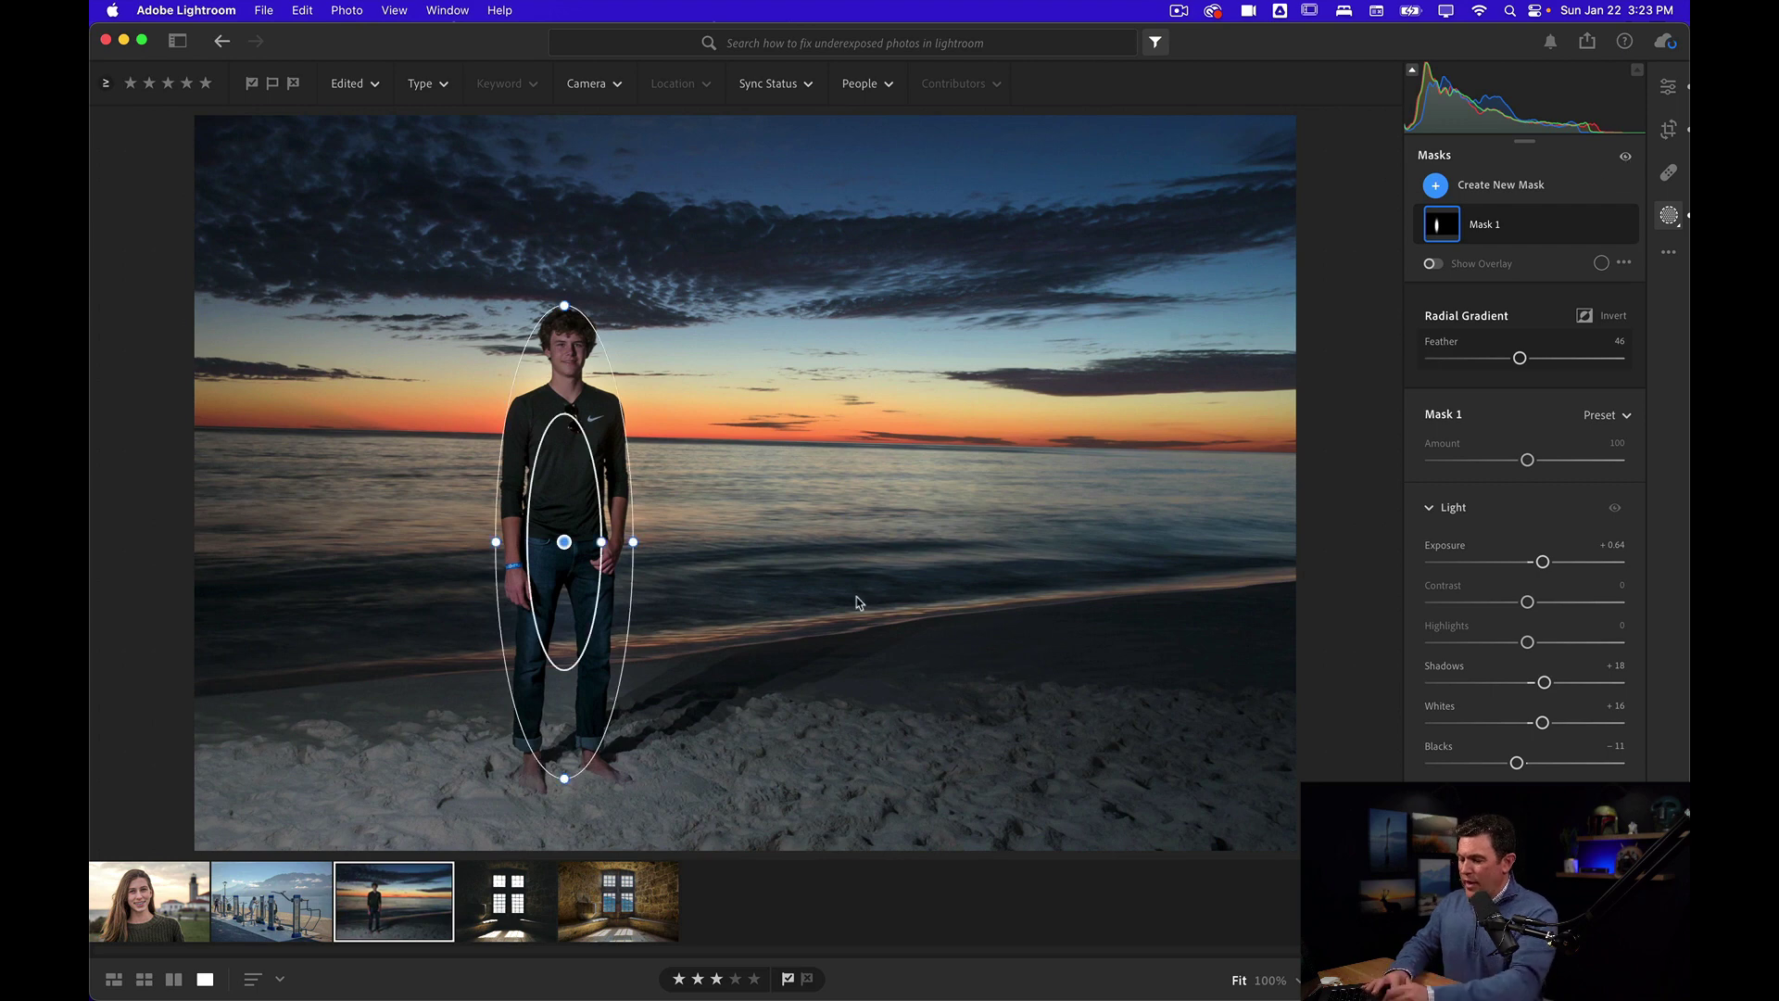
pyautogui.click(1628, 162)
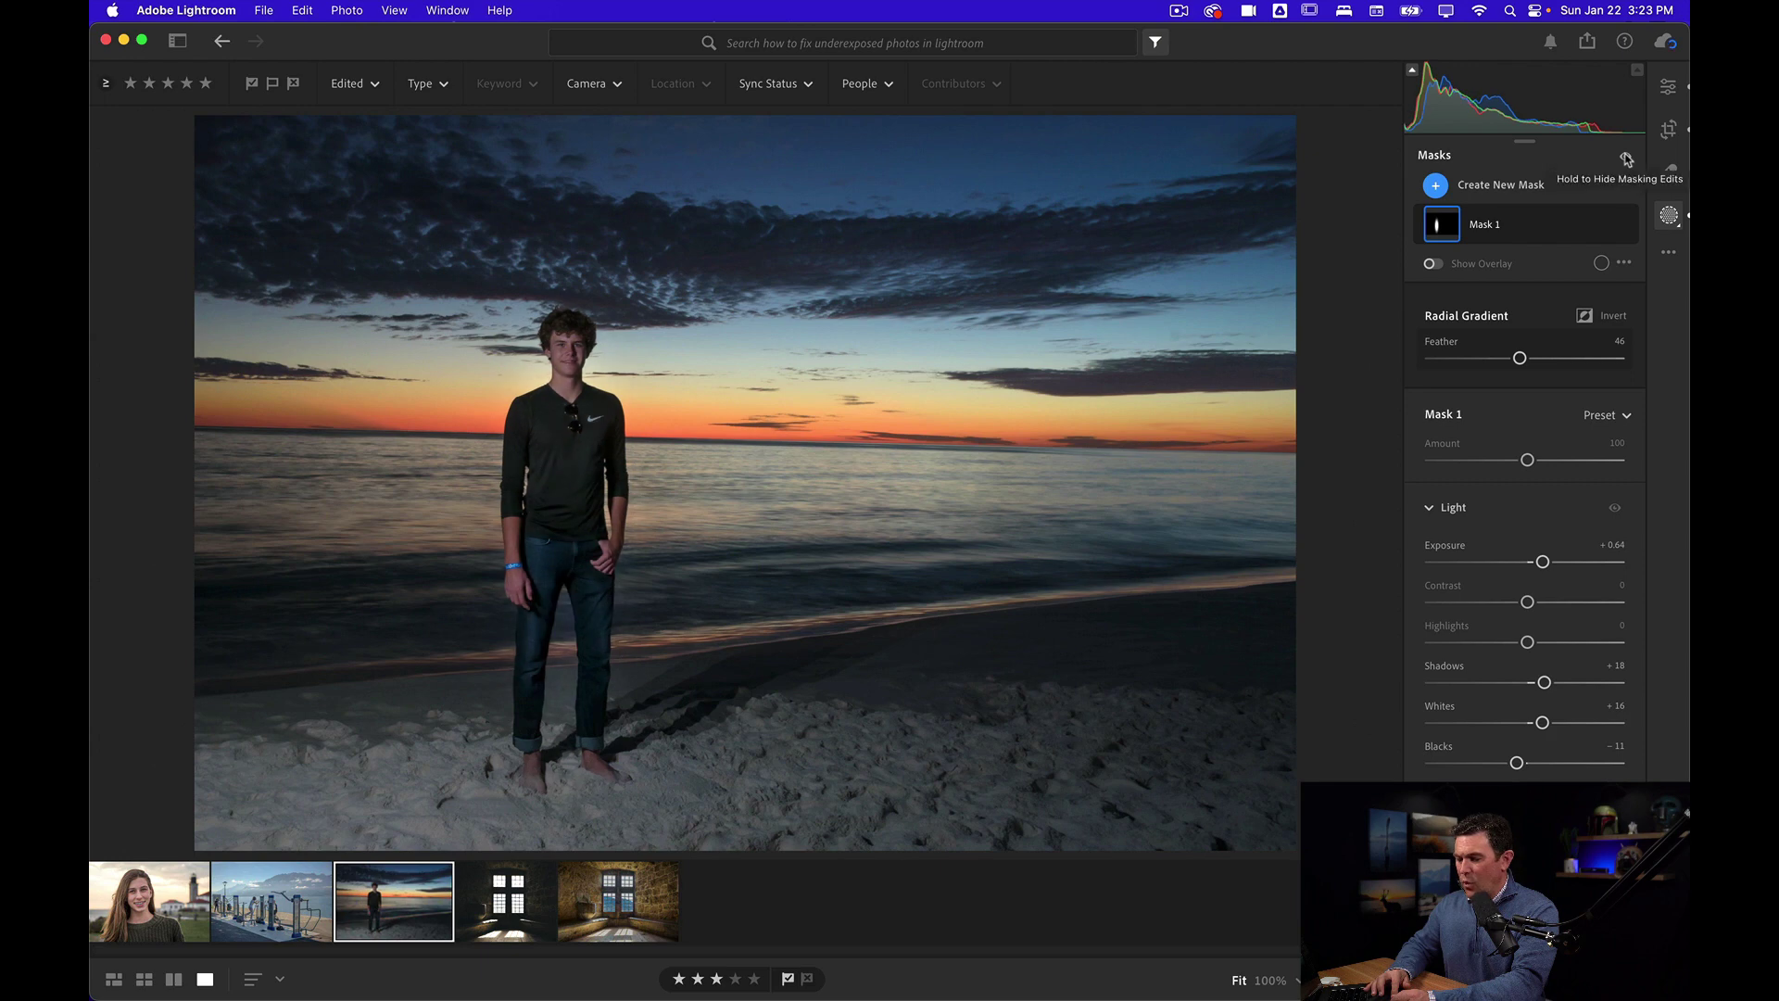
pyautogui.click(1628, 160)
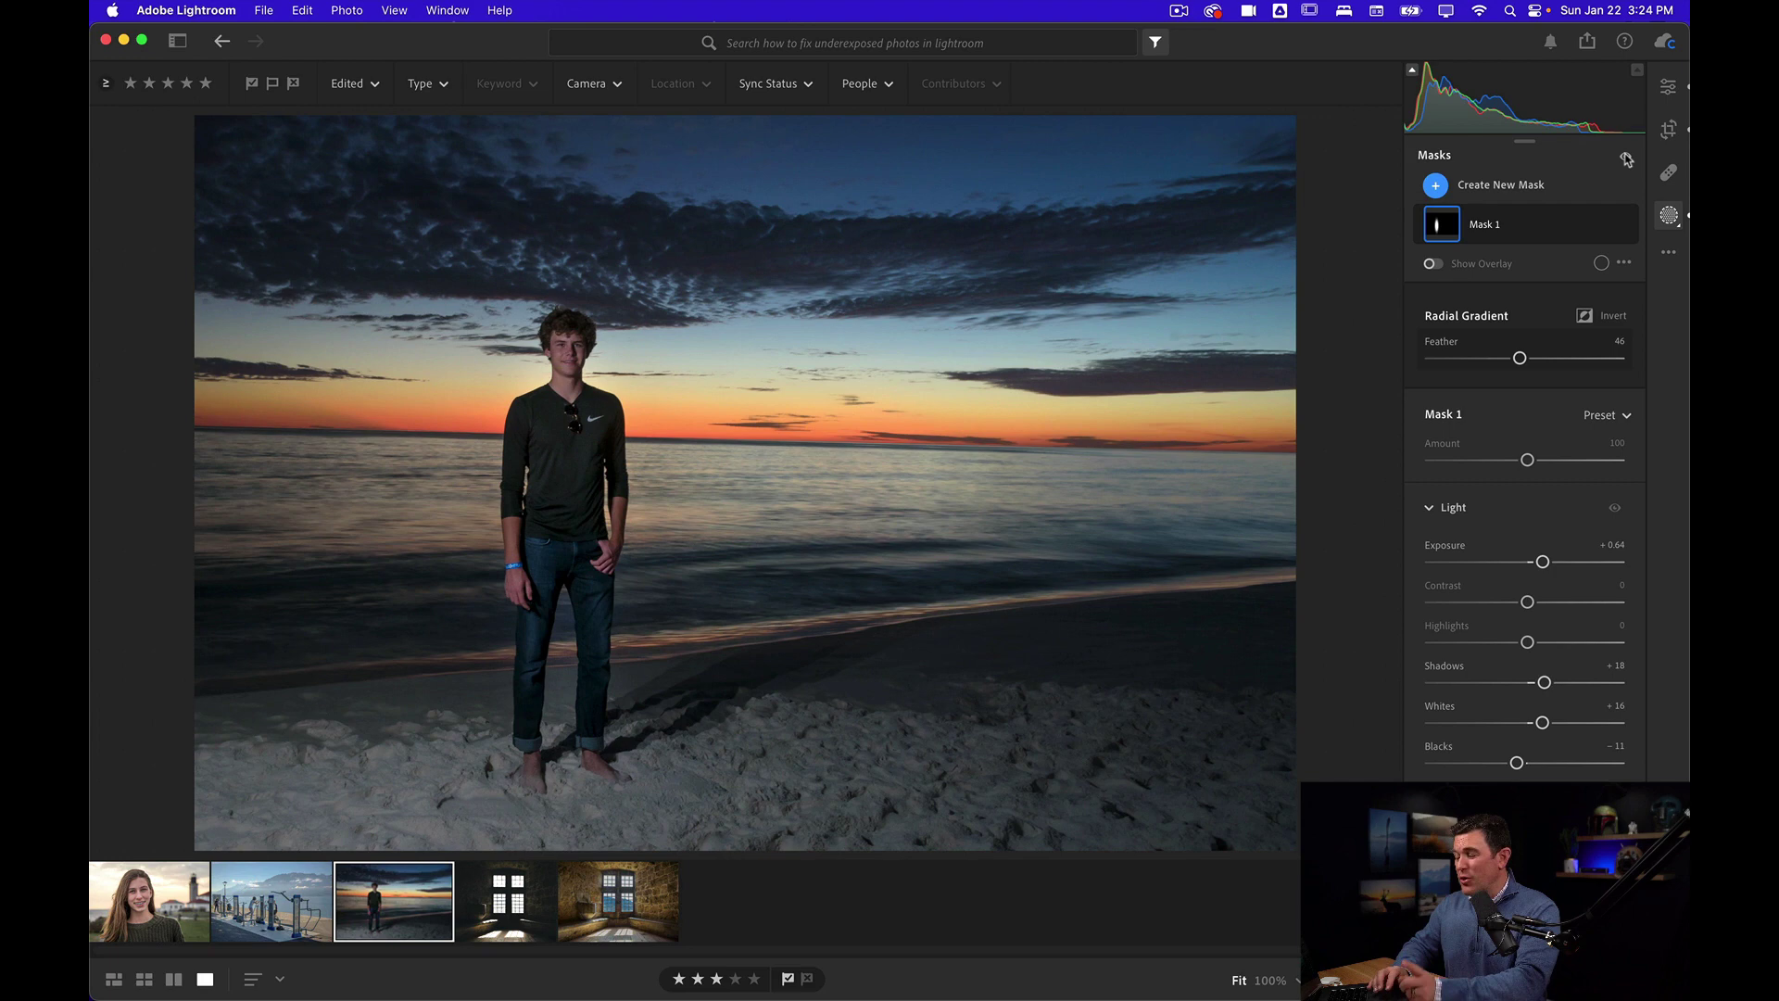
# Delete Radial Gradient 1 and remove Mask 1 entirely
pyautogui.click(1441, 229)
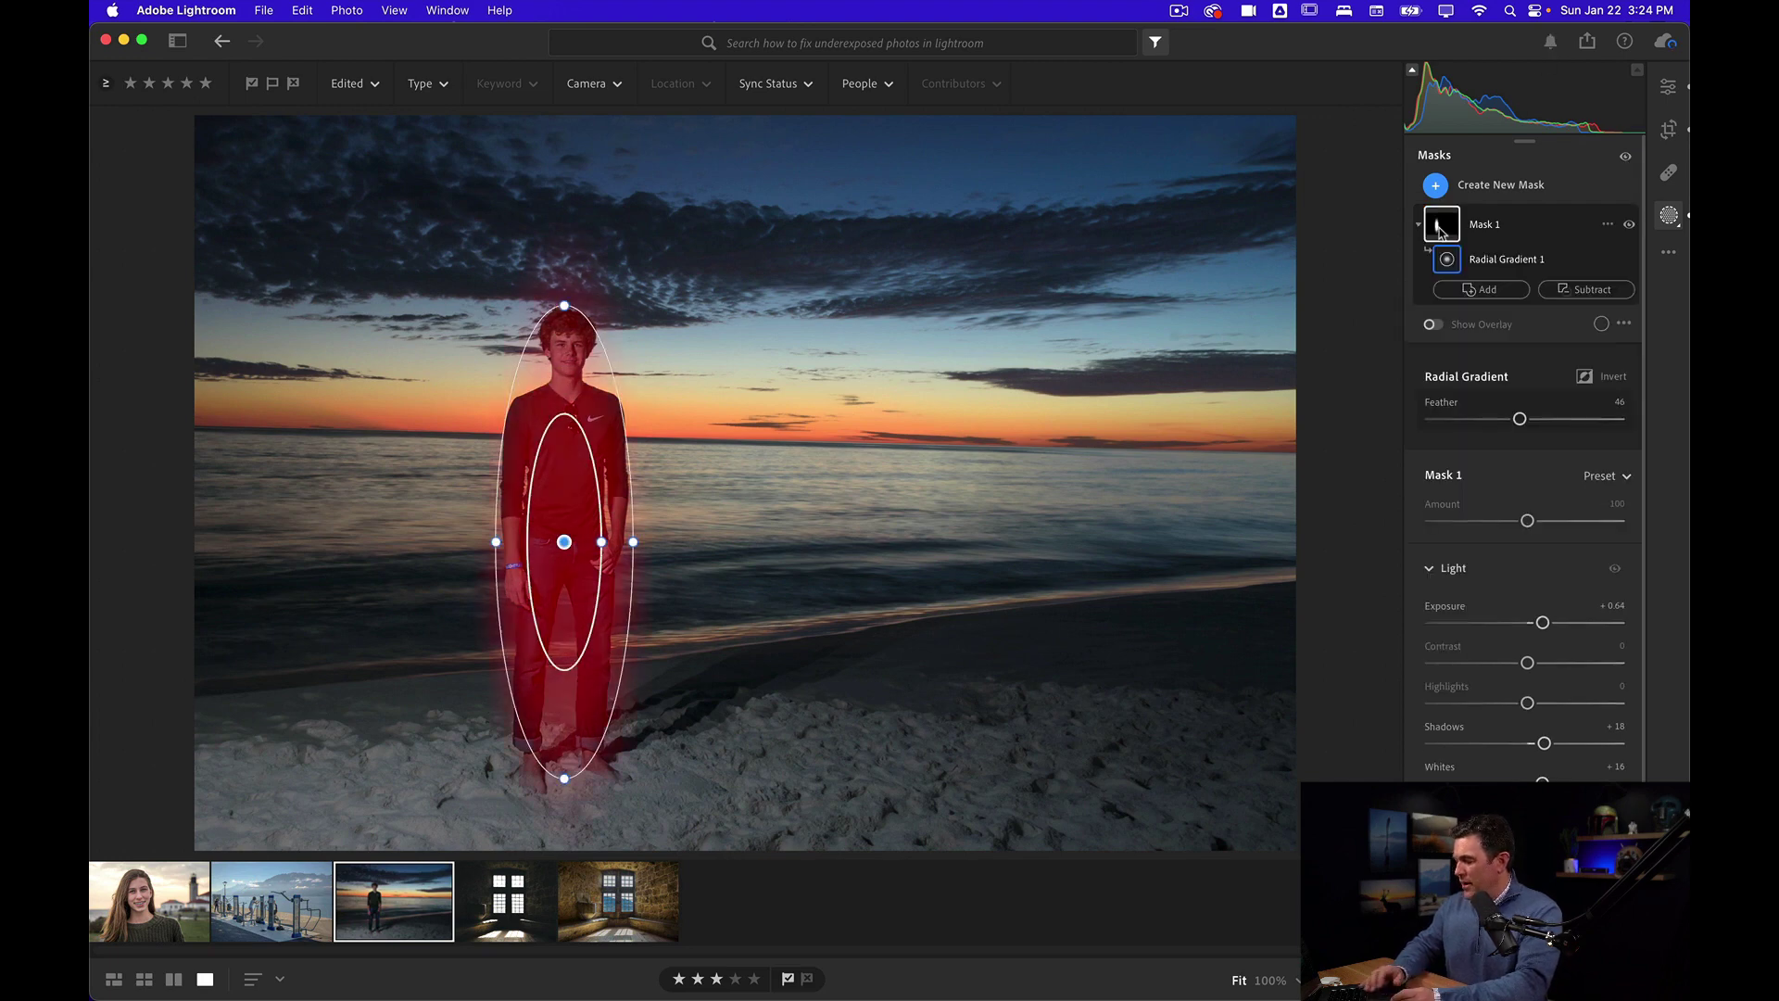
pyautogui.press('Delete')
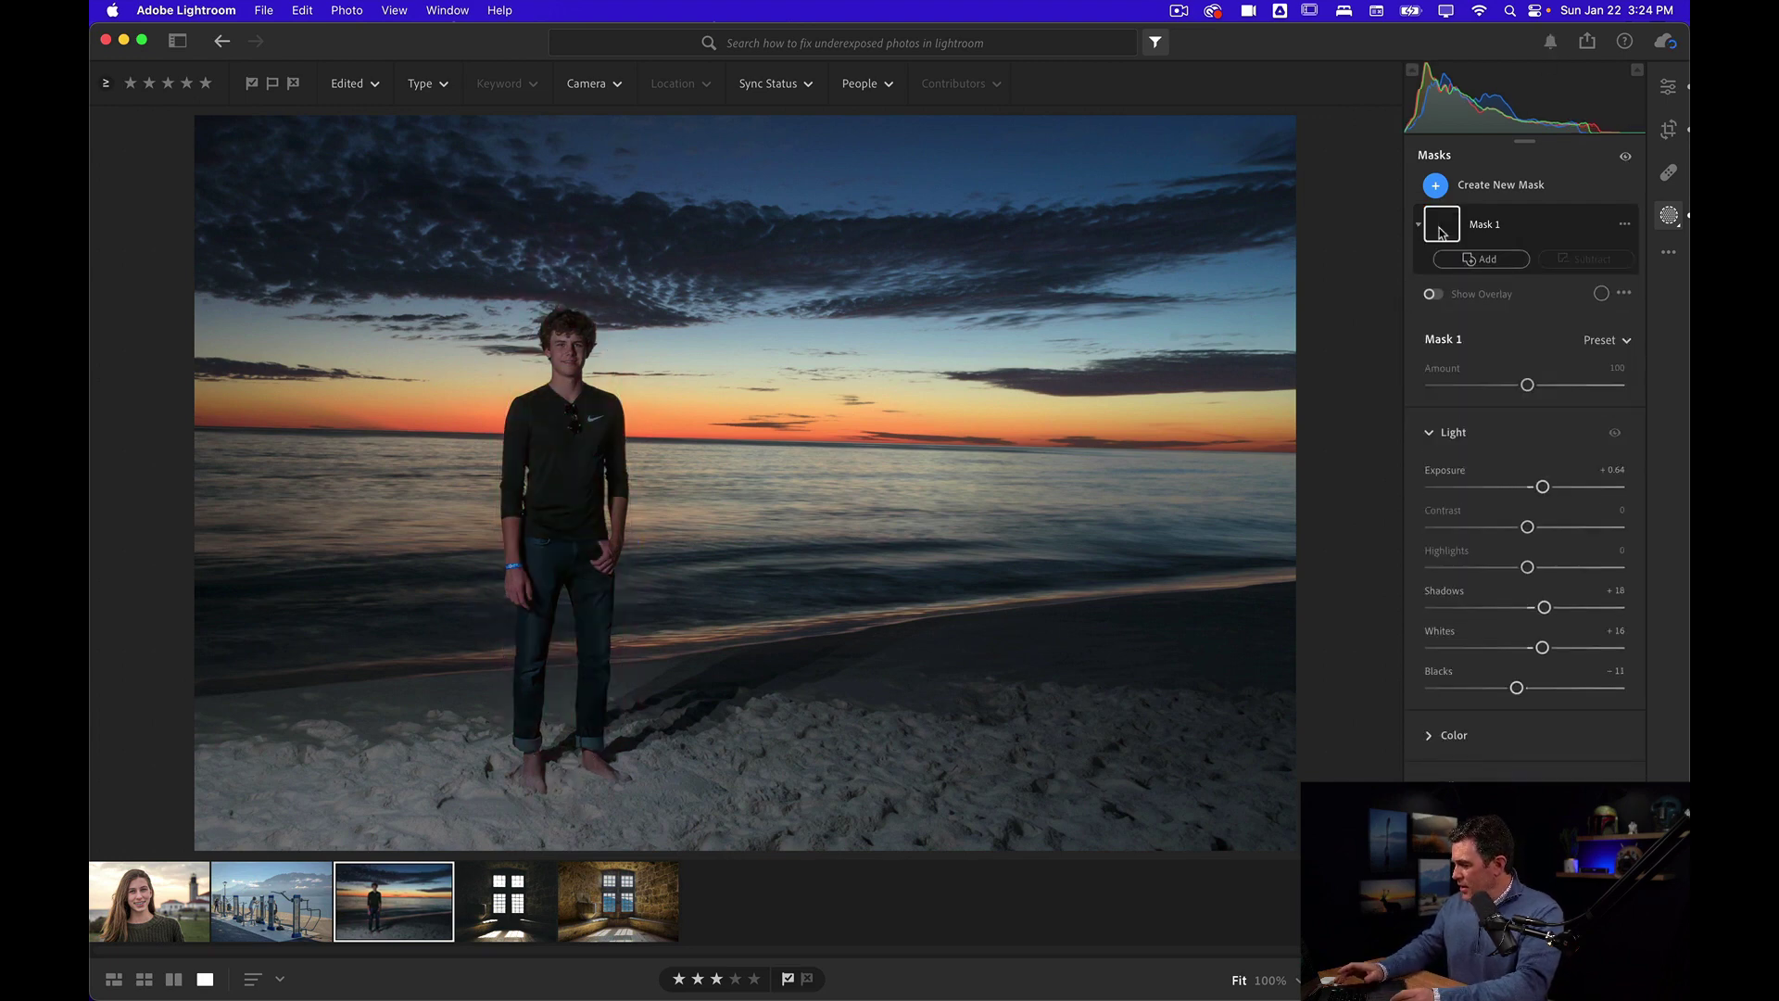
pyautogui.press('Delete')
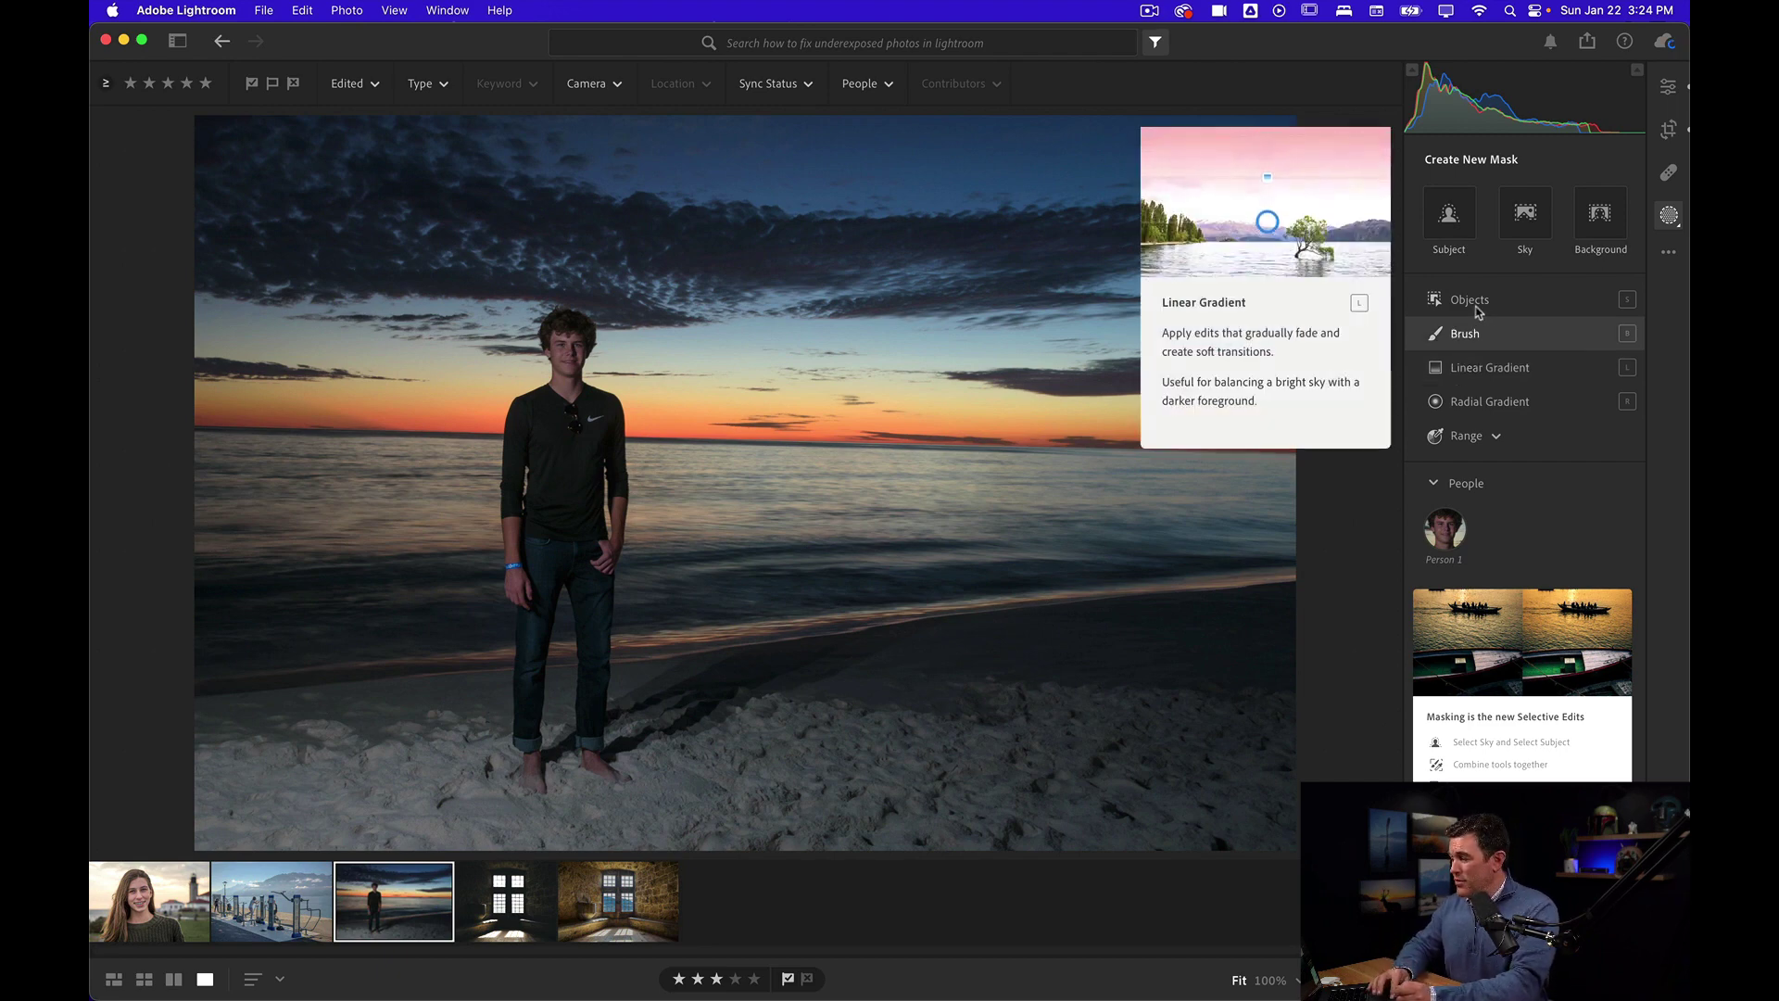
# Create a new Subject mask that auto-selects the man's silhouette
pyautogui.moveTo(1450, 225)
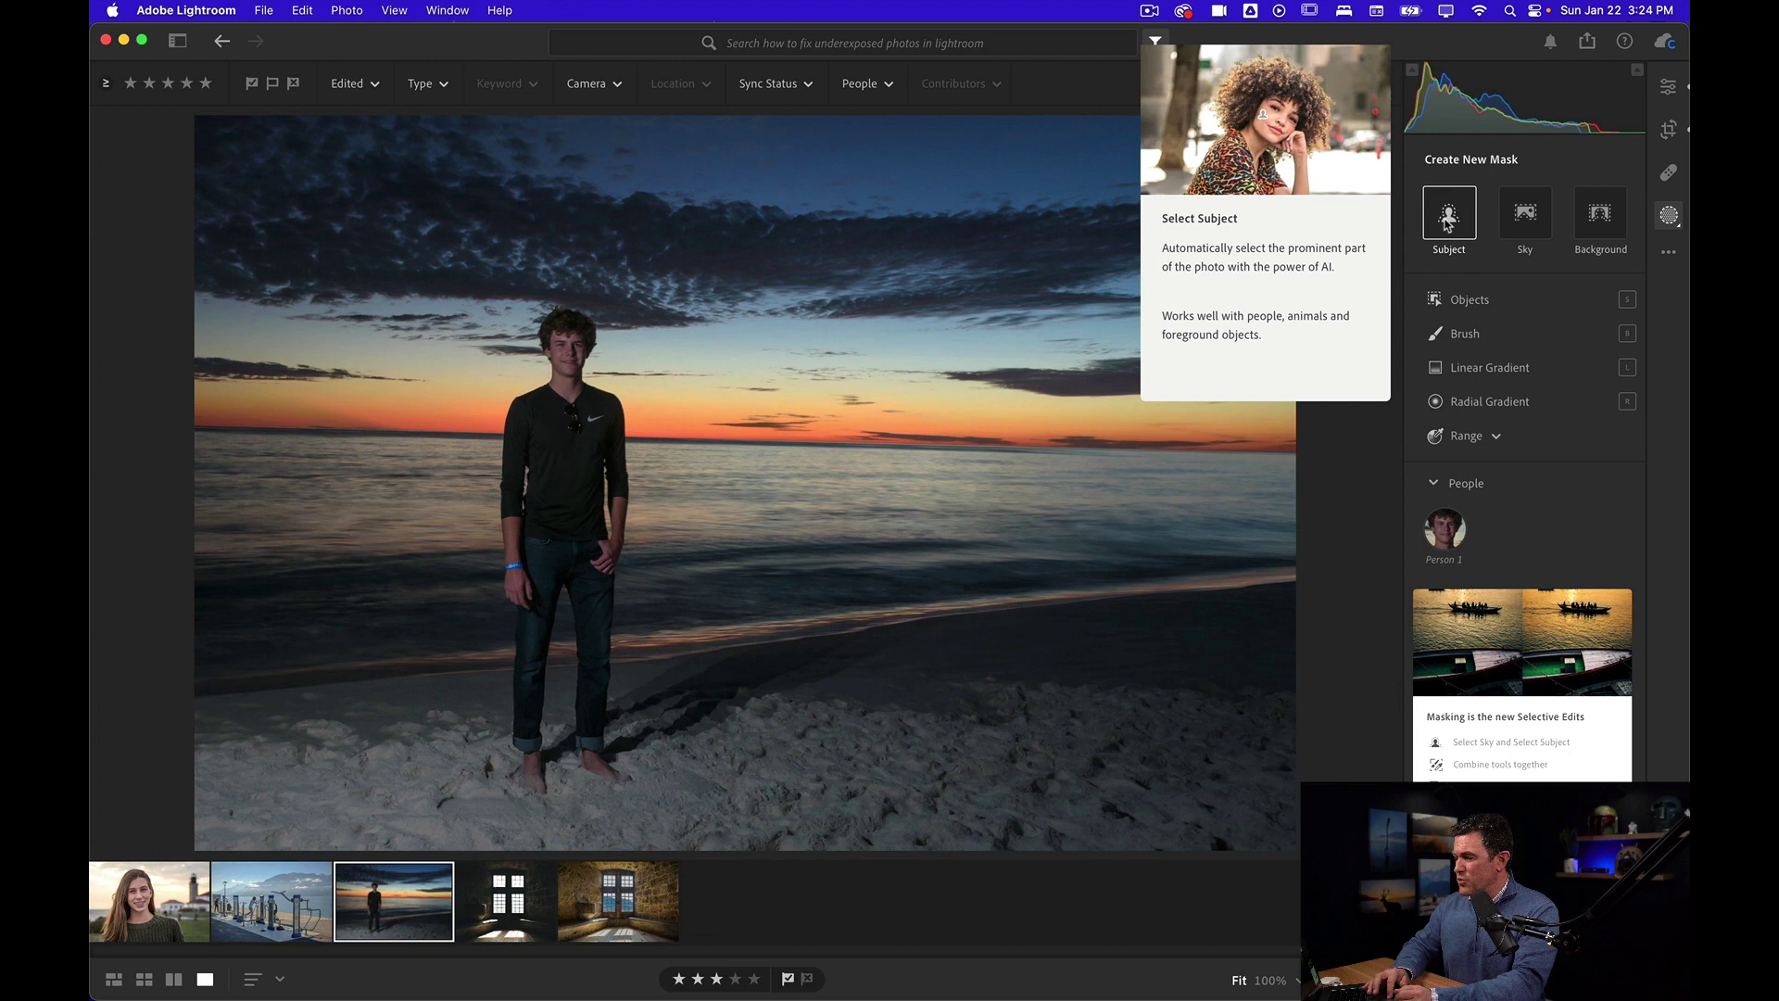
pyautogui.click(1447, 225)
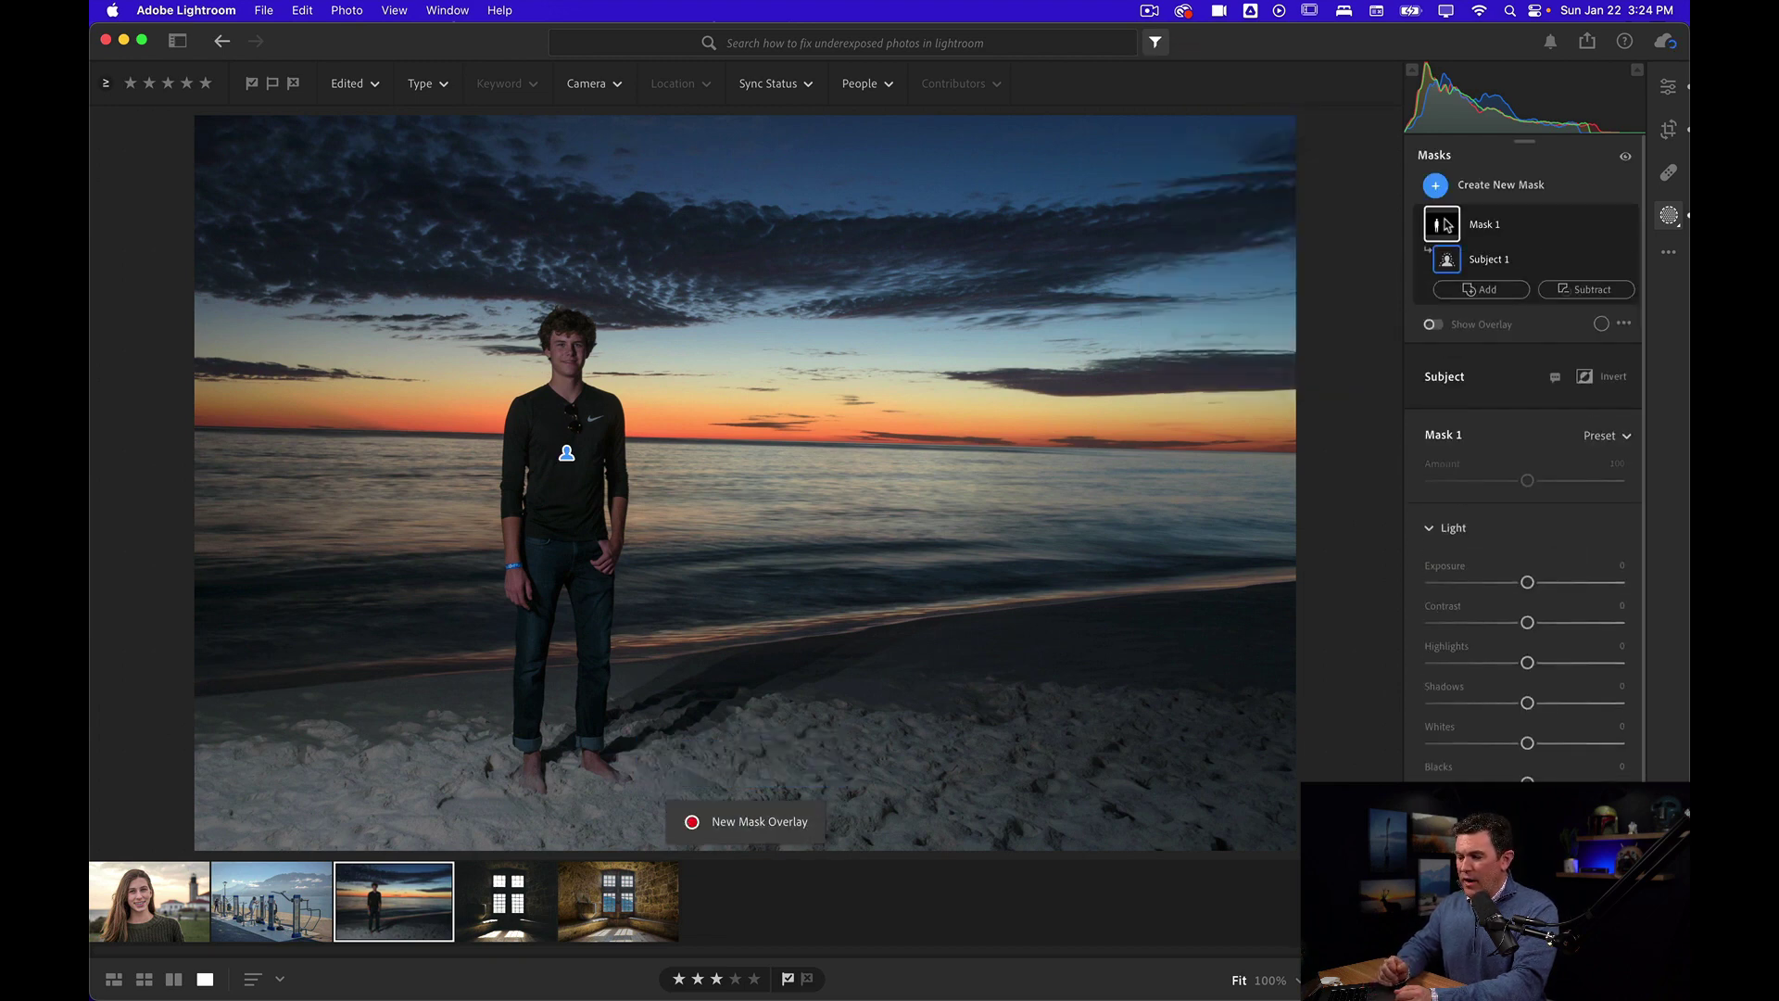
pyautogui.moveTo(567, 454)
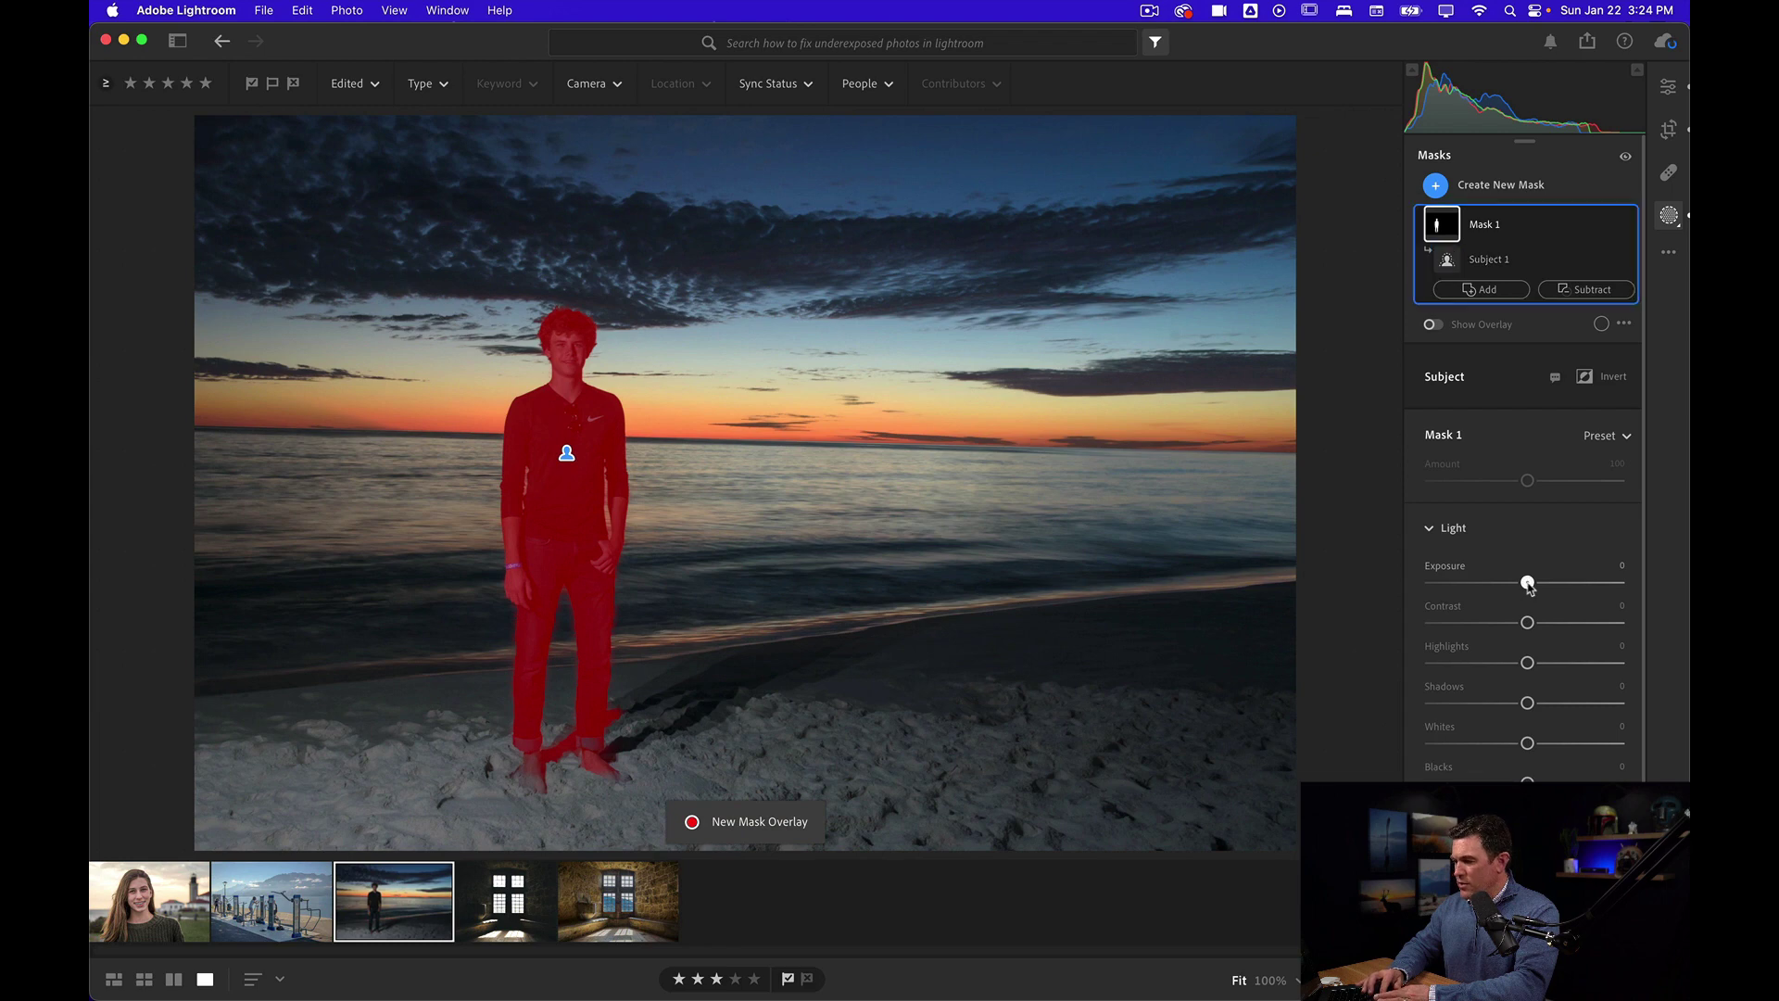
pyautogui.moveTo(1528, 584); pyautogui.dragTo(1540, 583)
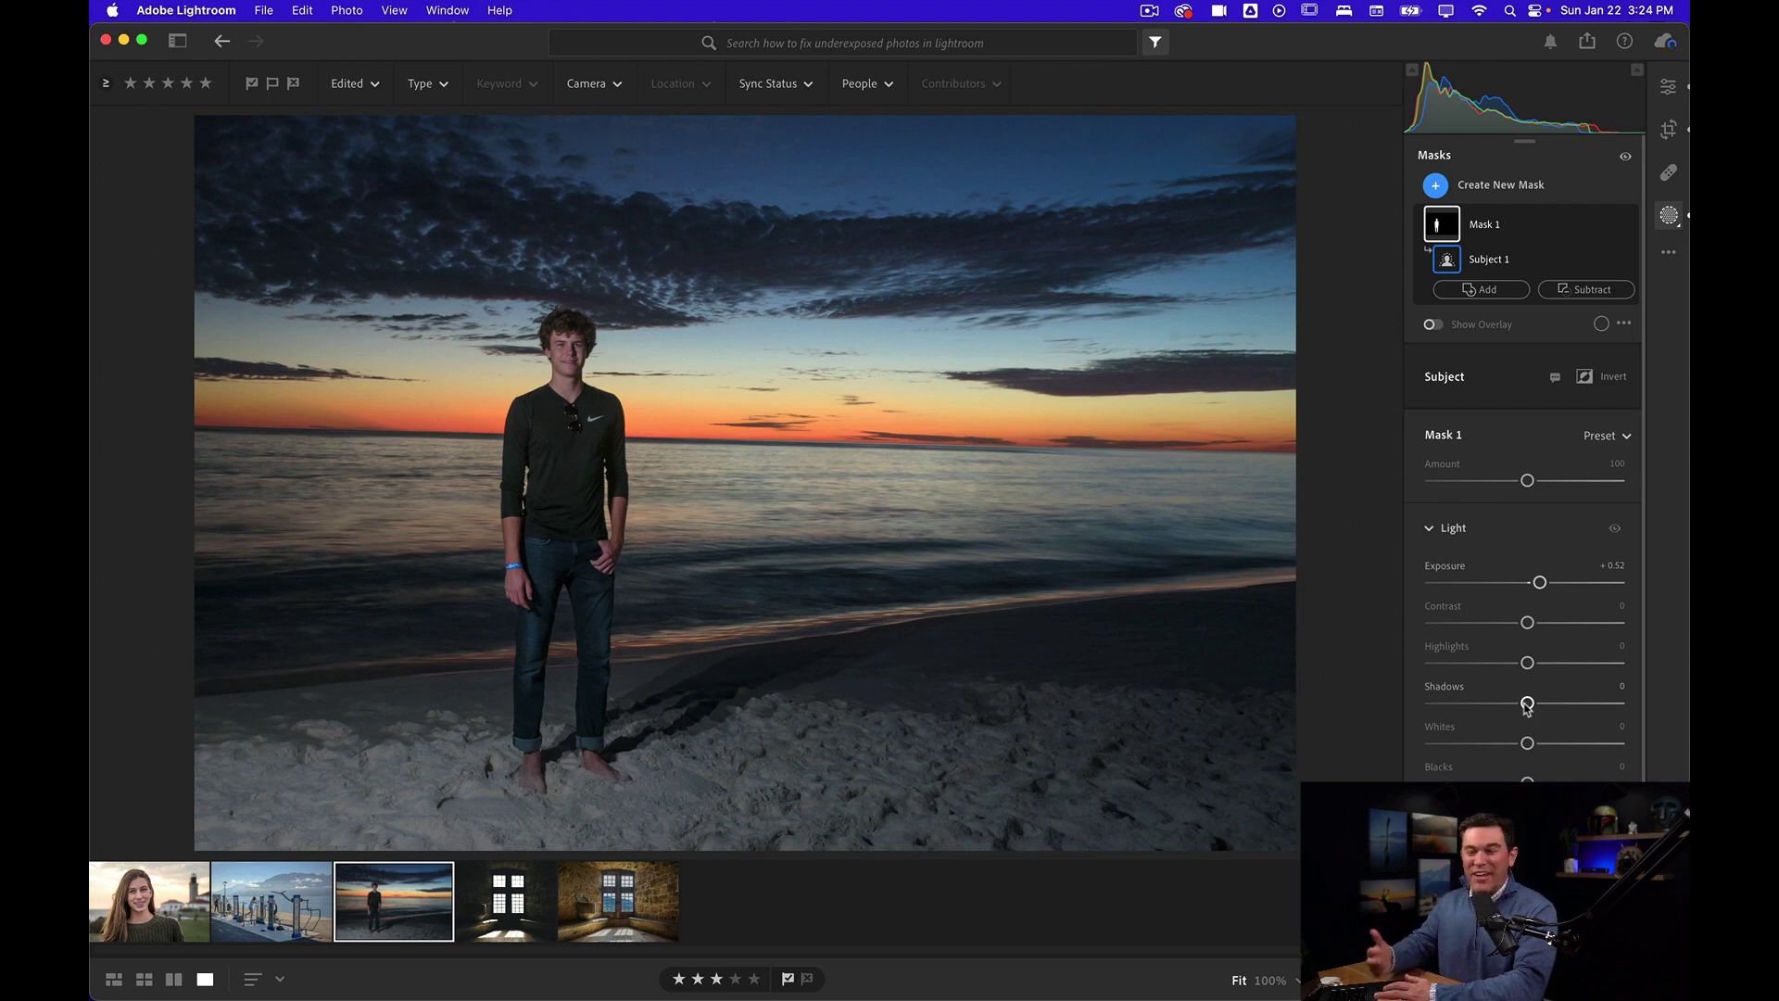
pyautogui.click(1527, 704)
pyautogui.moveTo(1527, 705); pyautogui.dragTo(1548, 704)
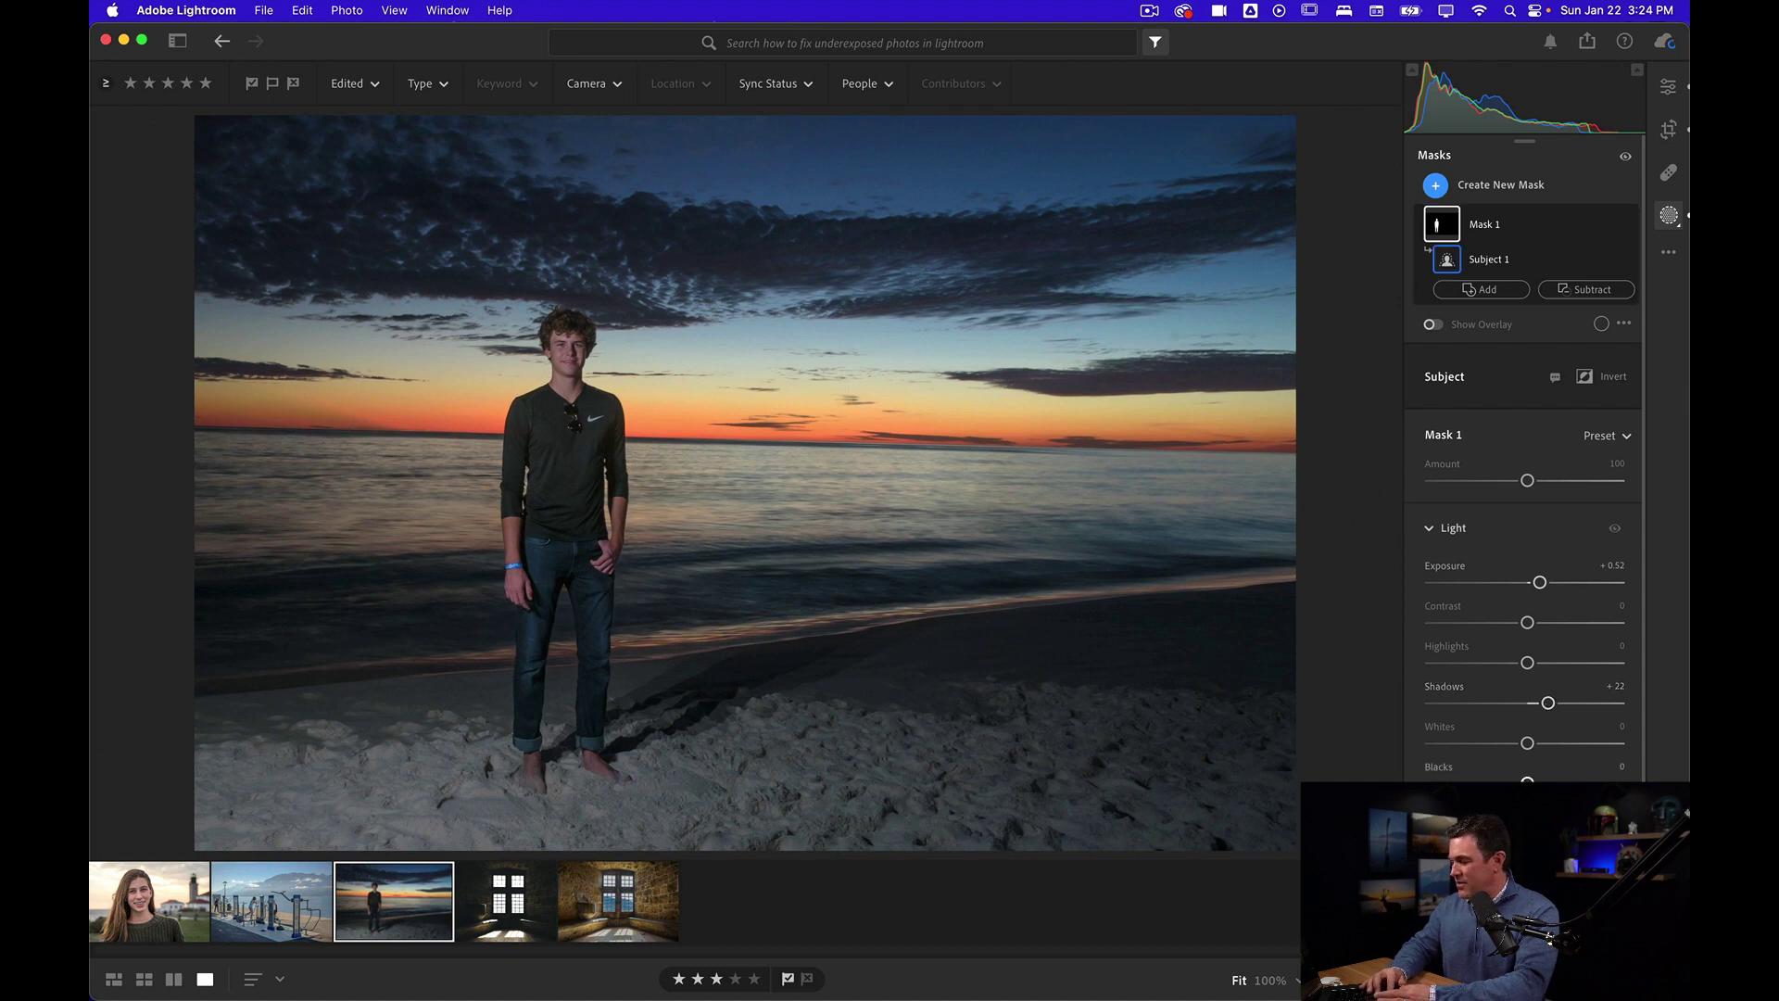
pyautogui.click(1527, 780)
pyautogui.moveTo(1519, 781); pyautogui.dragTo(1514, 780)
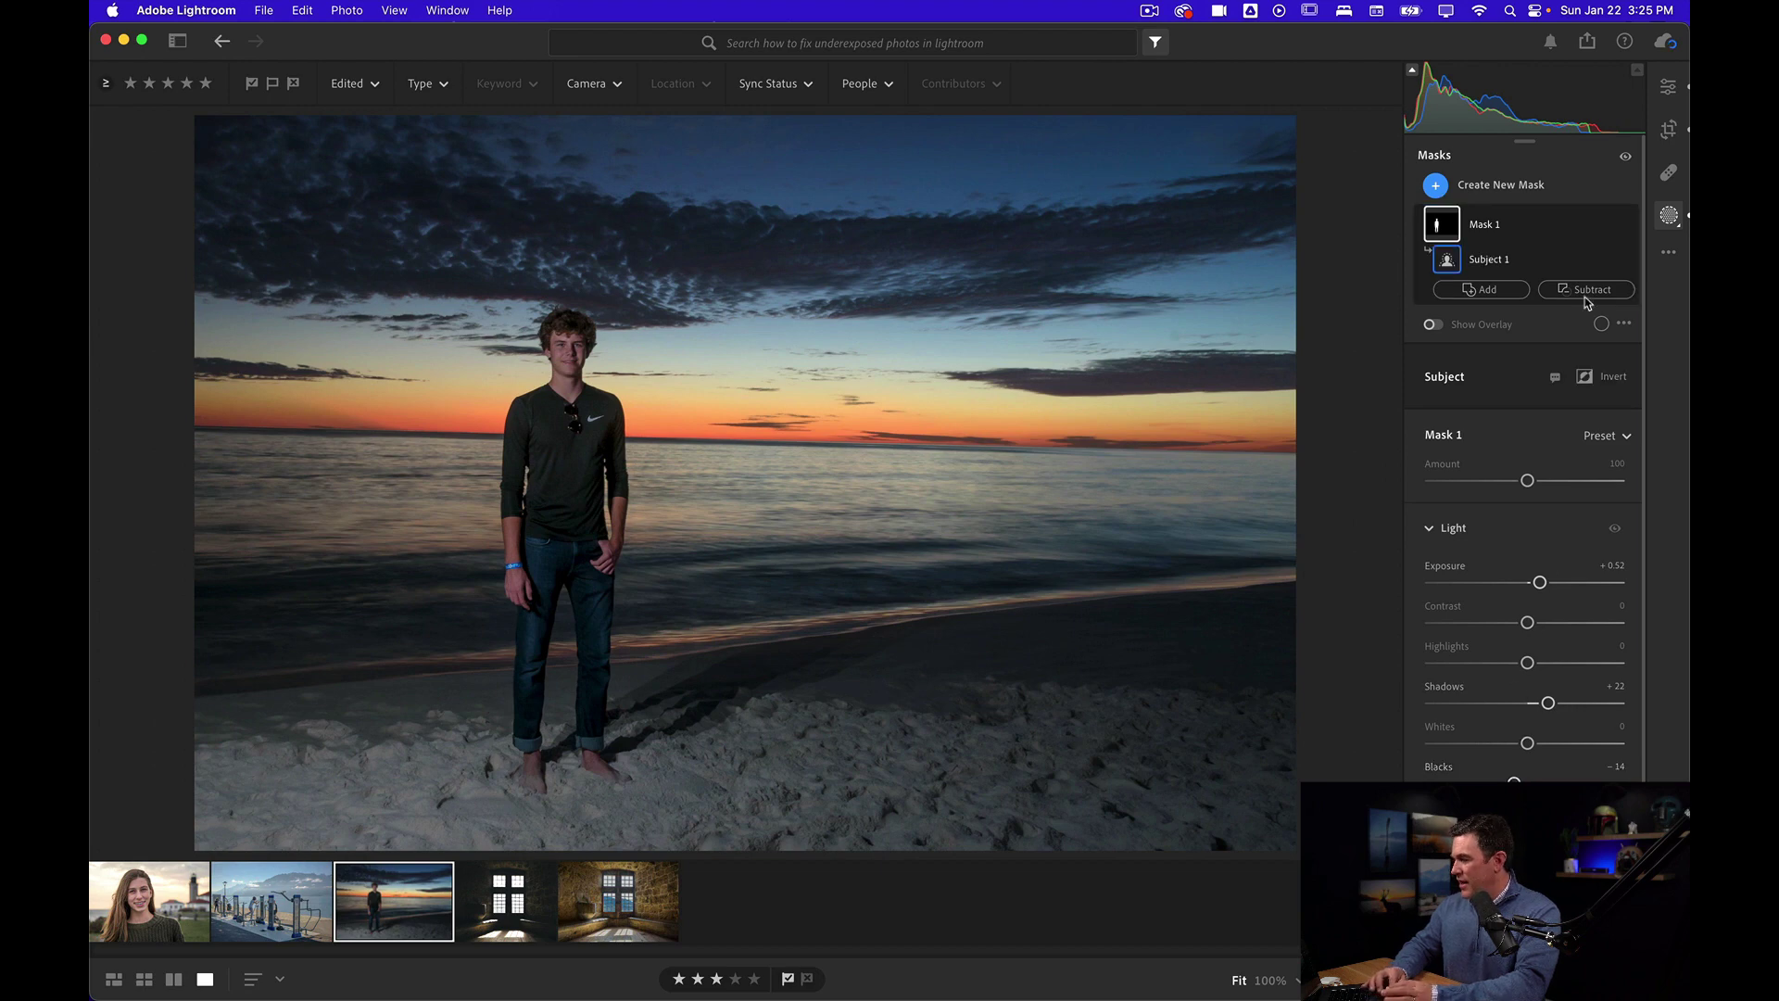
pyautogui.click(1627, 163)
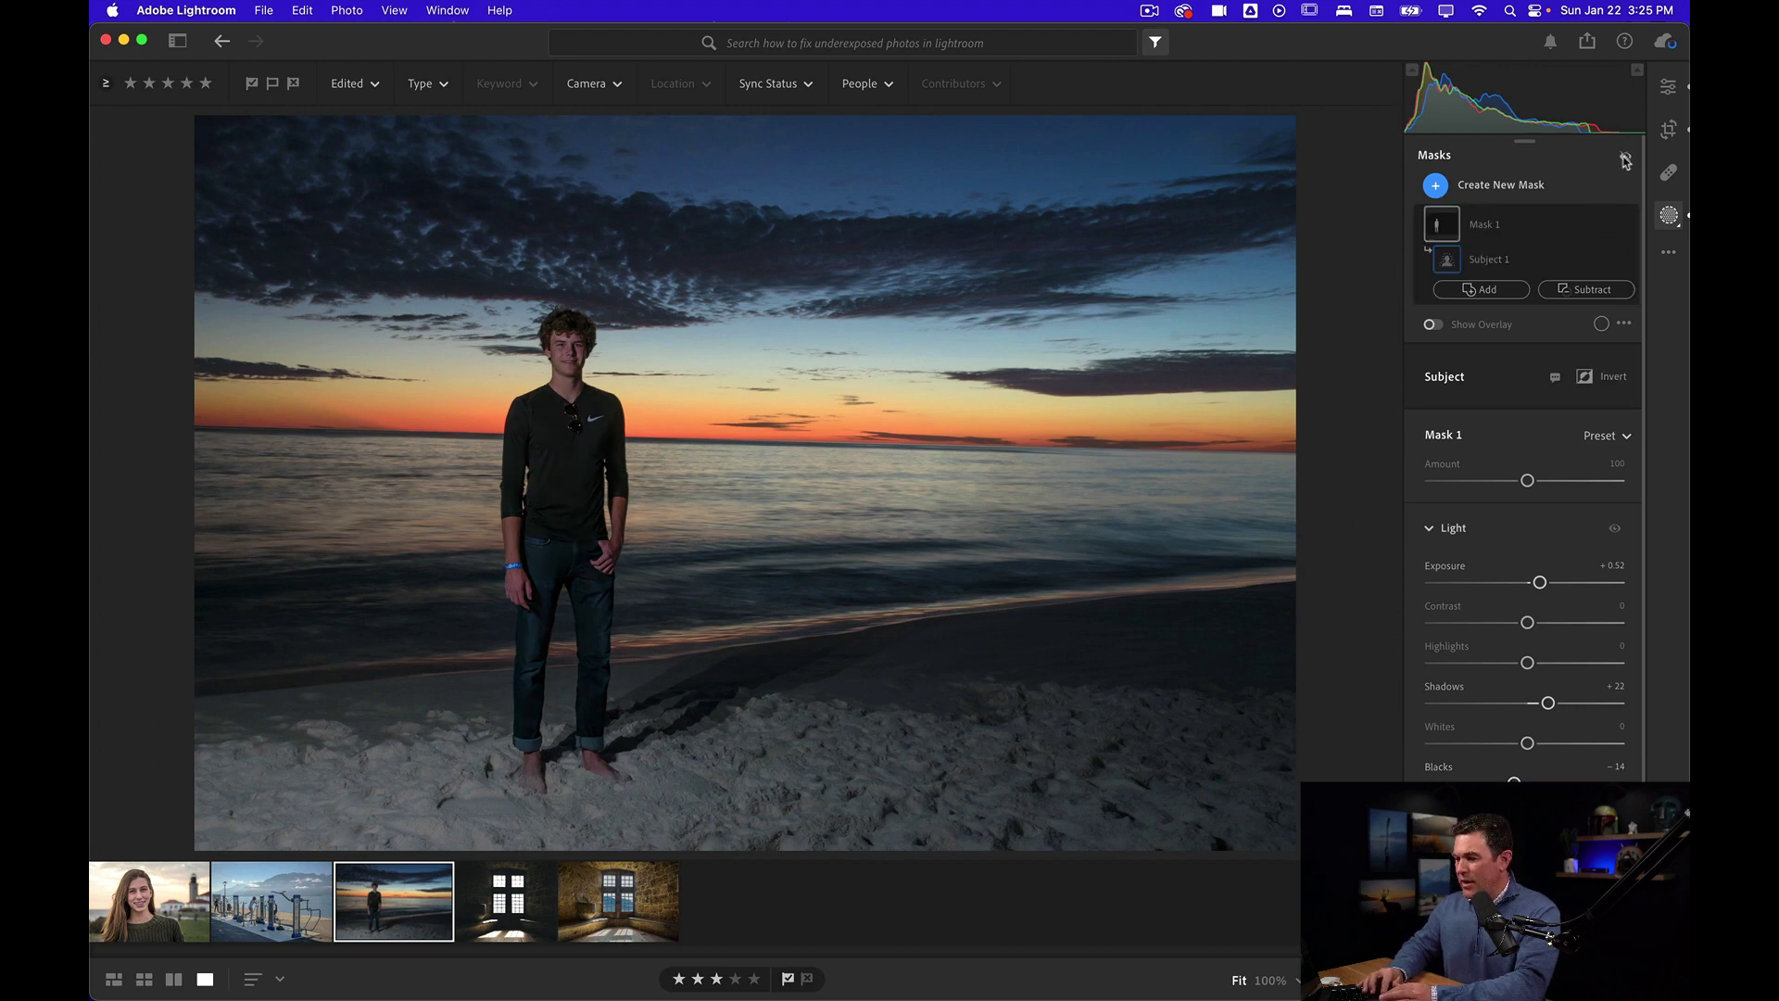
pyautogui.click(1626, 163)
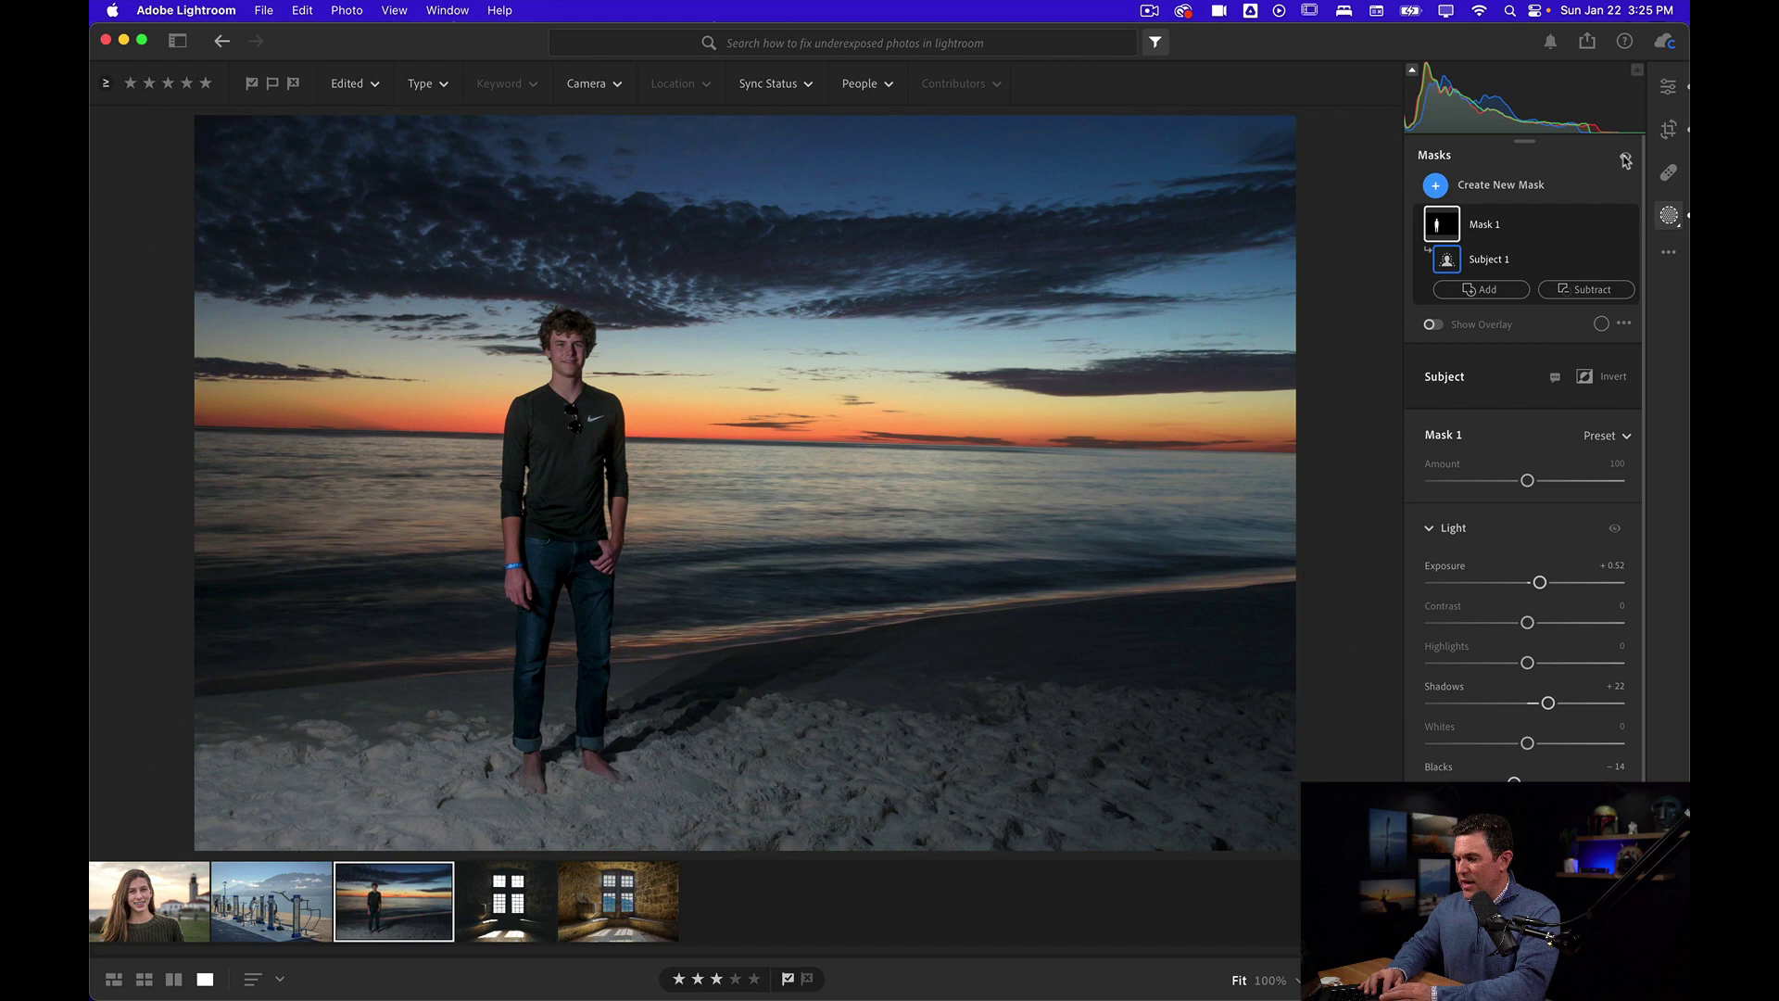
pyautogui.click(1627, 162)
pyautogui.click(1626, 162)
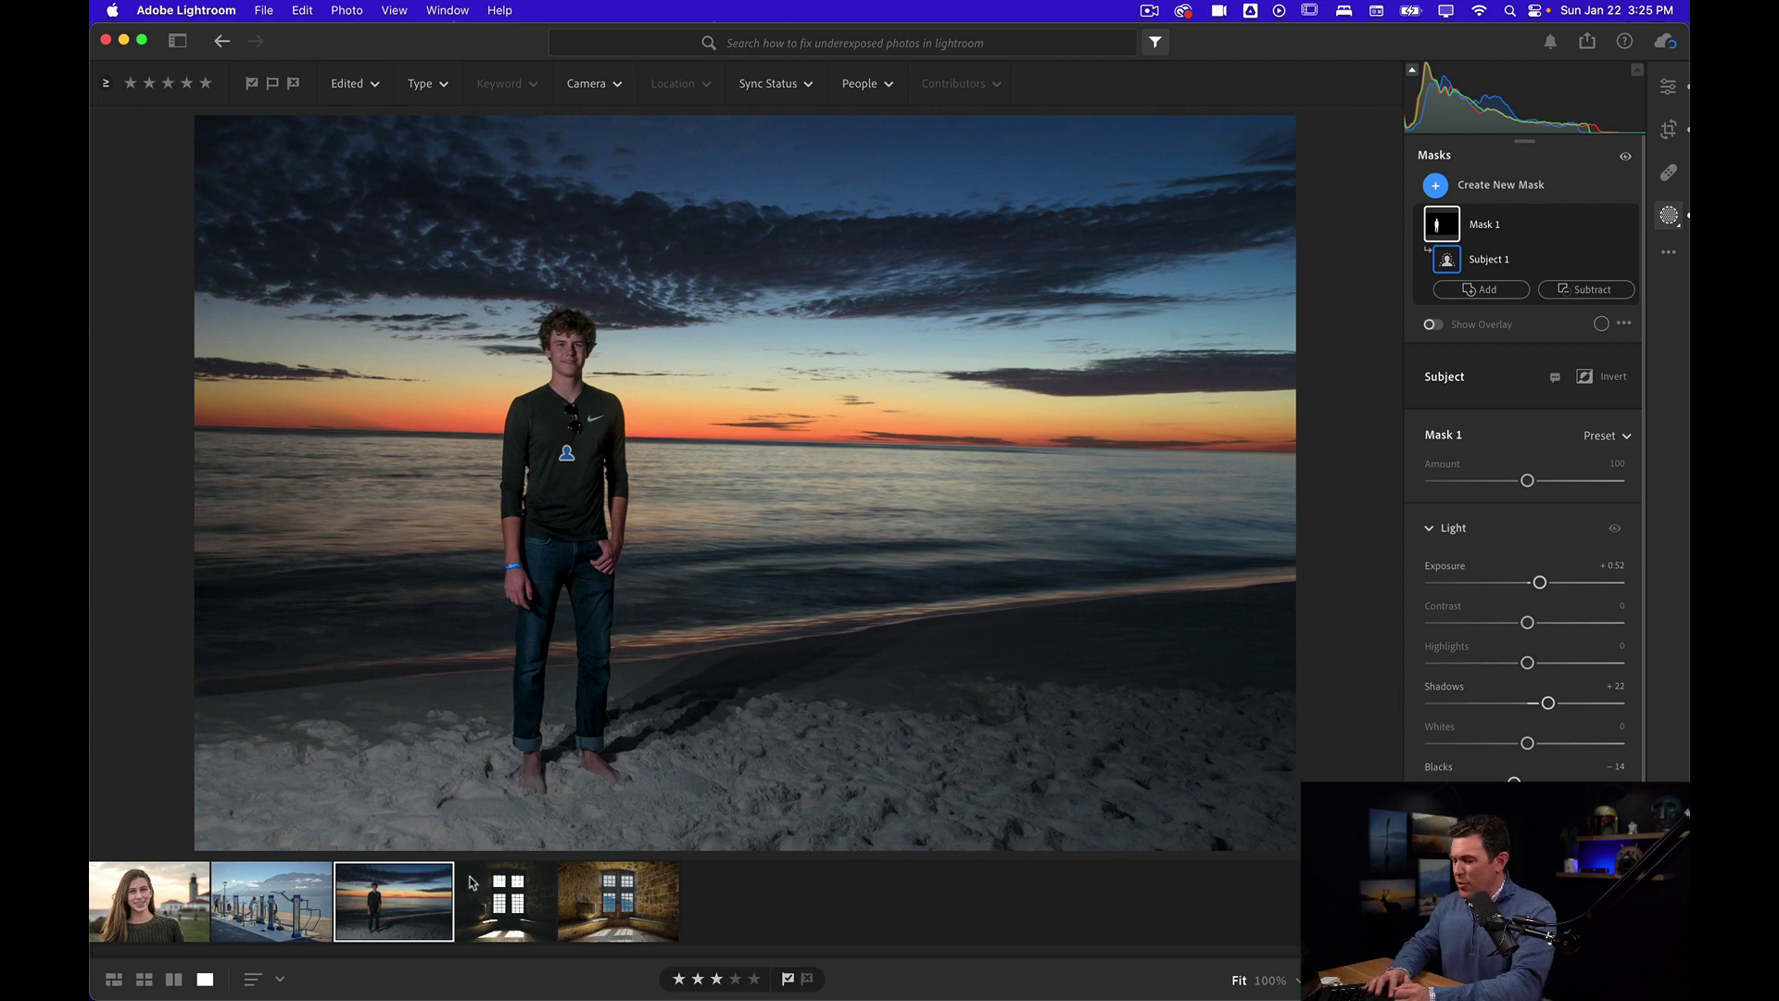
# Open the dark stone window interior photo for editing with its Light section expanded
pyautogui.click(498, 906)
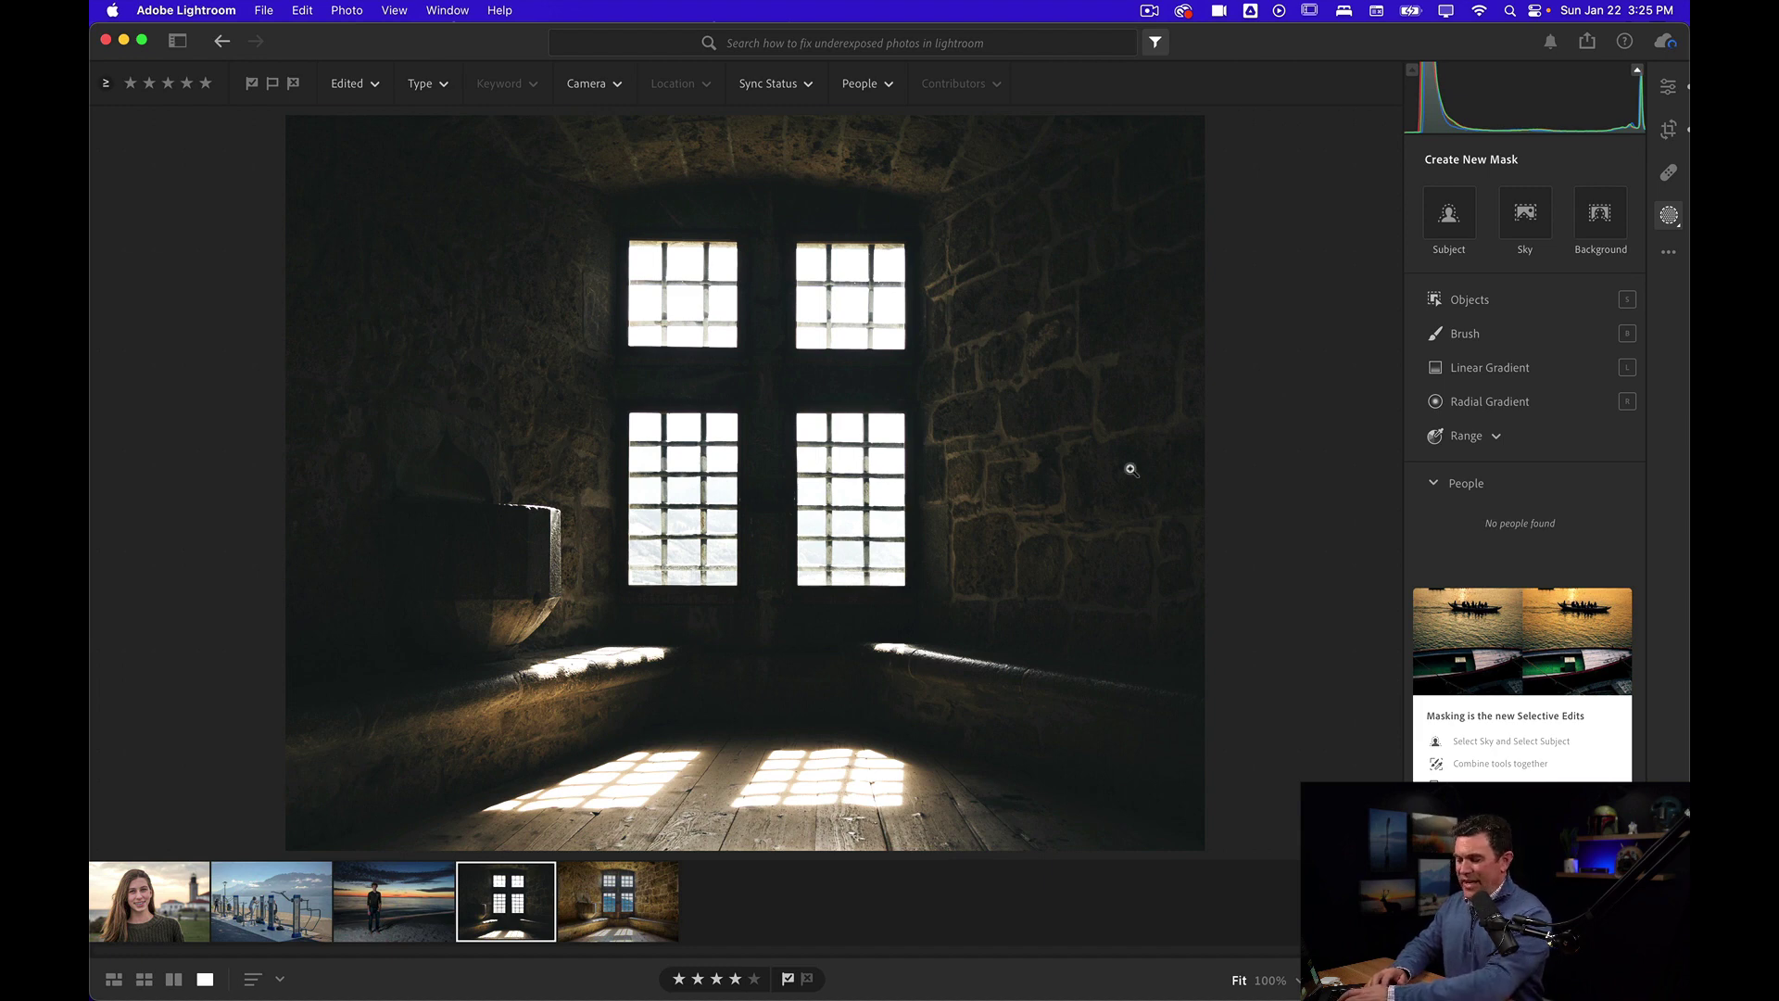
pyautogui.press('e')
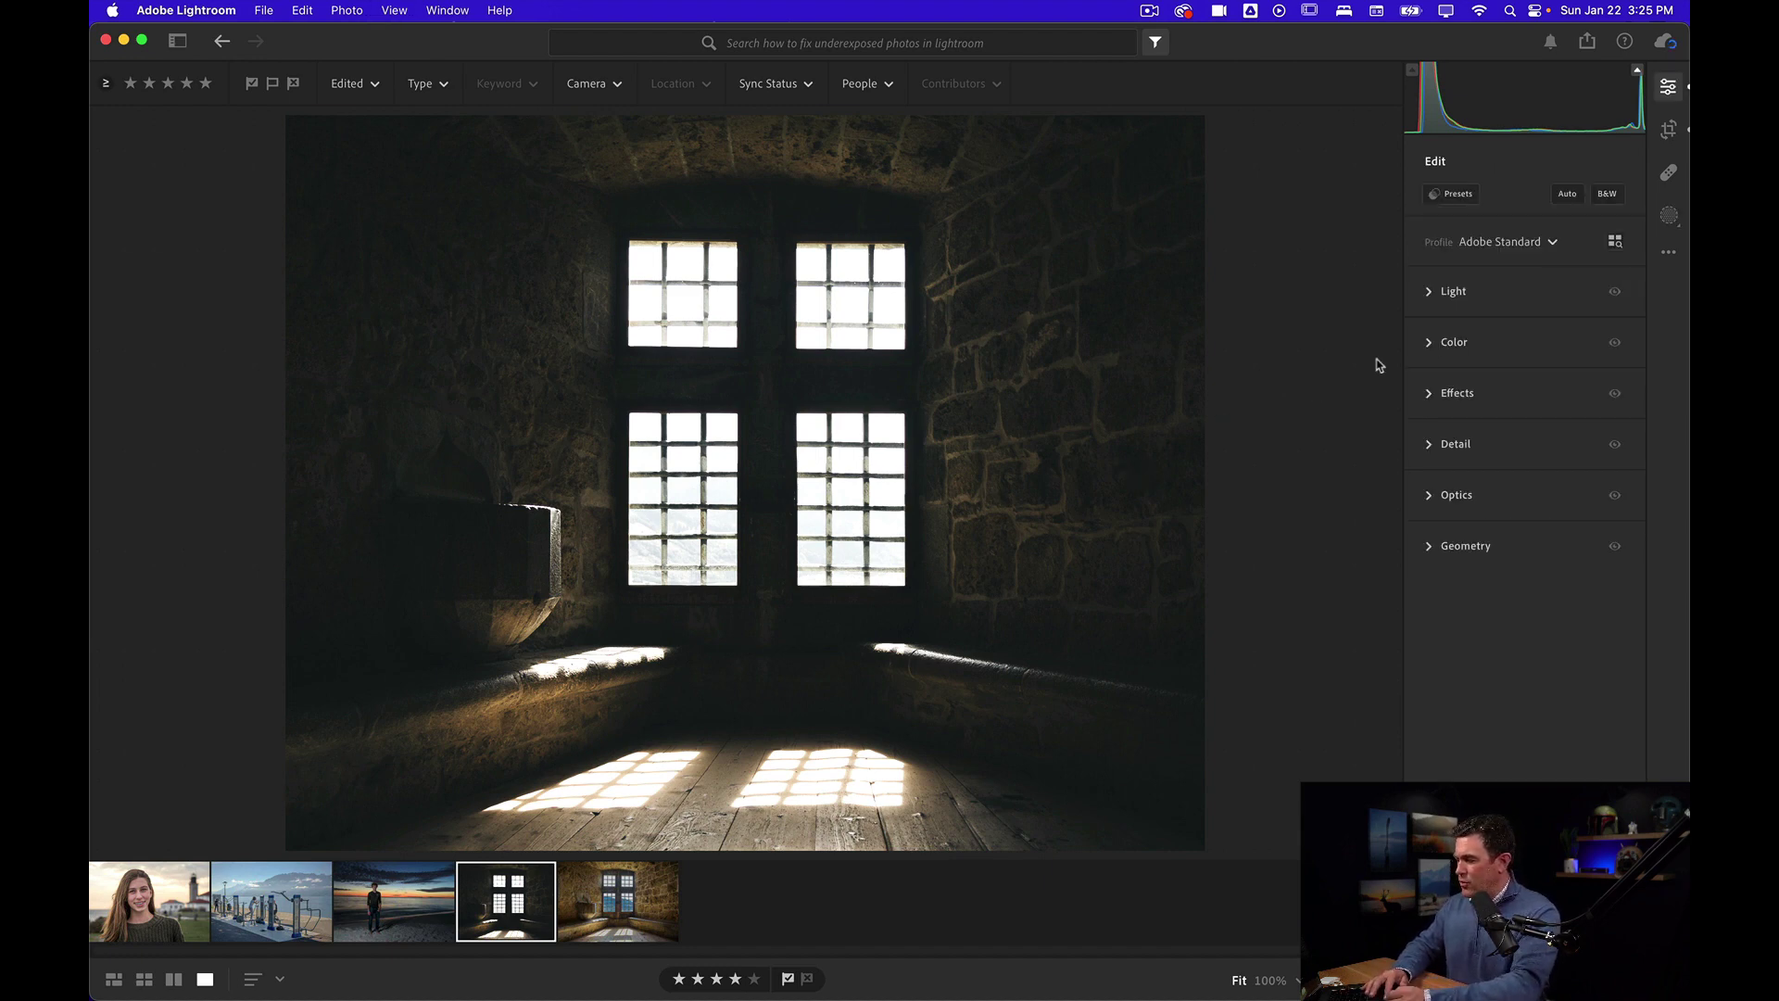
pyautogui.click(1431, 292)
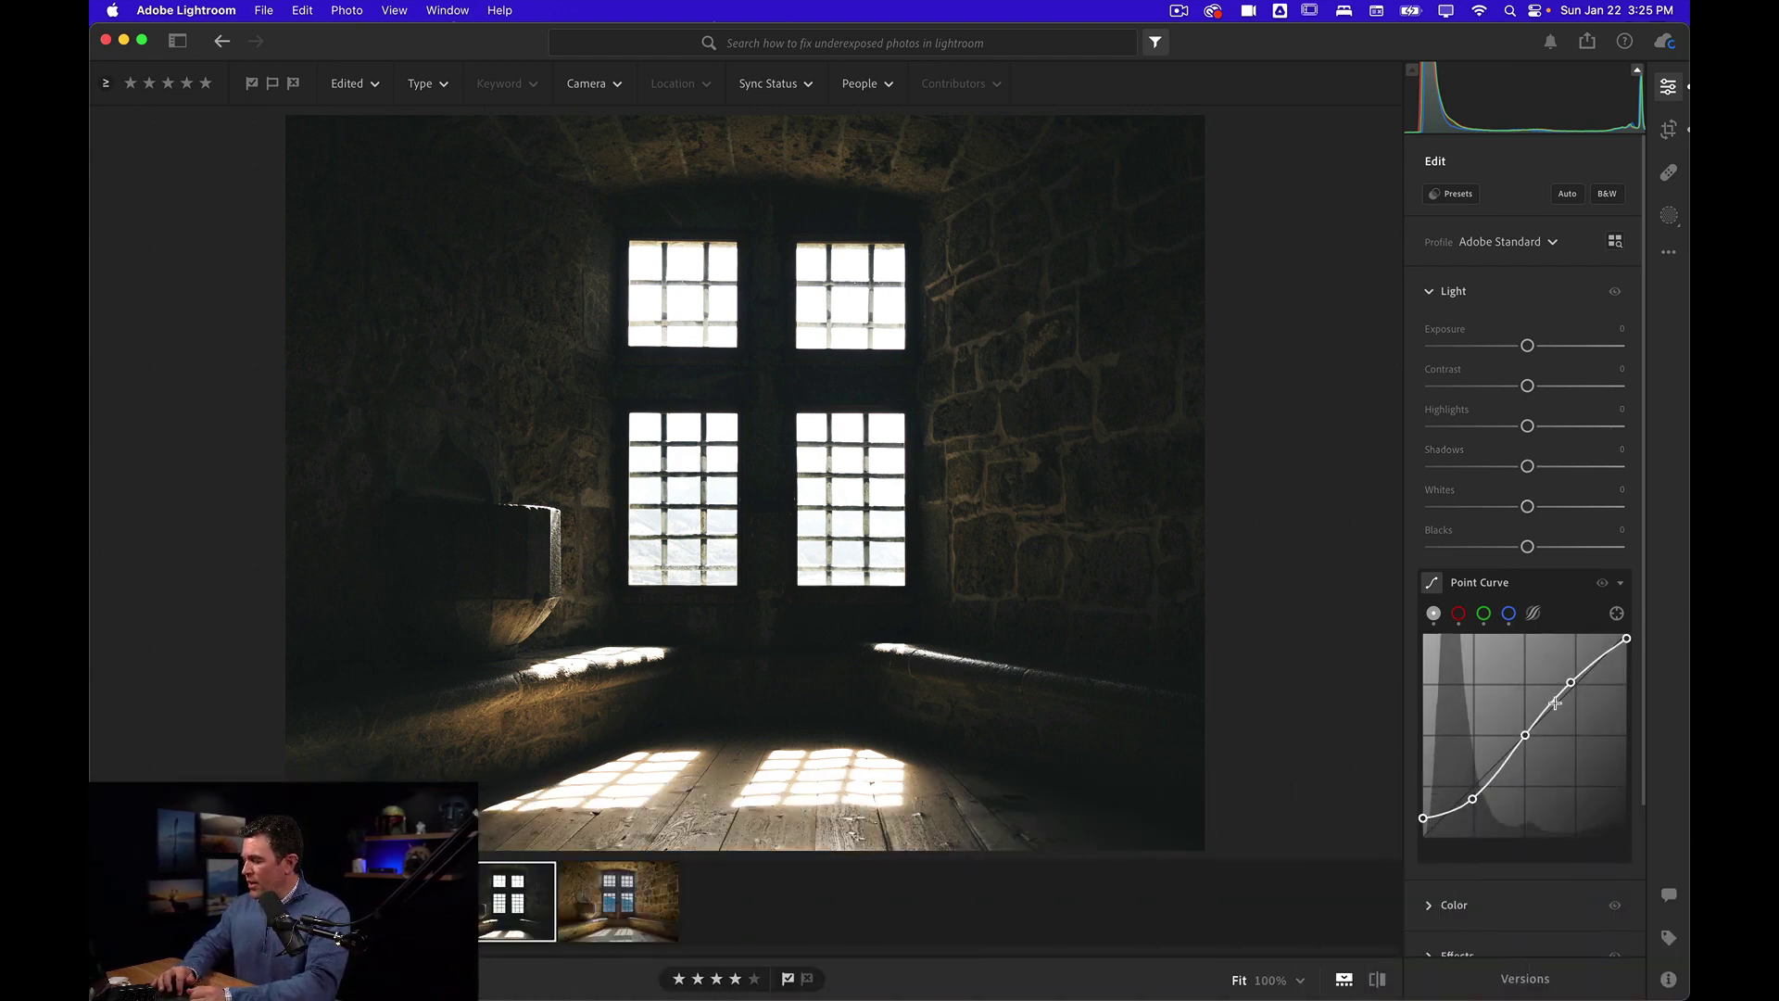
pyautogui.click(1460, 616)
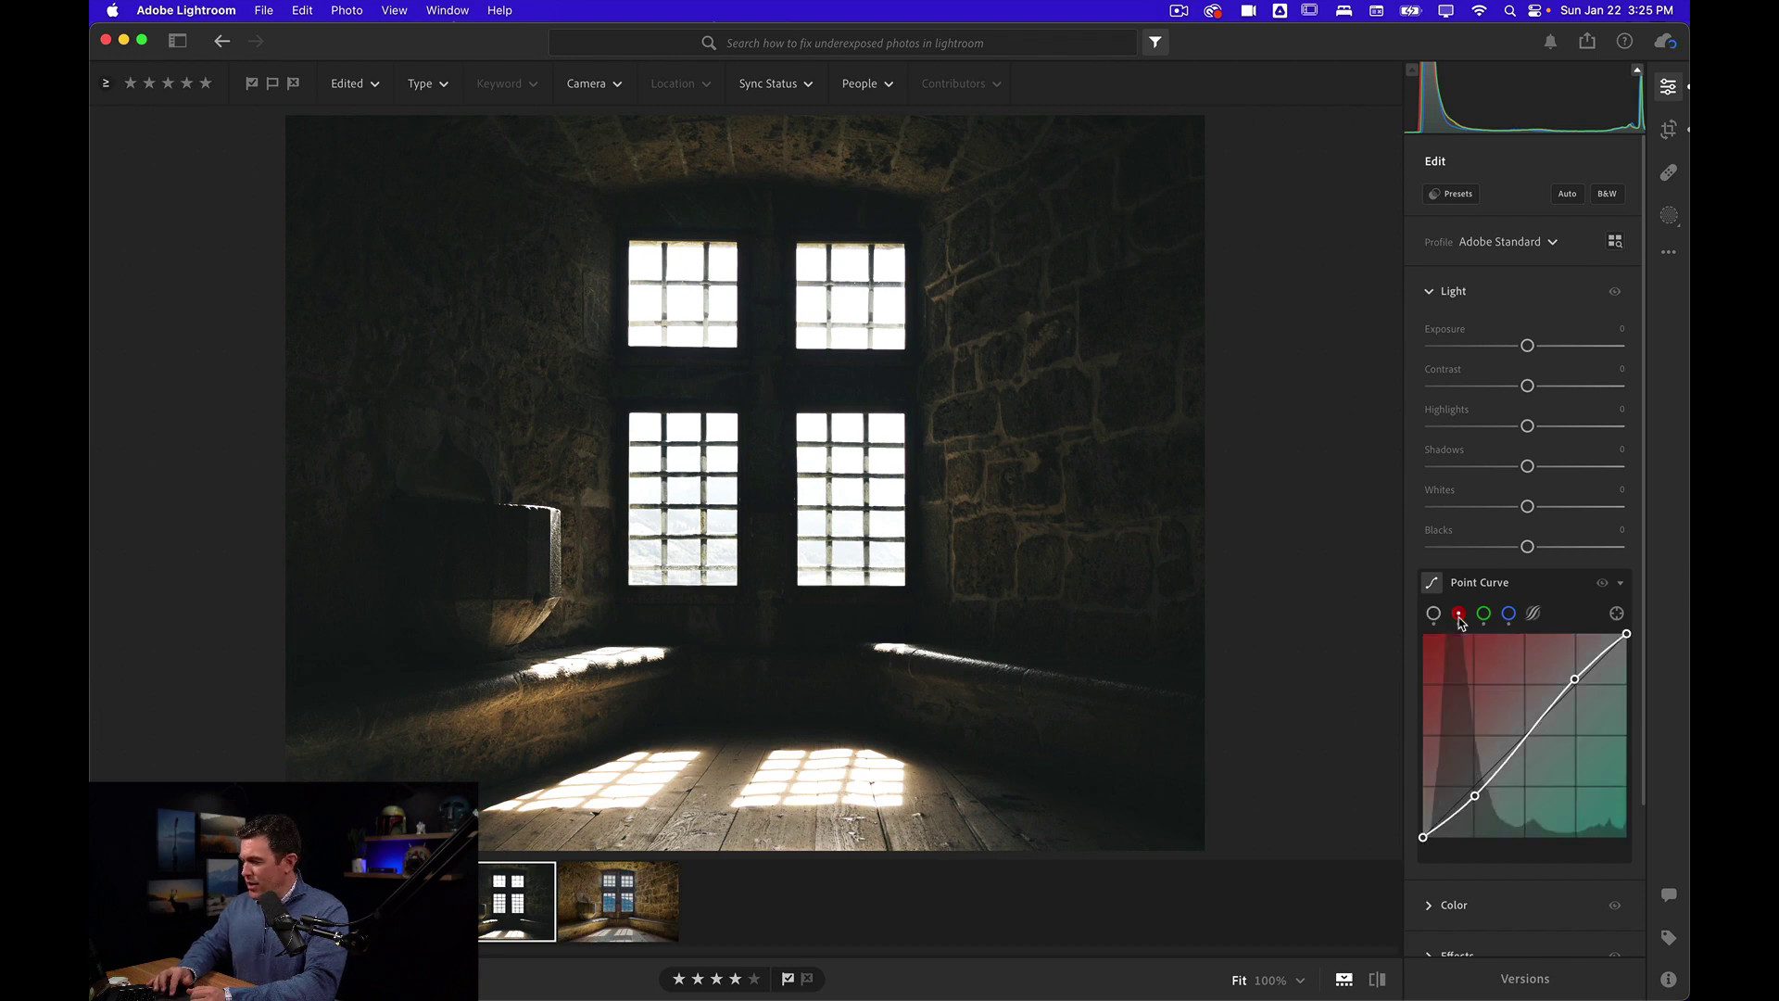
pyautogui.click(1483, 614)
pyautogui.click(1509, 616)
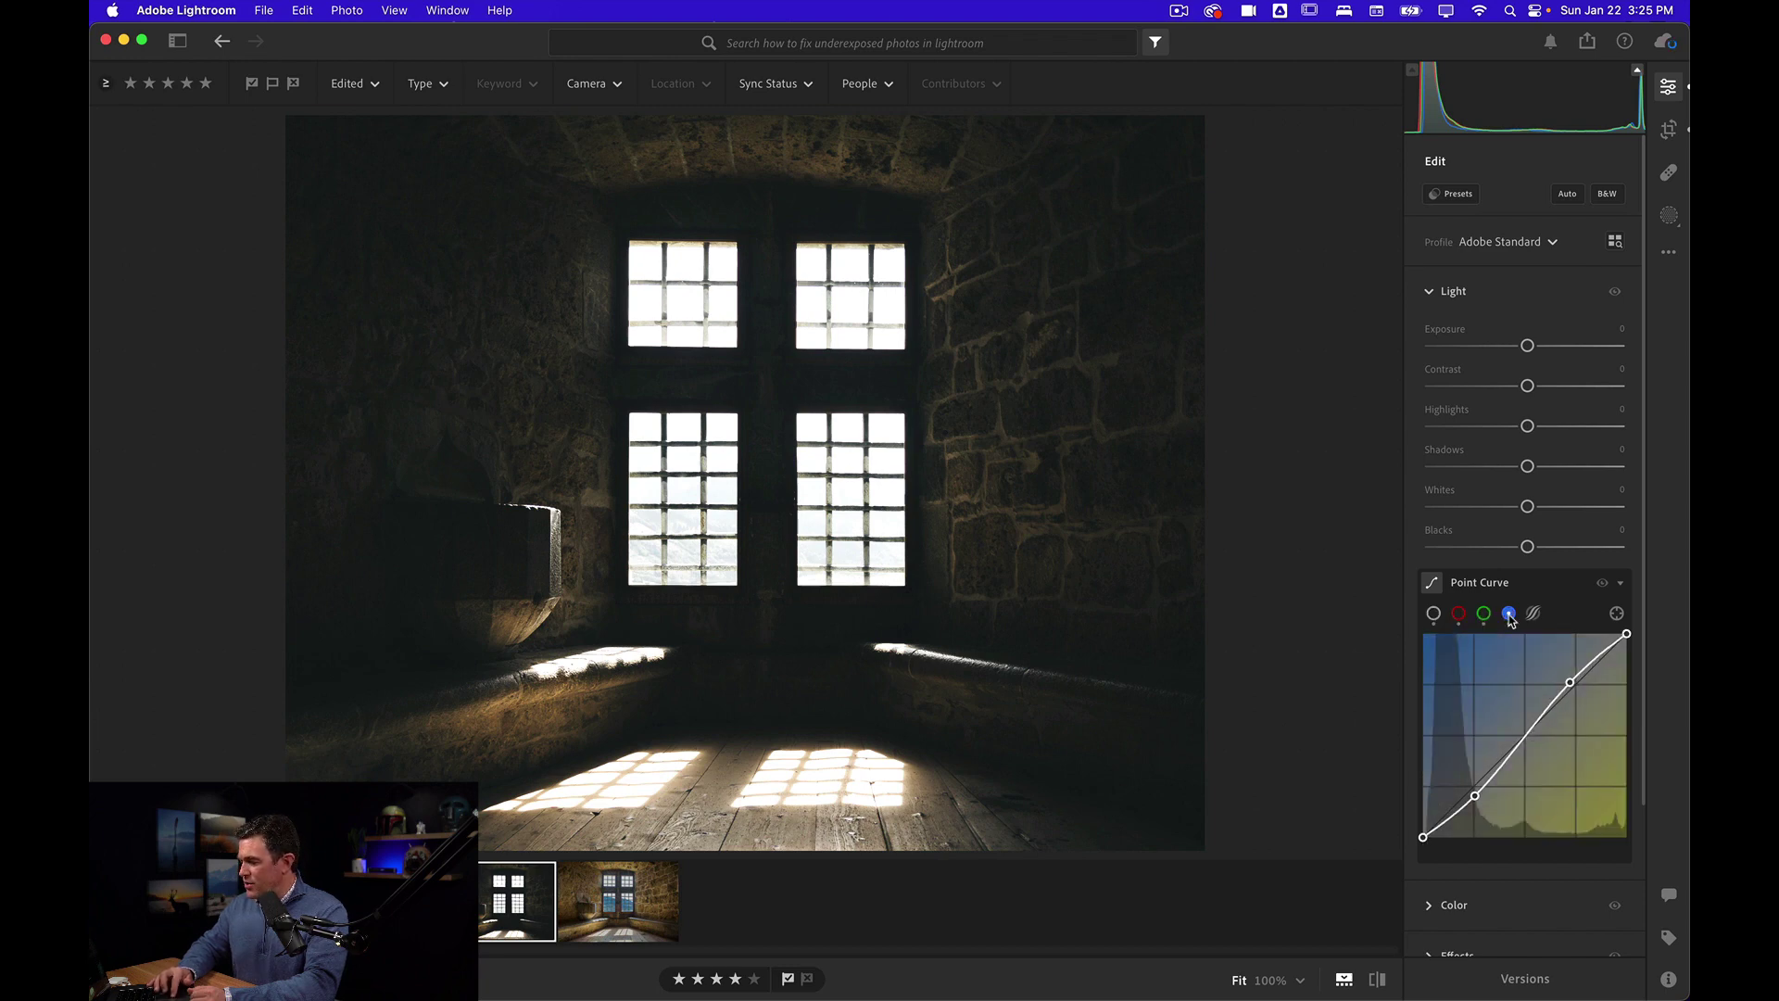
pyautogui.click(1434, 615)
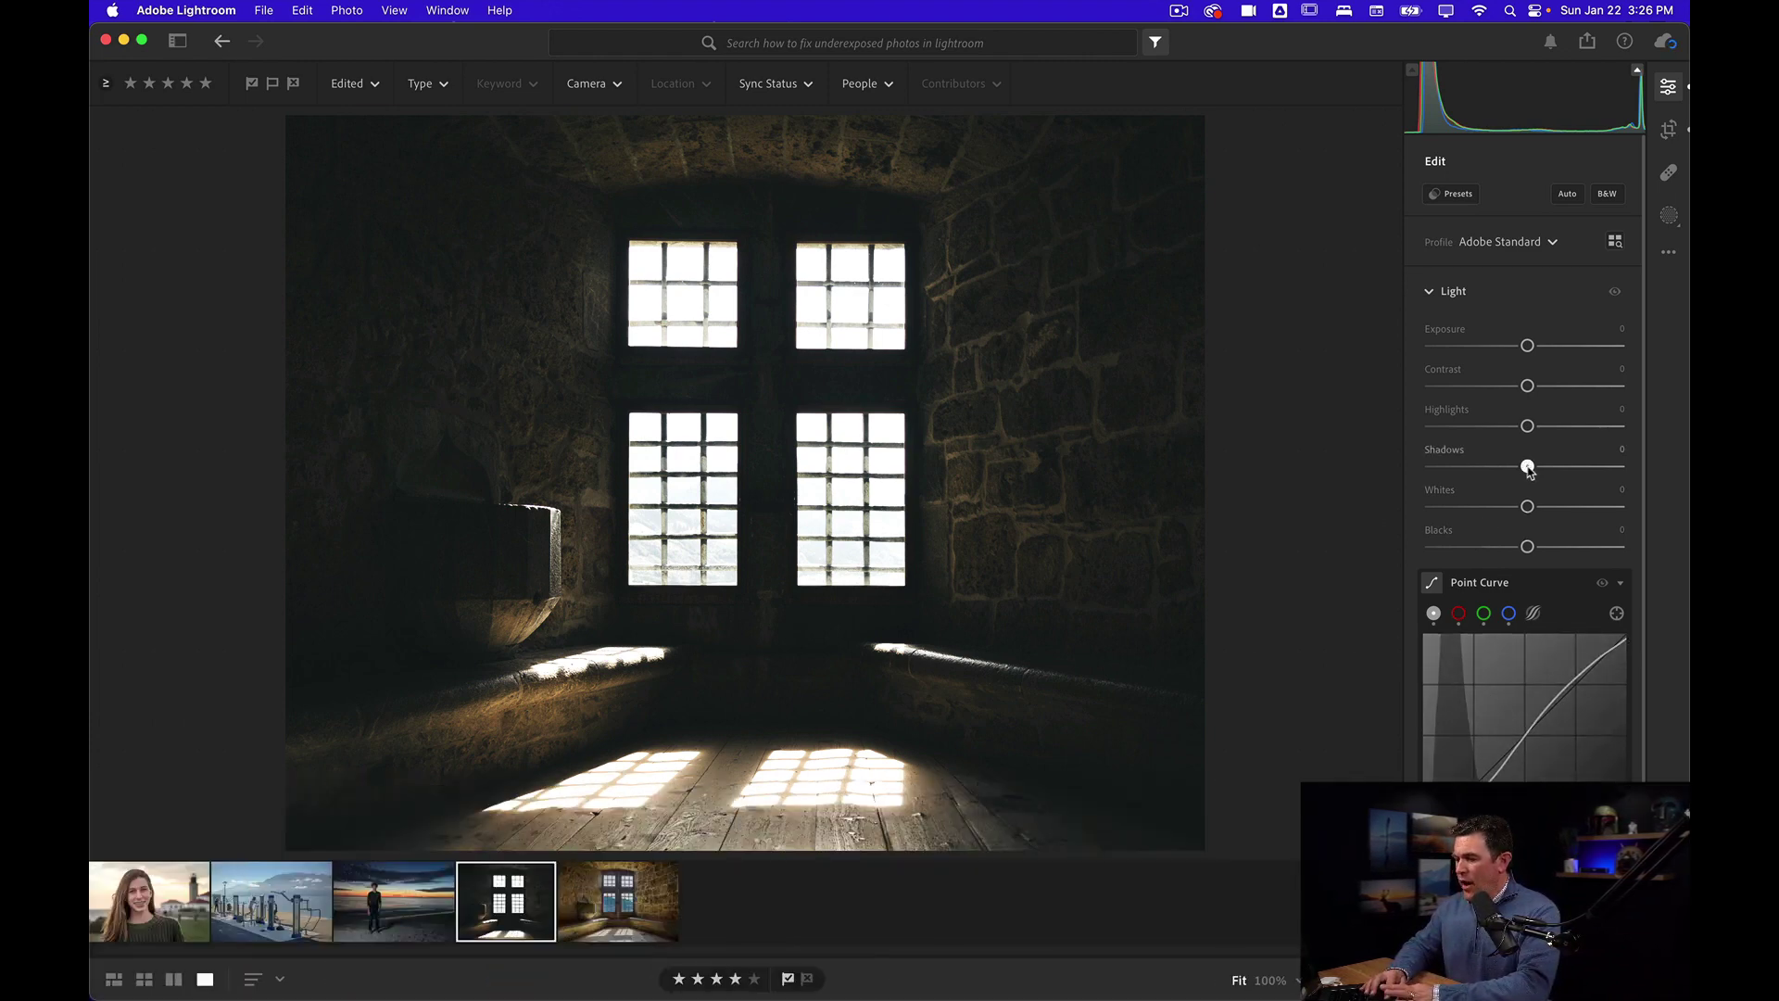
# Try brighter Shadows and Exposure on the window photo, then reset both to zero
pyautogui.moveTo(1528, 468); pyautogui.dragTo(1629, 457)
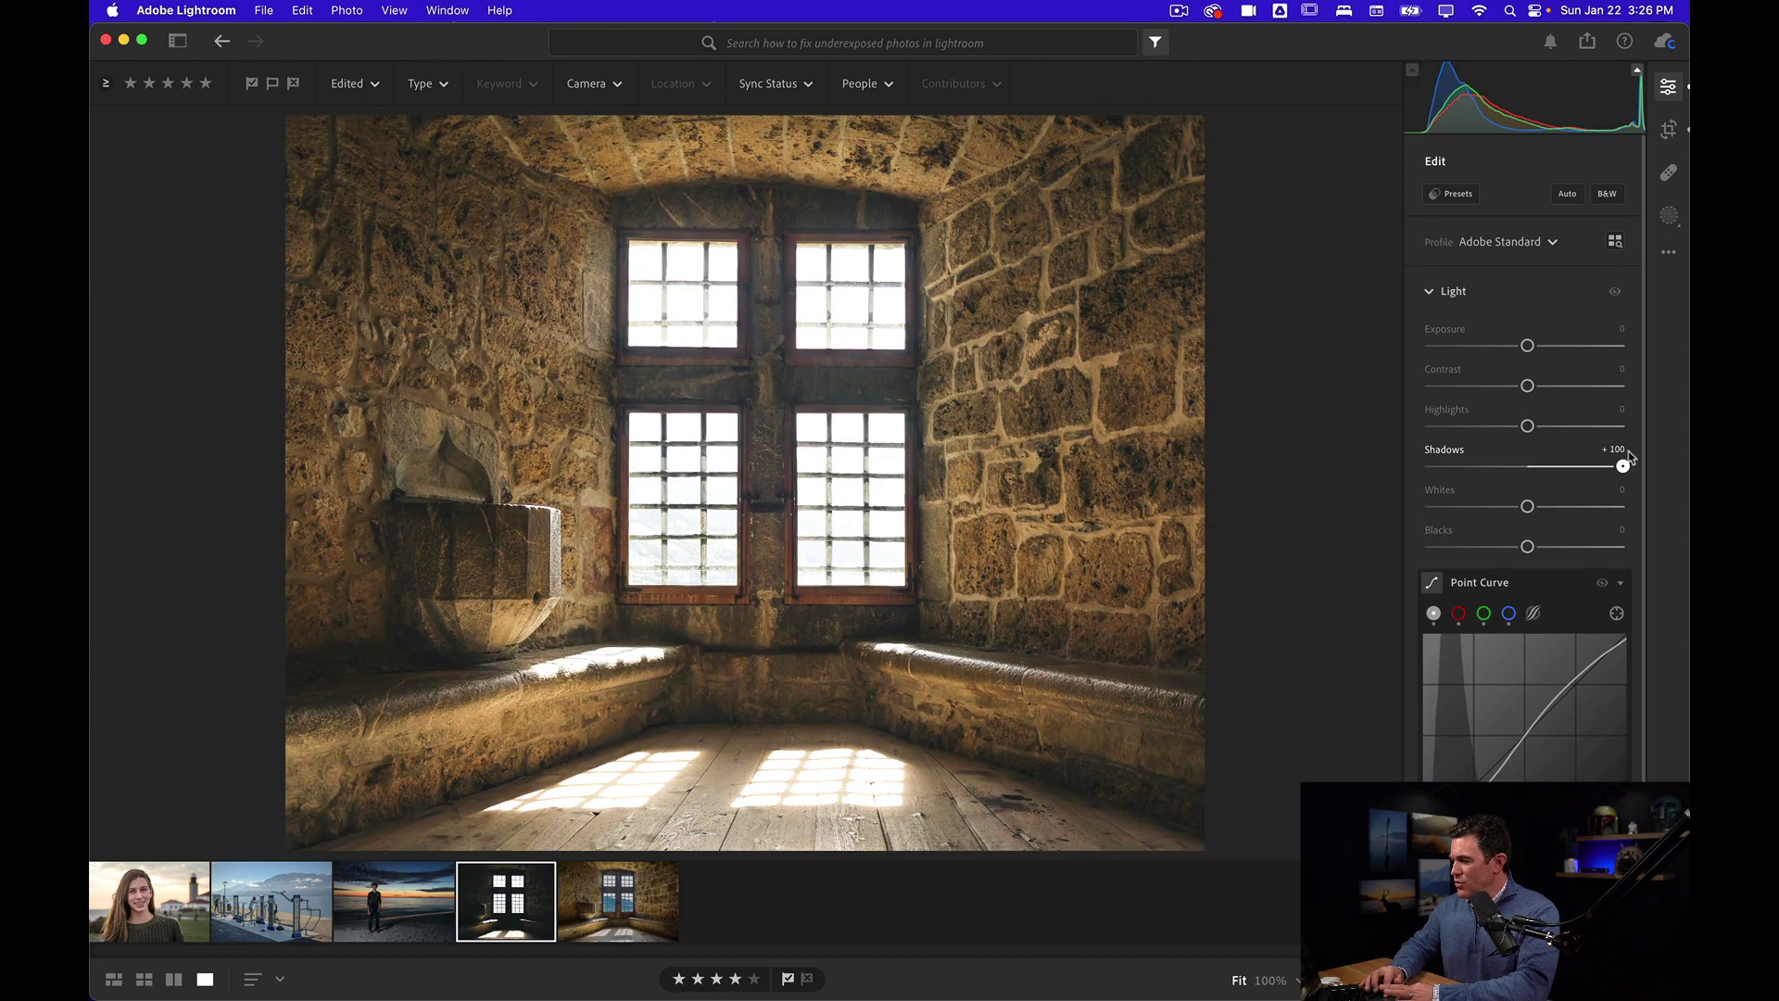
pyautogui.doubleClick(1623, 465)
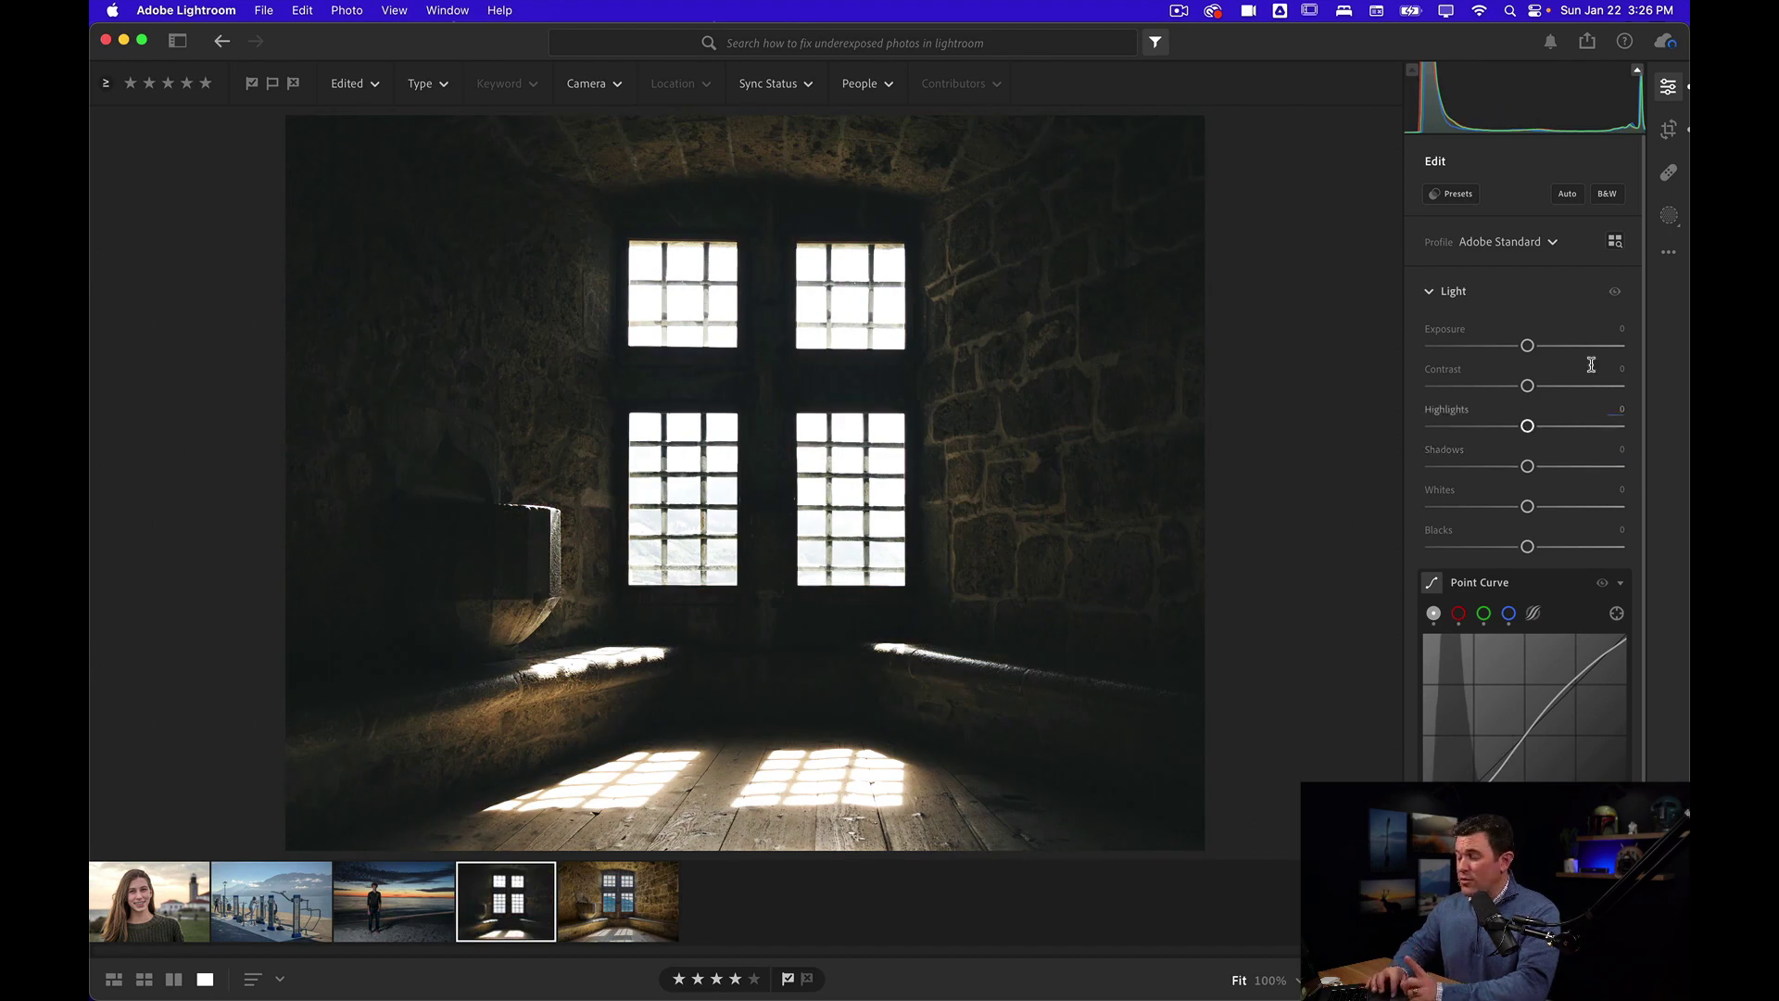
pyautogui.moveTo(1528, 346); pyautogui.dragTo(1557, 350)
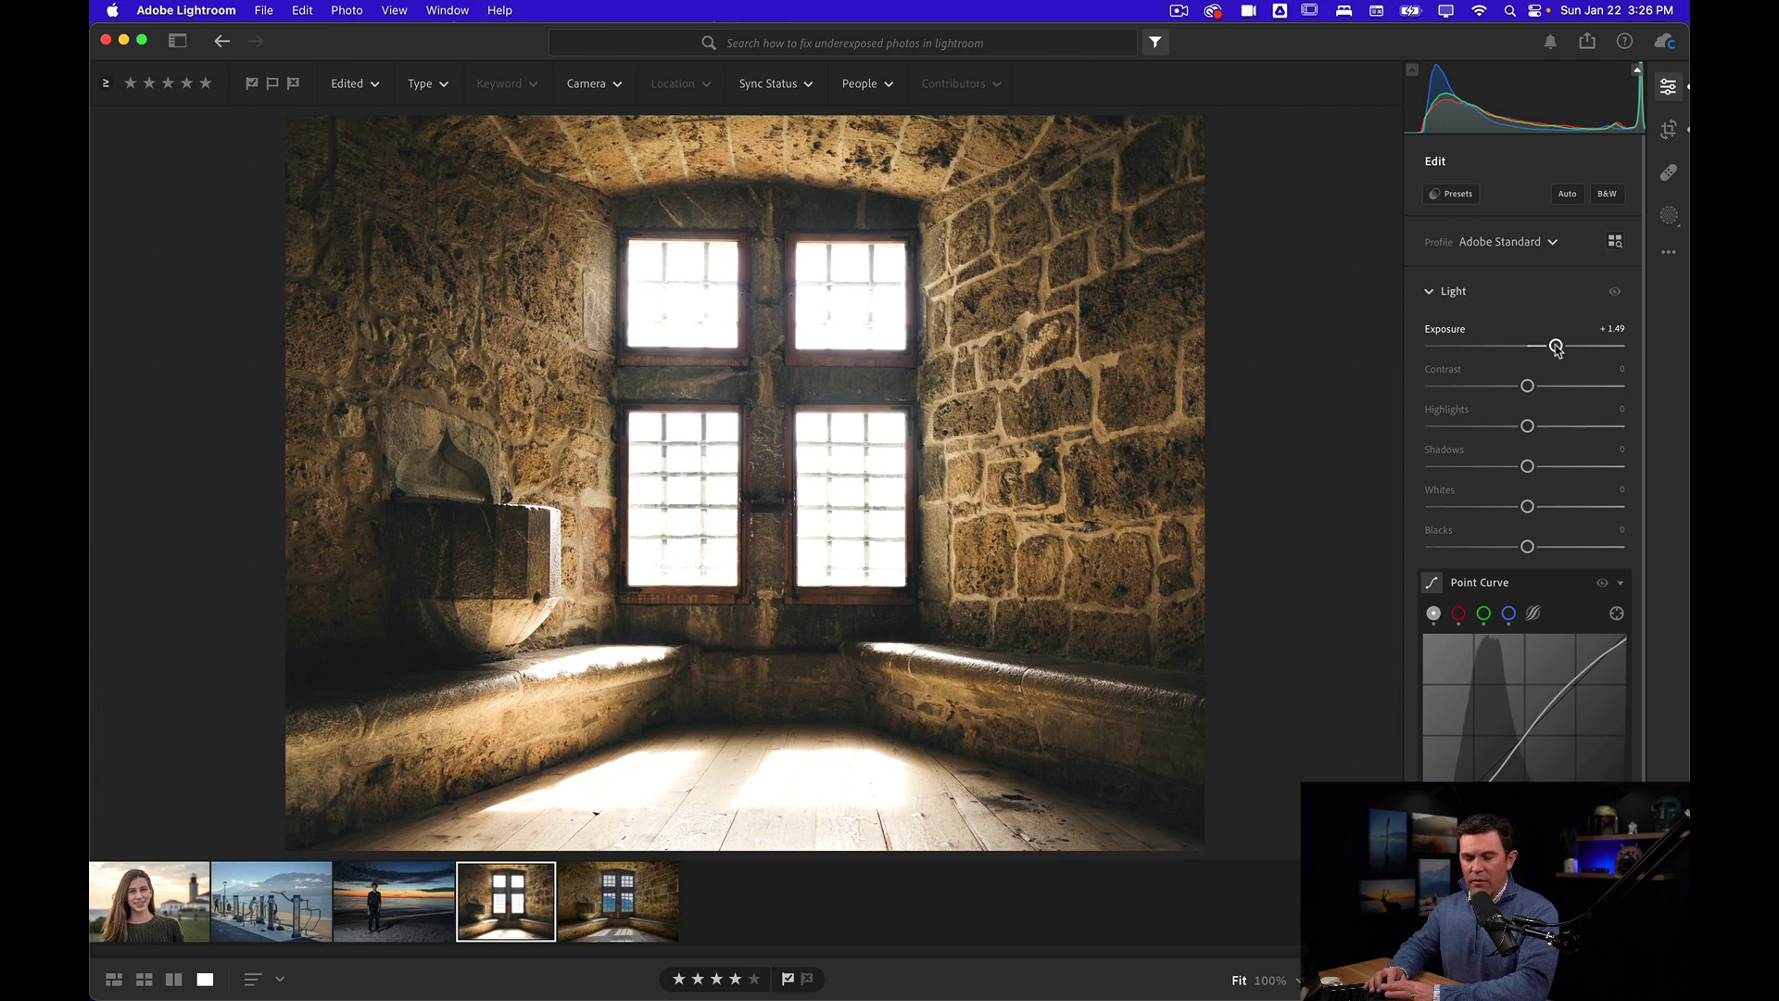
pyautogui.doubleClick(1556, 348)
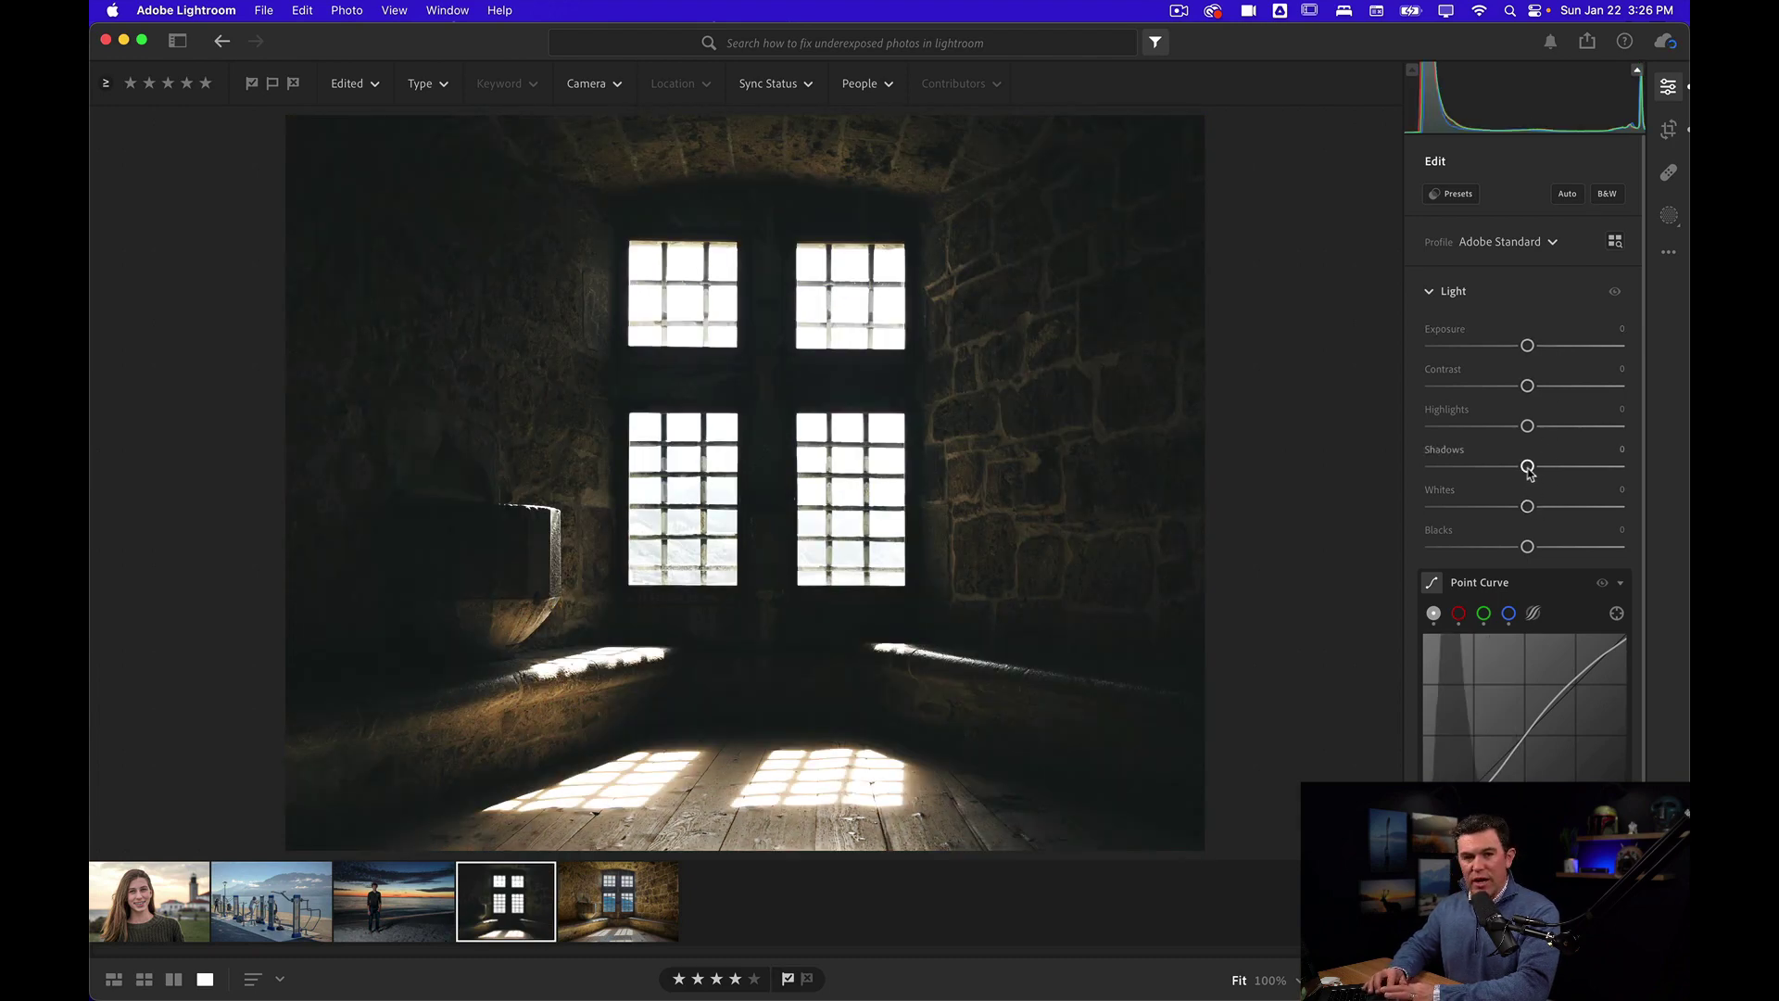
# Set Shadows to +100, Highlights to -88 and Whites to +42
pyautogui.moveTo(1529, 473); pyautogui.dragTo(1626, 474)
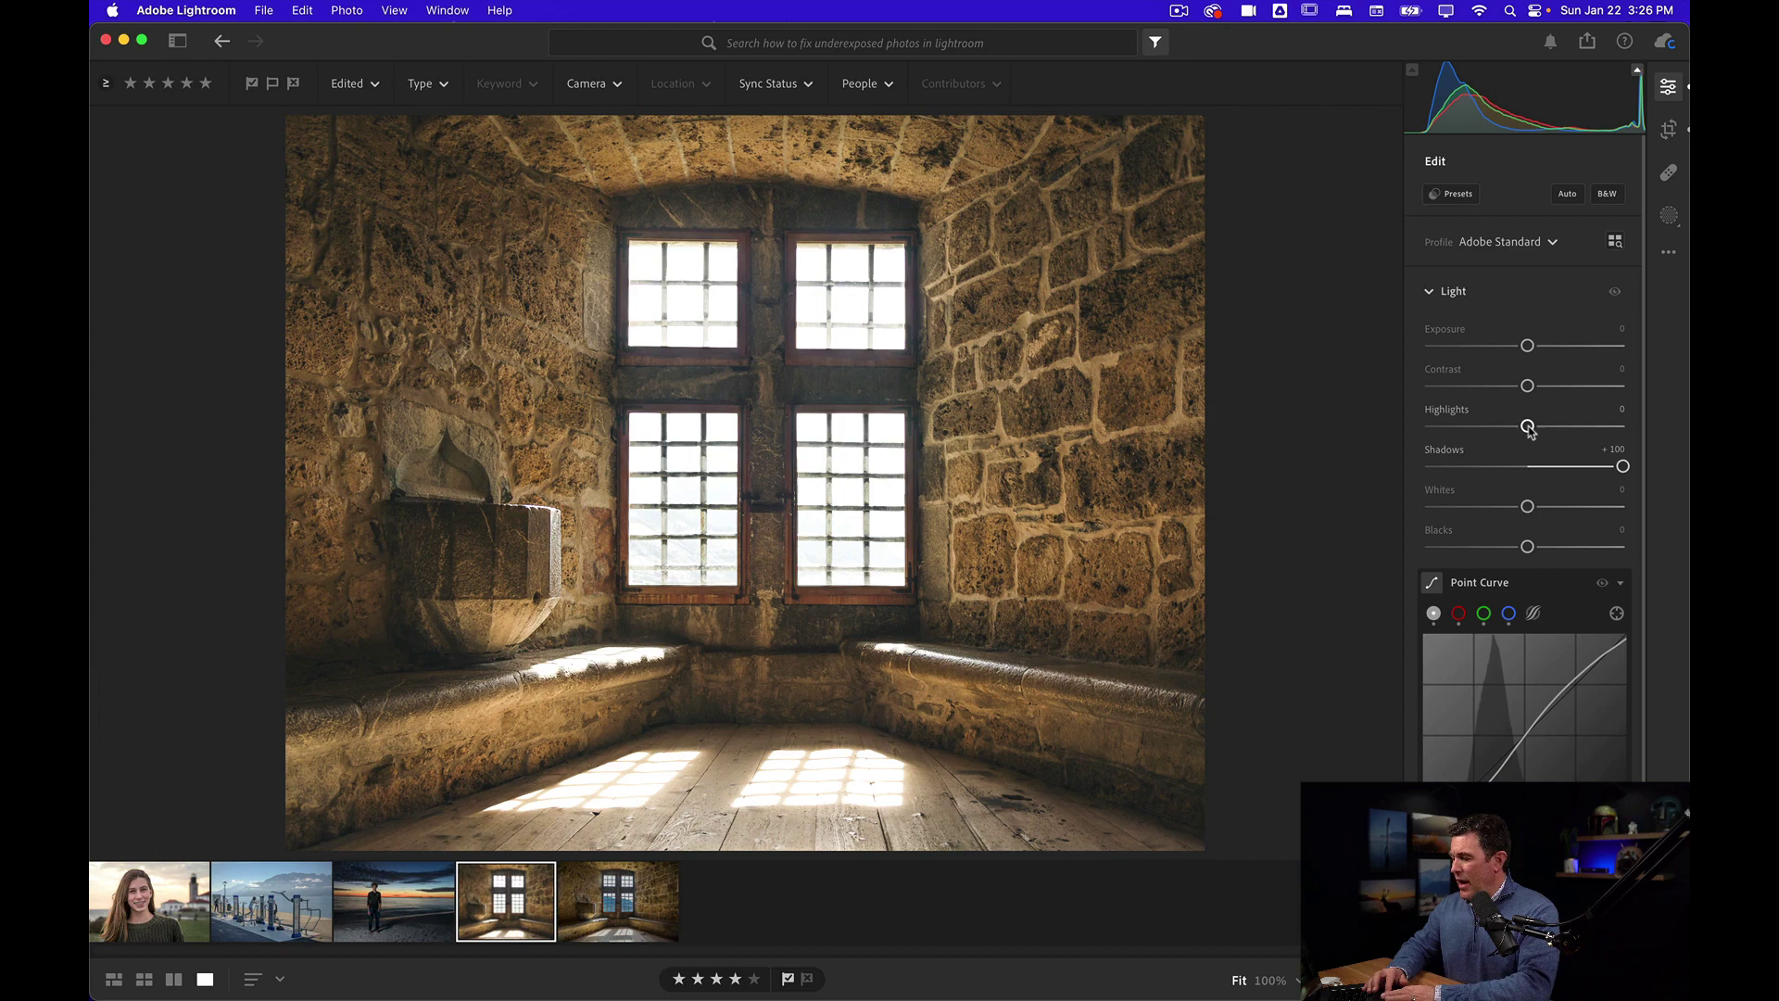
pyautogui.moveTo(1528, 427); pyautogui.dragTo(1432, 427)
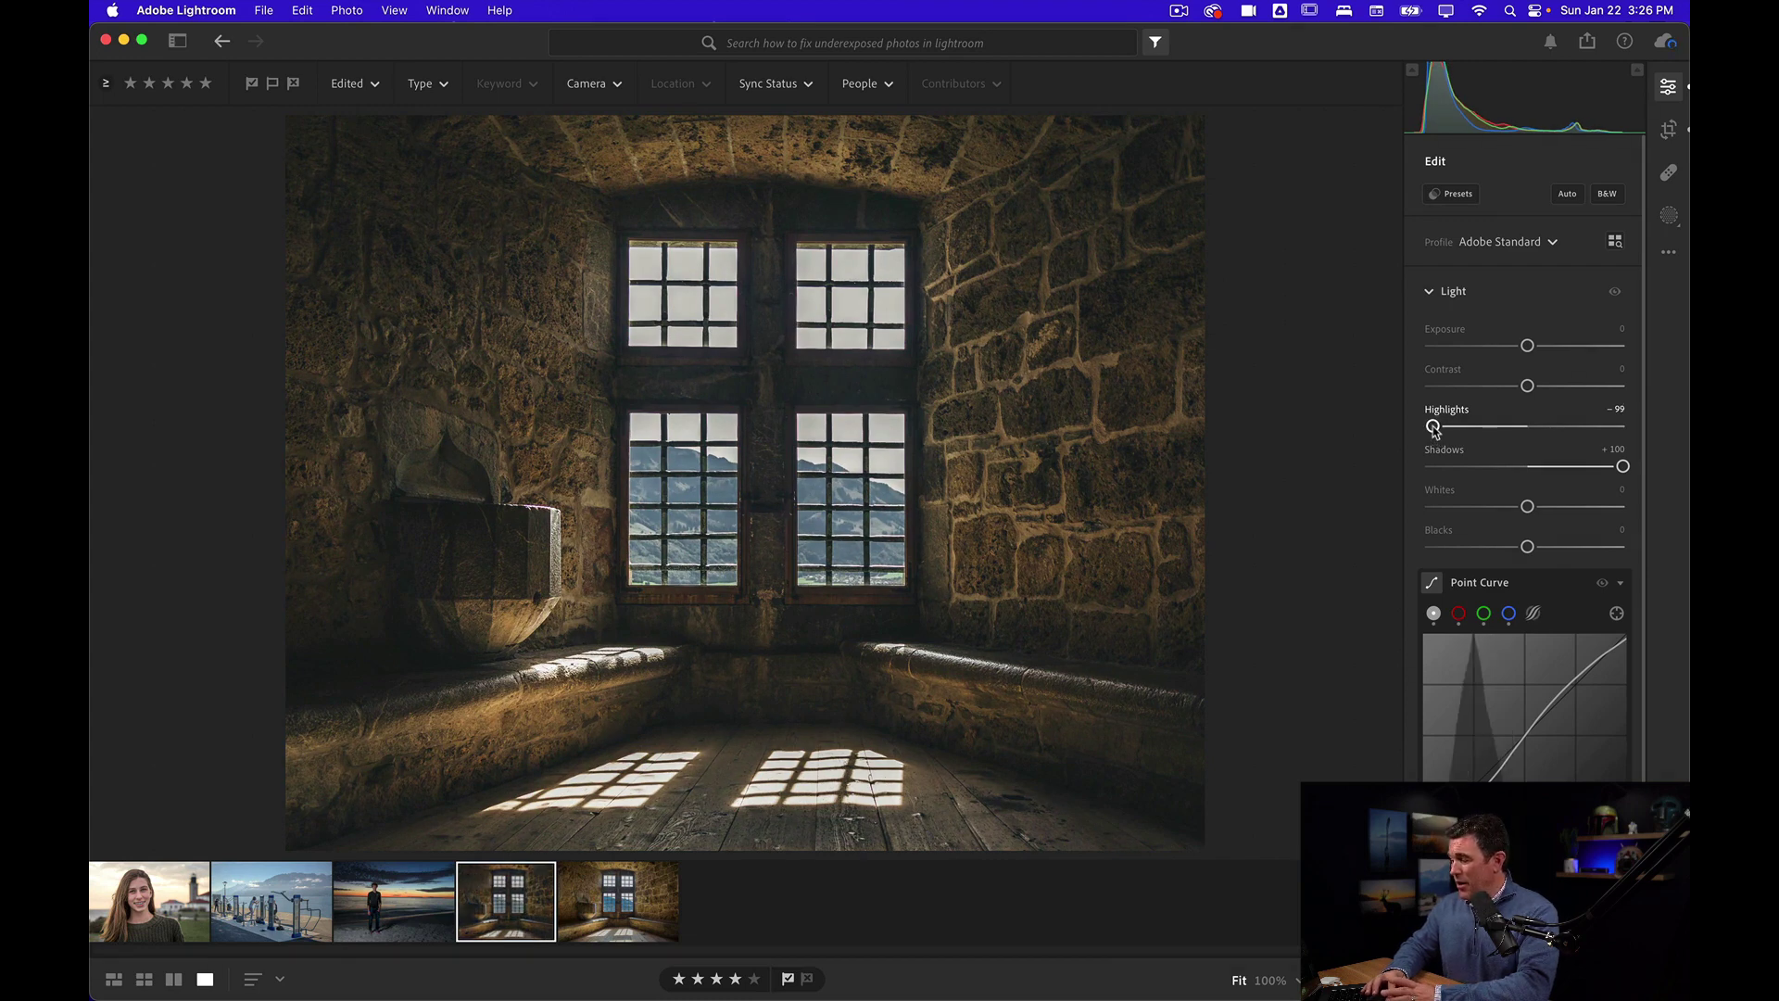
pyautogui.doubleClick(1433, 427)
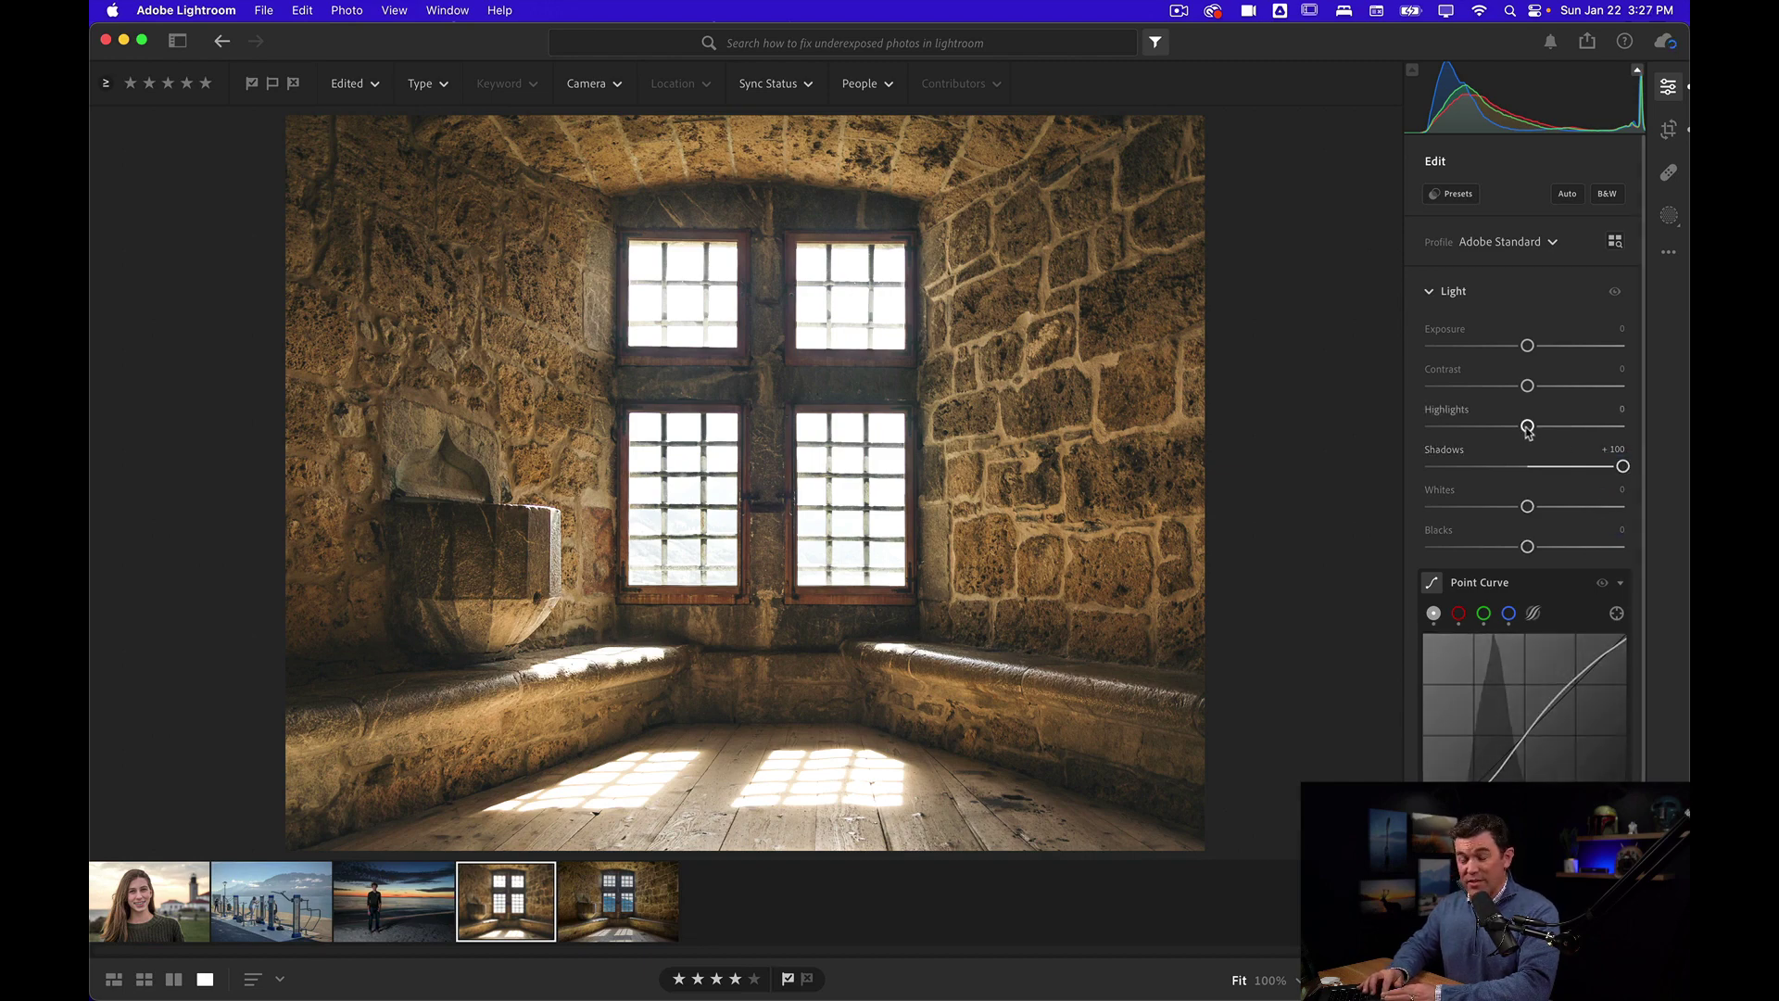
pyautogui.moveTo(1527, 426); pyautogui.dragTo(1443, 438)
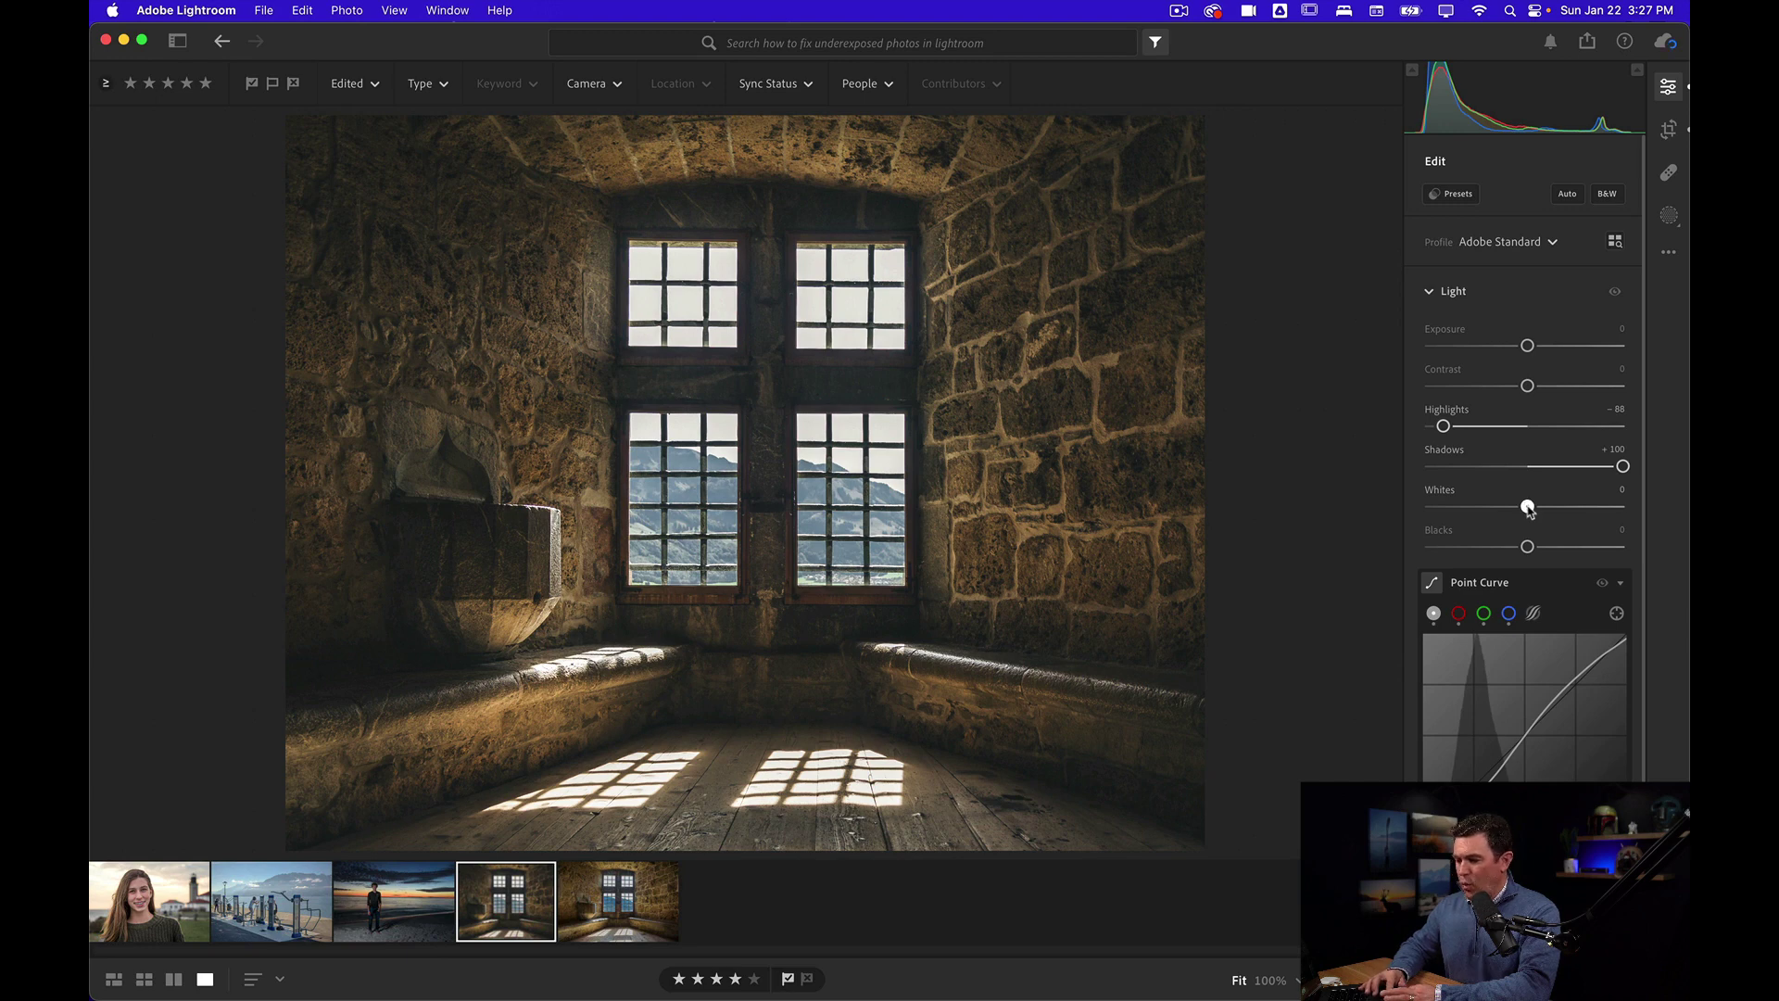
pyautogui.moveTo(1528, 507); pyautogui.dragTo(1567, 509)
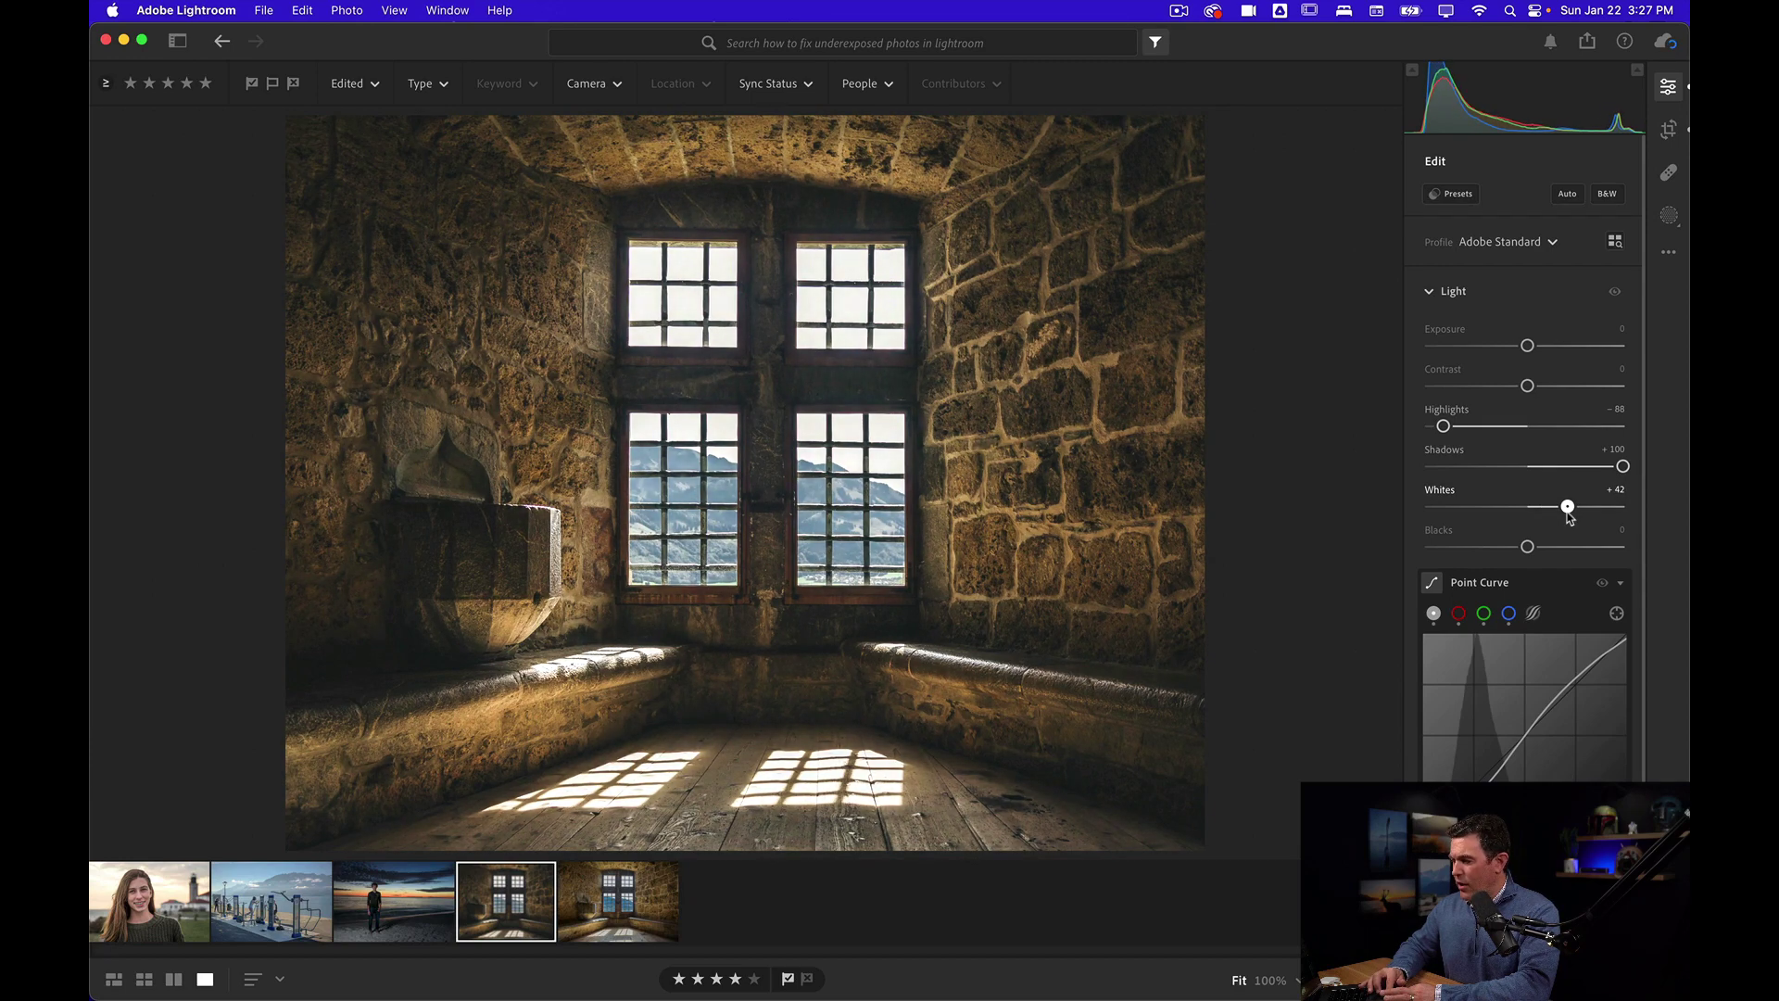
# Reset the white balance temperature and warm it to about 5,546, then open the brighter room shot
pyautogui.scroll(-10, 1569, 517)
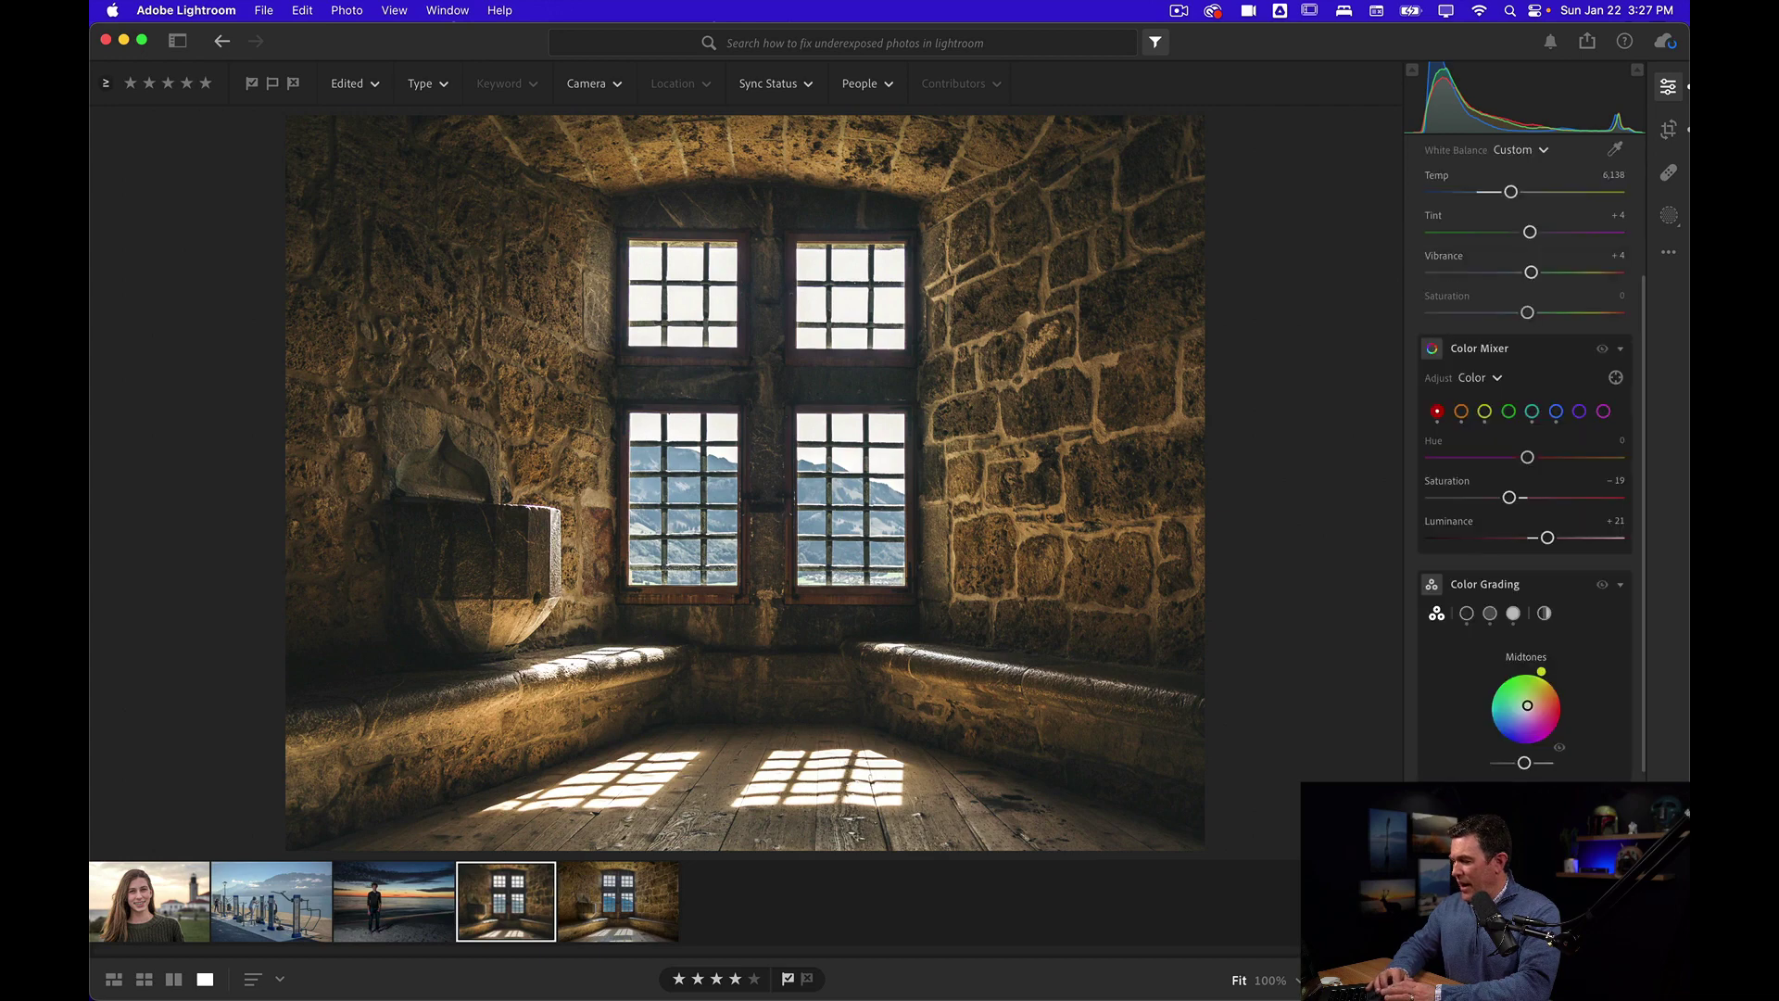
pyautogui.doubleClick(1512, 193)
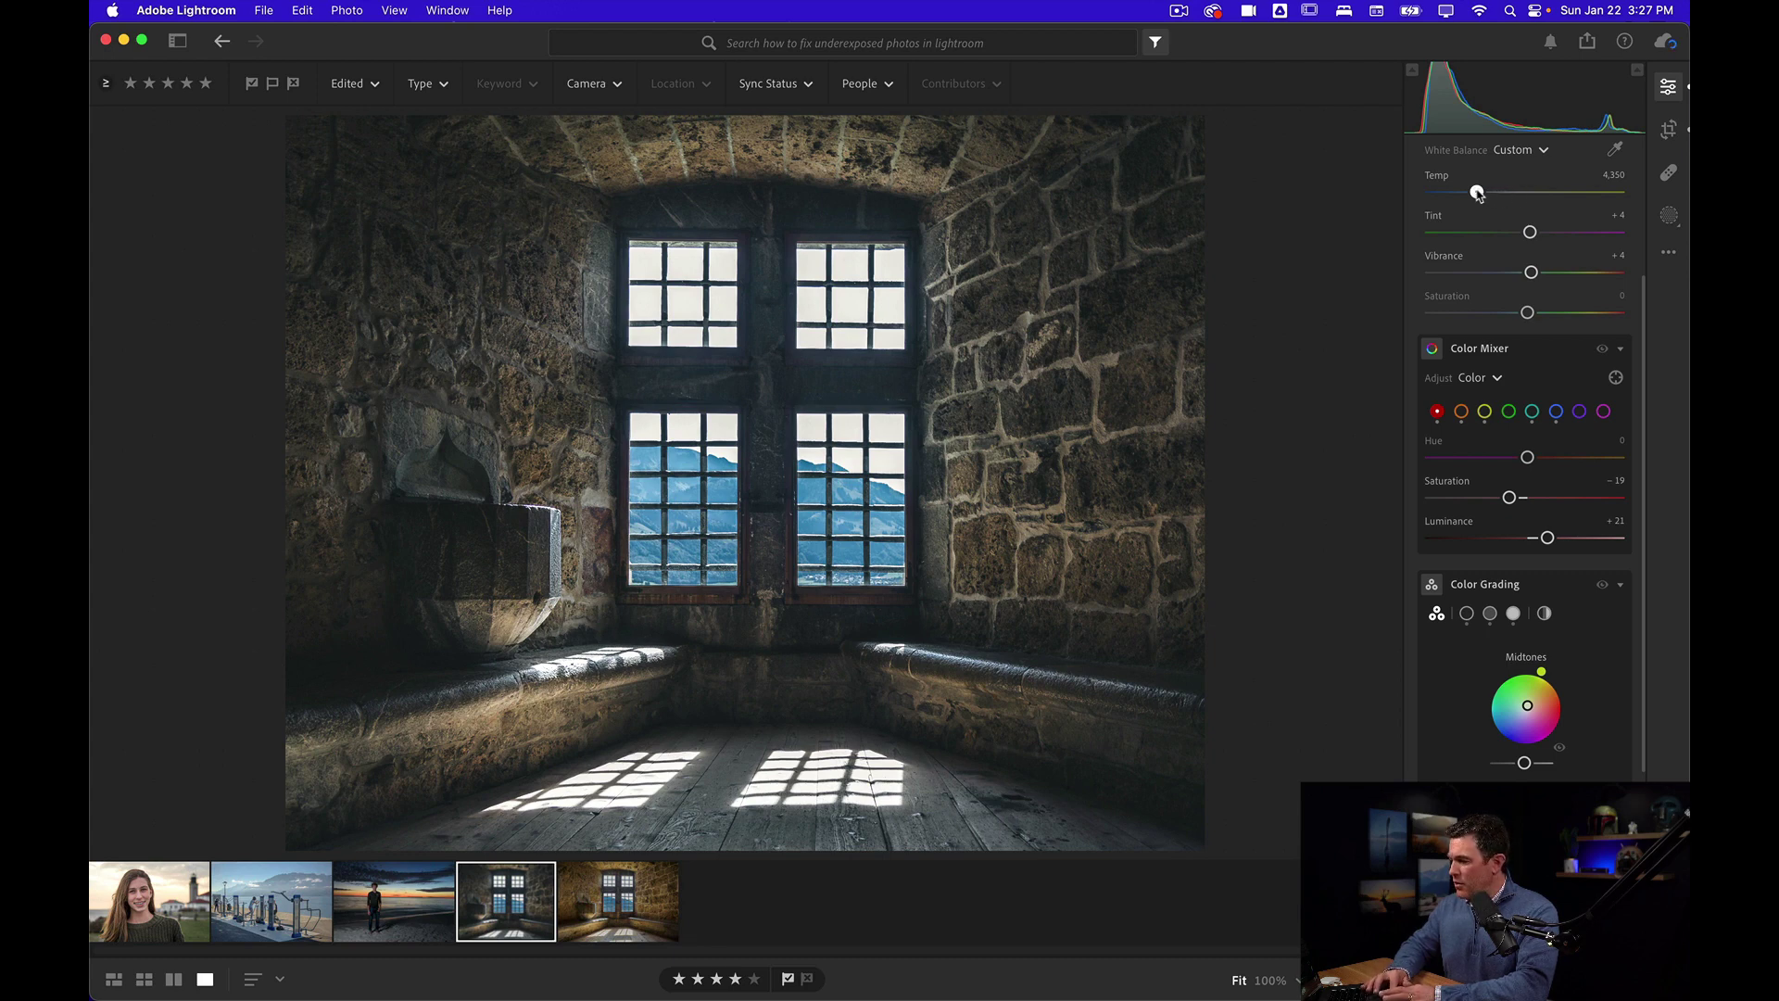
pyautogui.moveTo(1477, 192); pyautogui.dragTo(1499, 193)
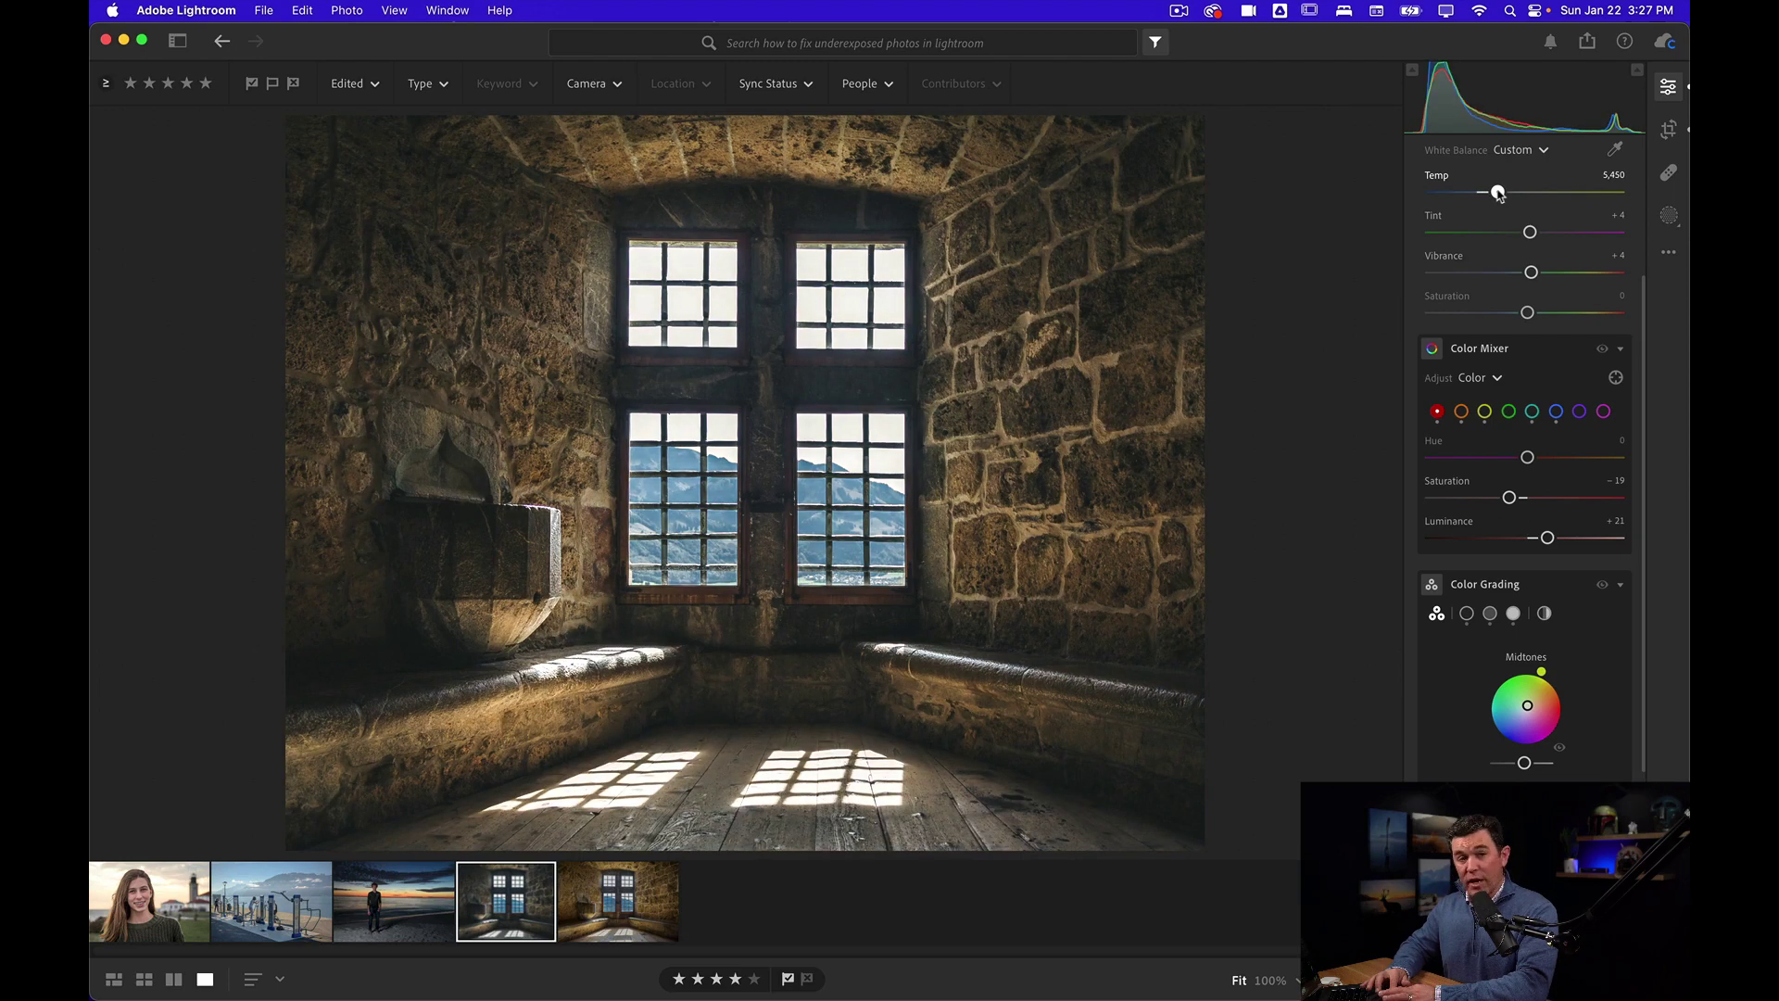
pyautogui.moveTo(1499, 193)
pyautogui.mouseDown()
pyautogui.moveTo(1475, 193)
pyautogui.moveTo(1499, 193)
pyautogui.mouseUp()
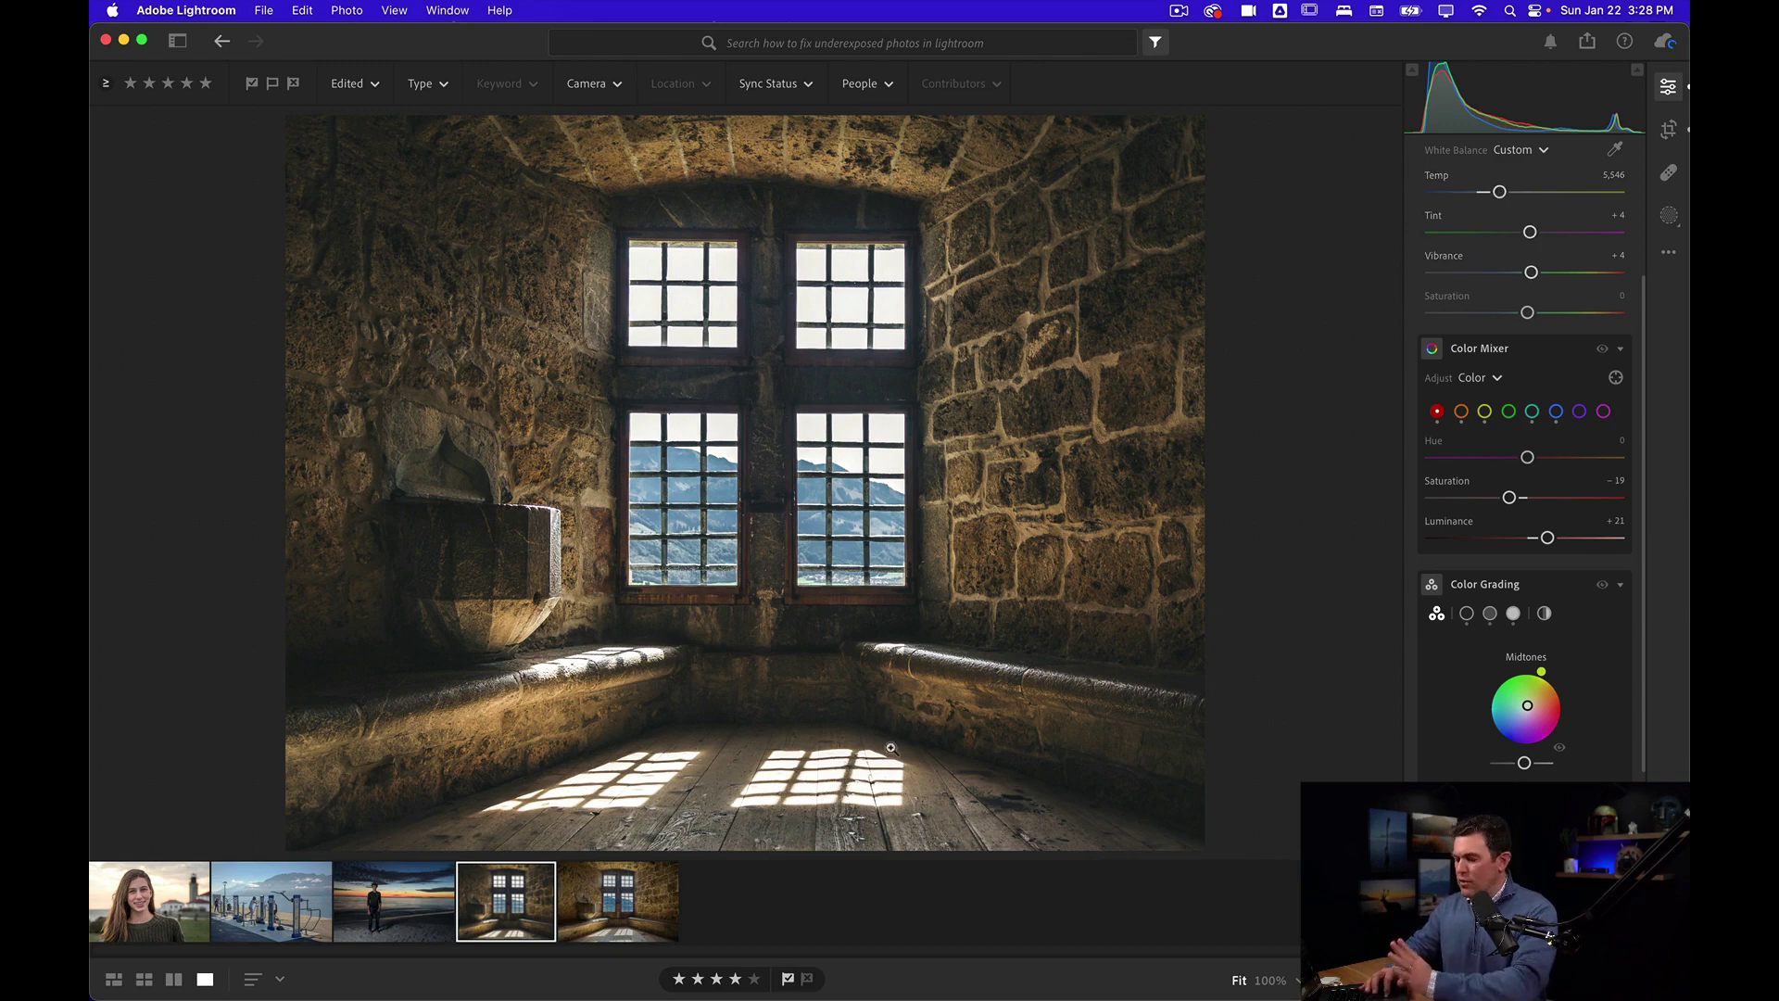
pyautogui.click(653, 893)
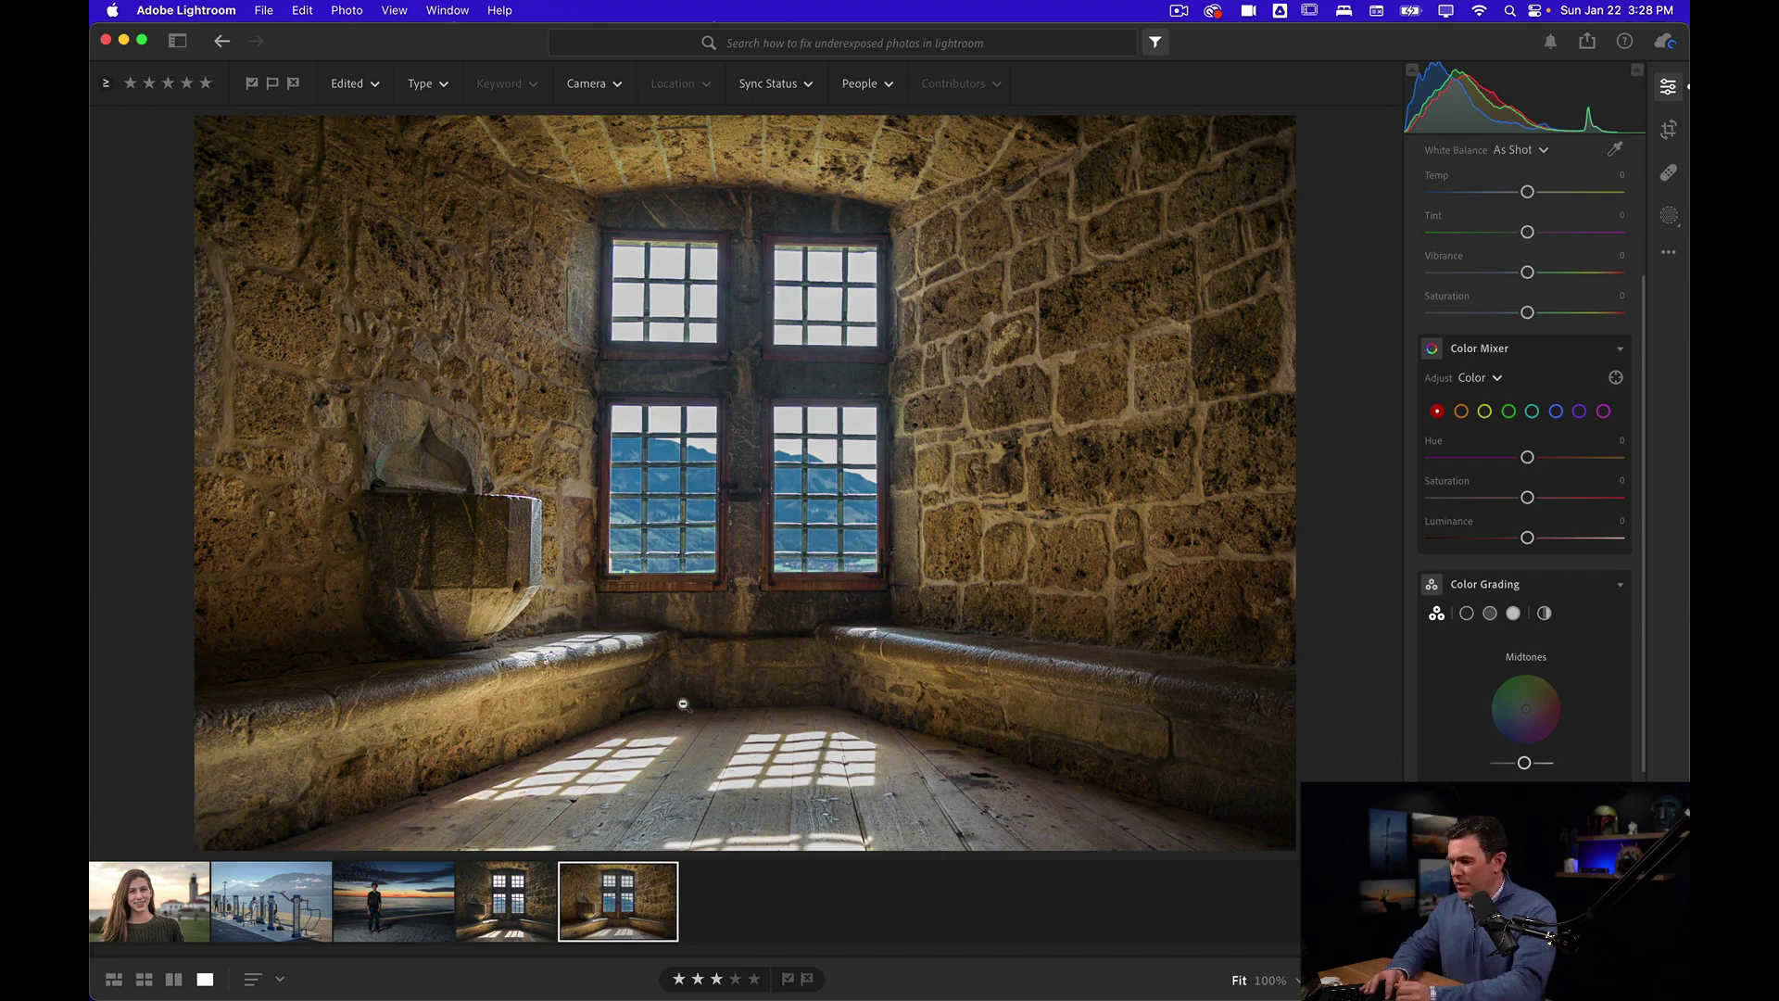
# Compare the edited window interior against its original, then open the lighthouse portrait
pyautogui.click(510, 897)
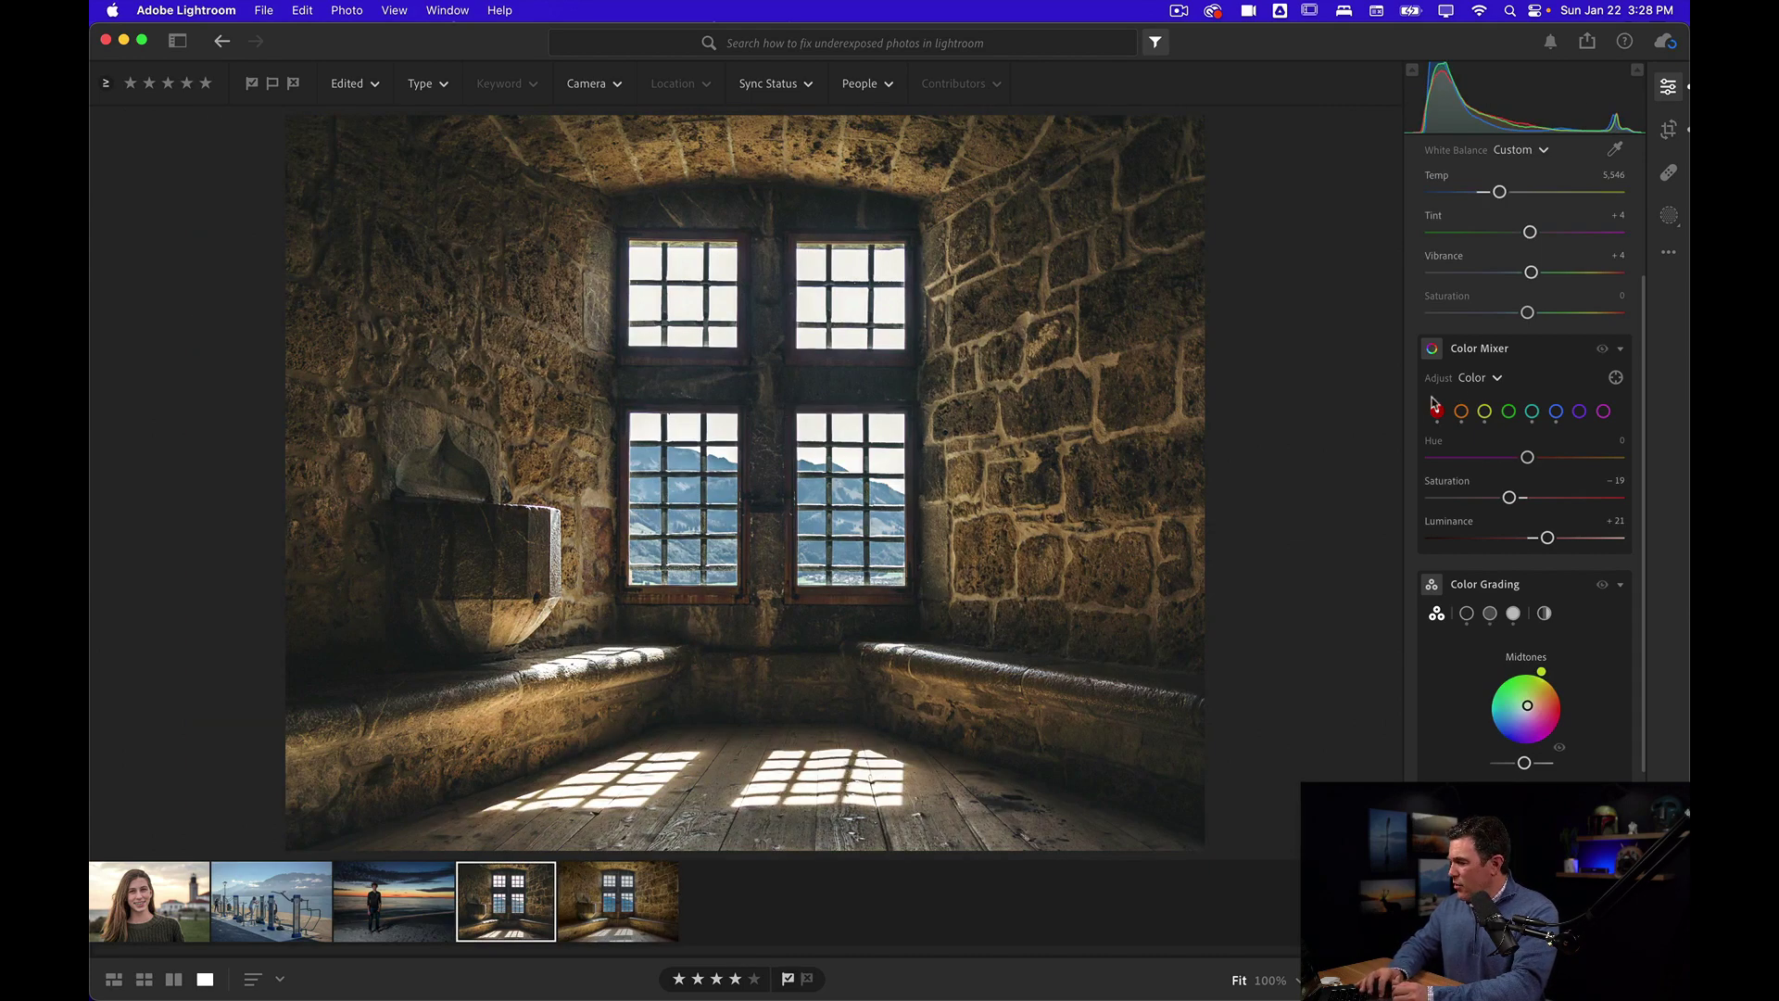
pyautogui.press('\\')
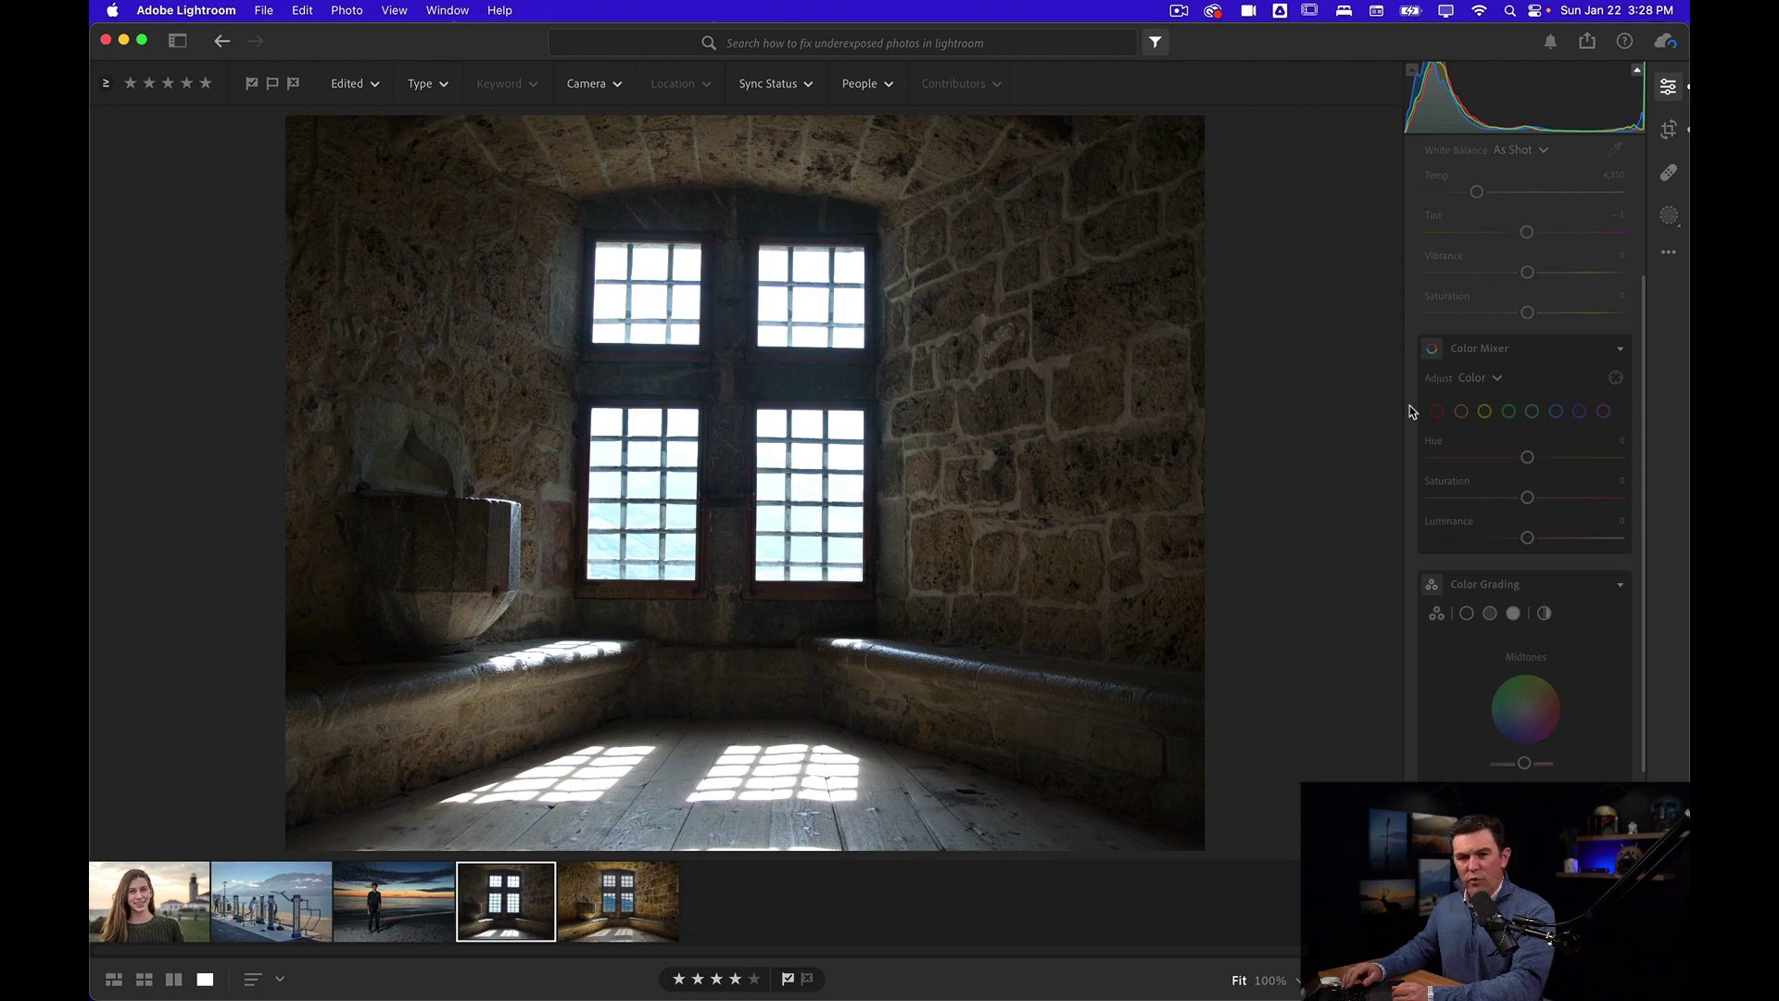
pyautogui.press('\\')
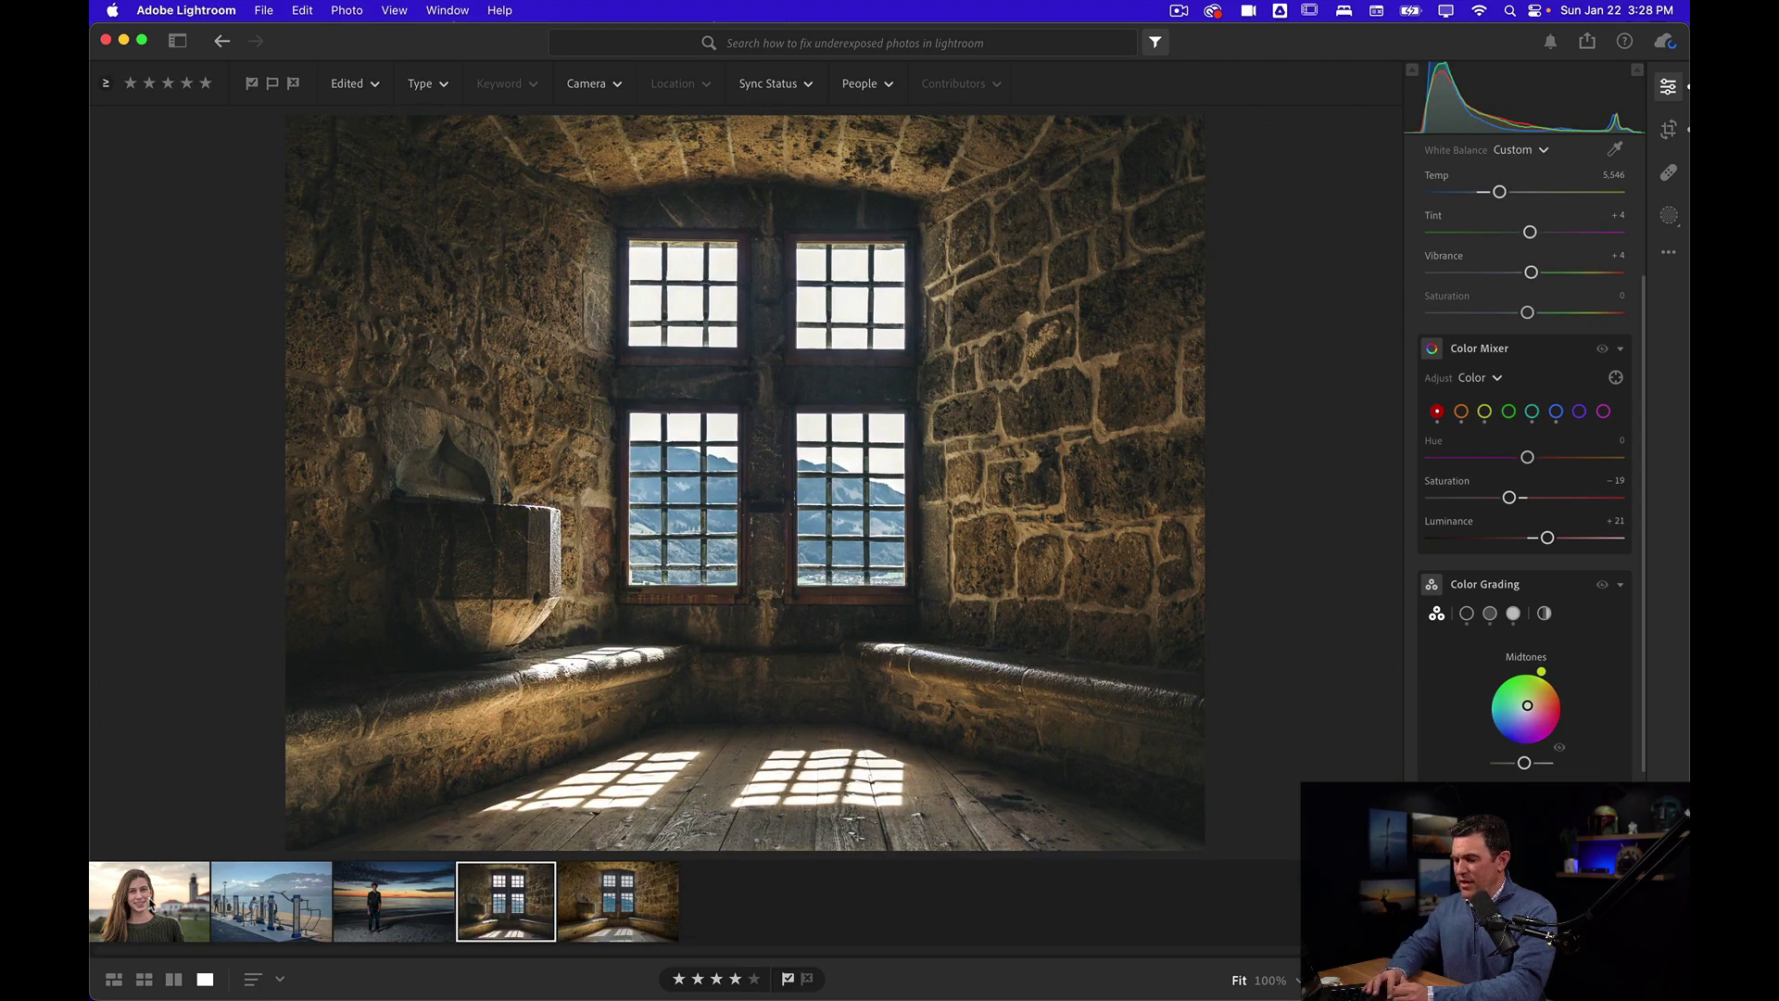
pyautogui.click(144, 903)
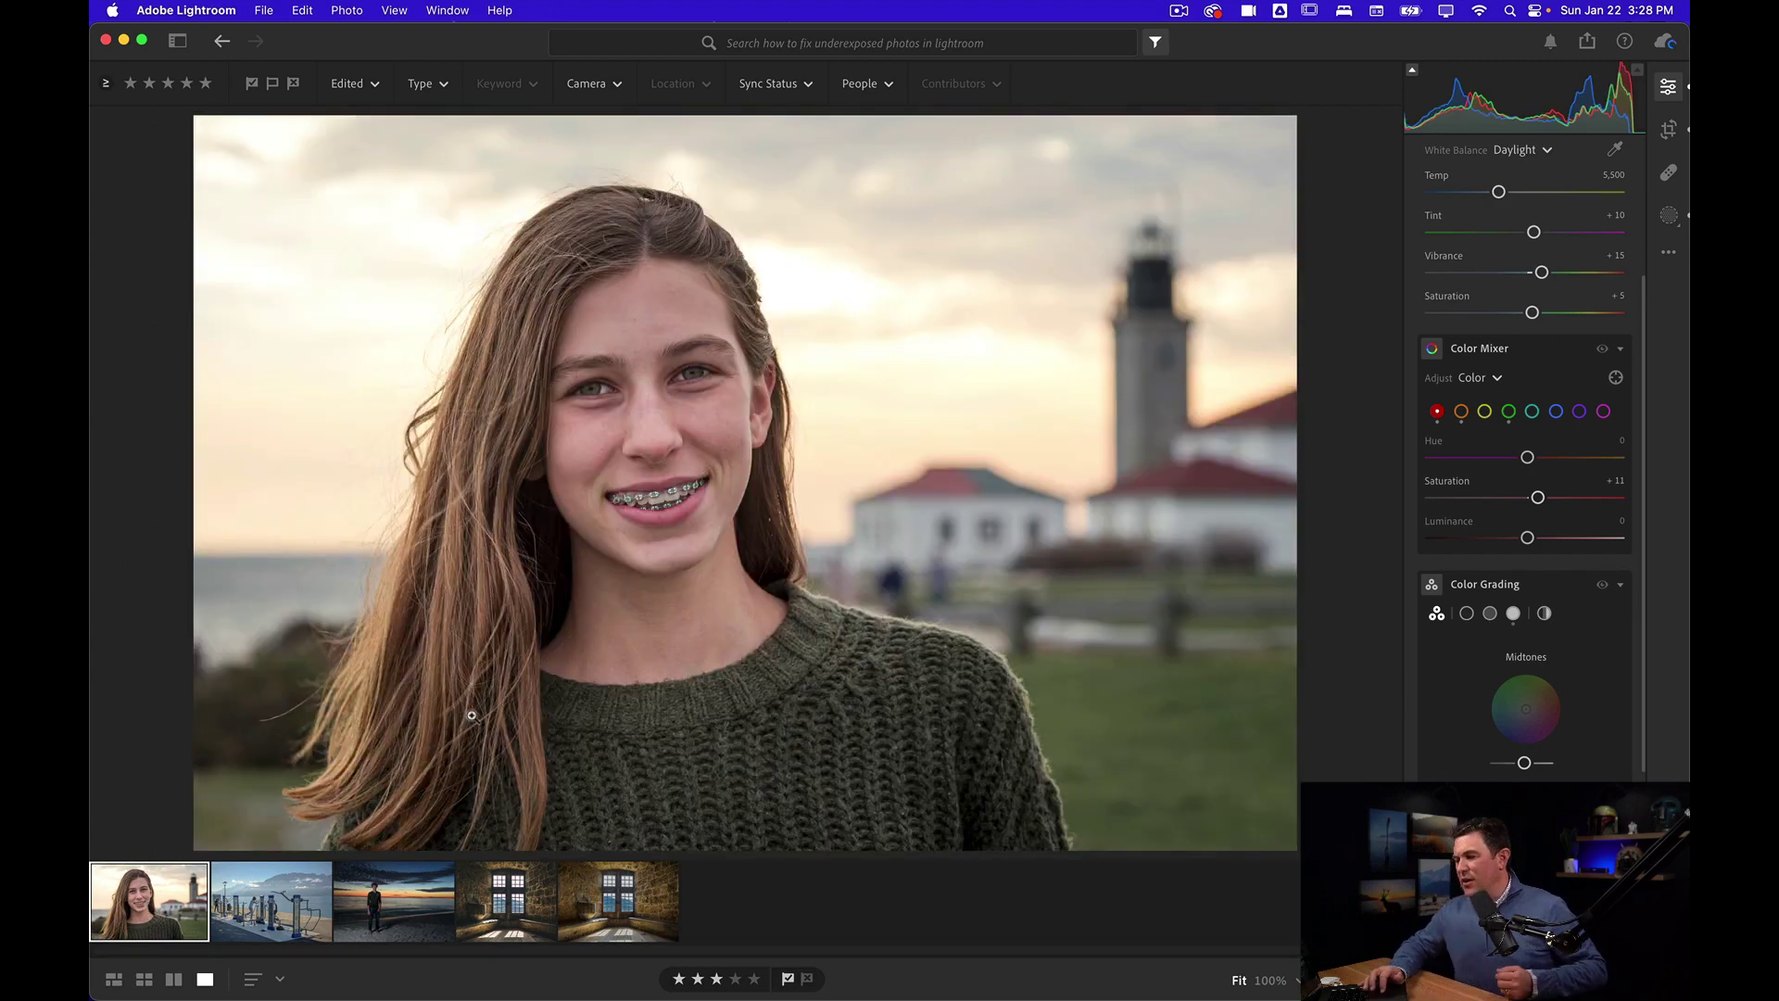